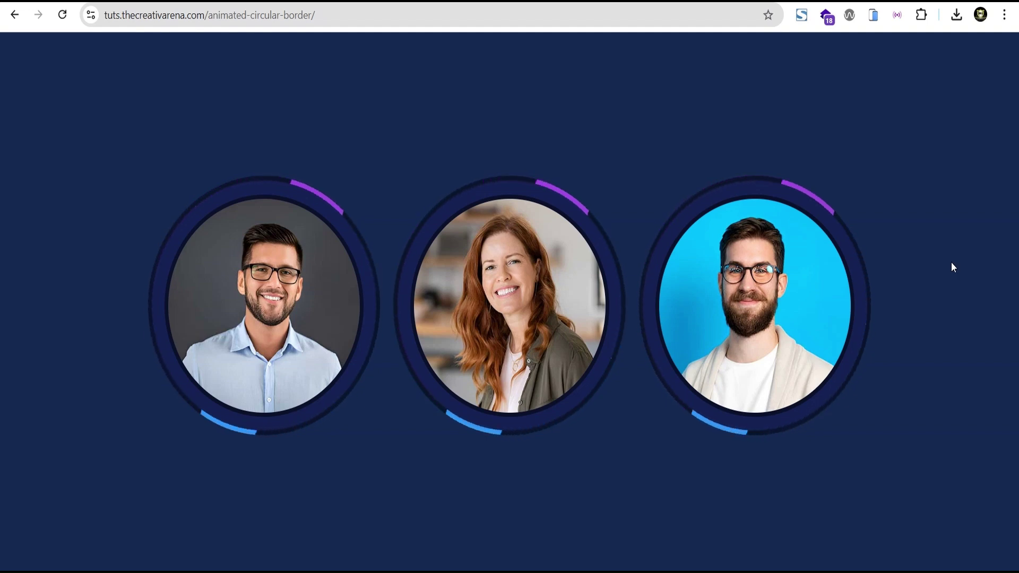
- Preview the demo's circular portrait cards flipping to reveal each name and role
mouse_move(817, 228)
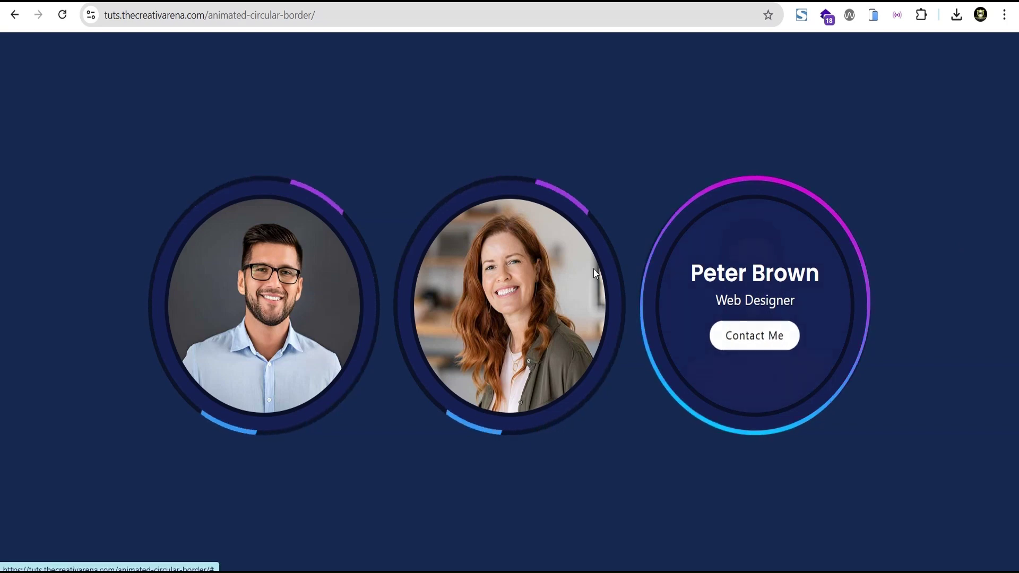
mouse_move(529, 338)
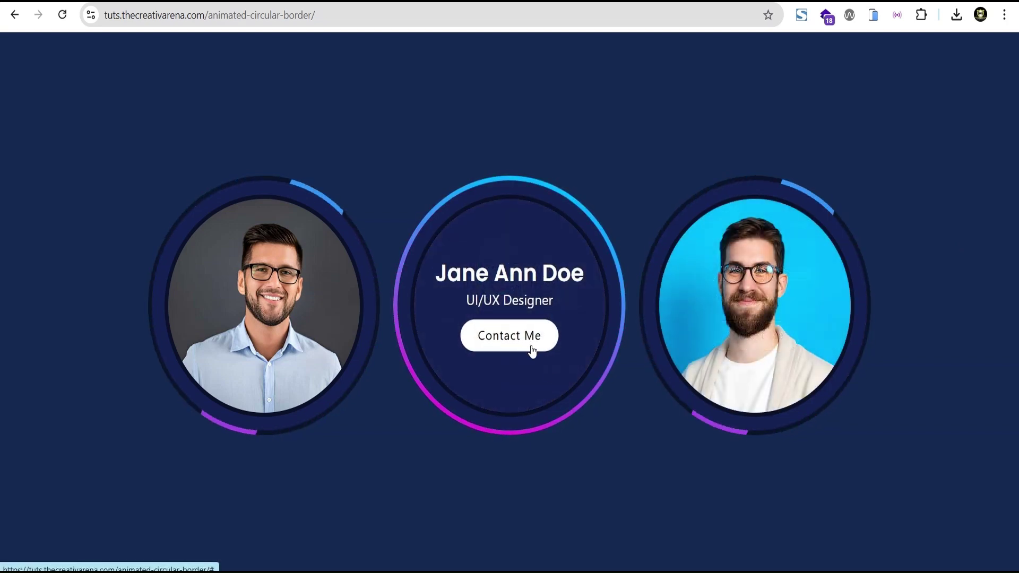
mouse_move(332, 305)
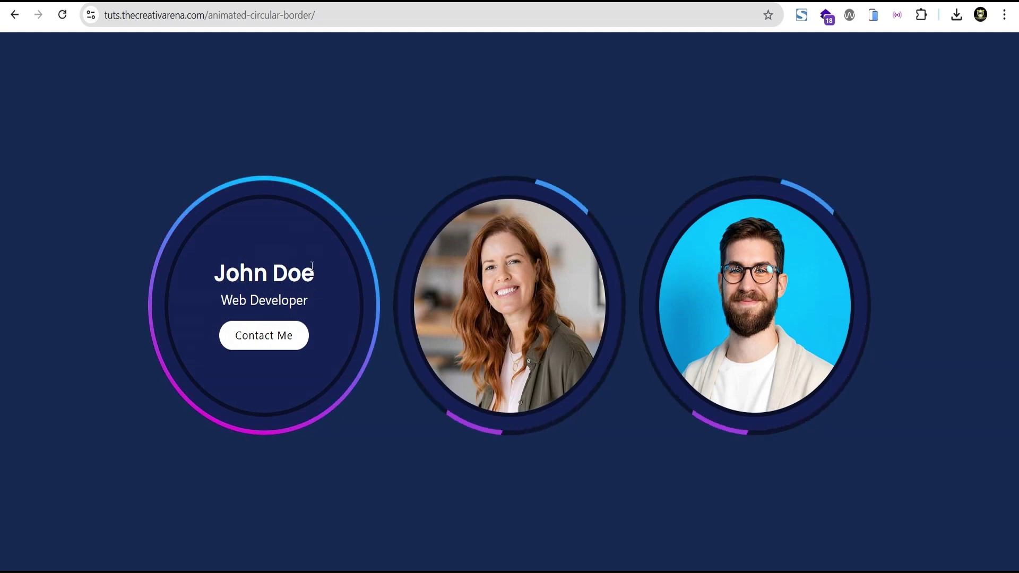
mouse_move(478, 291)
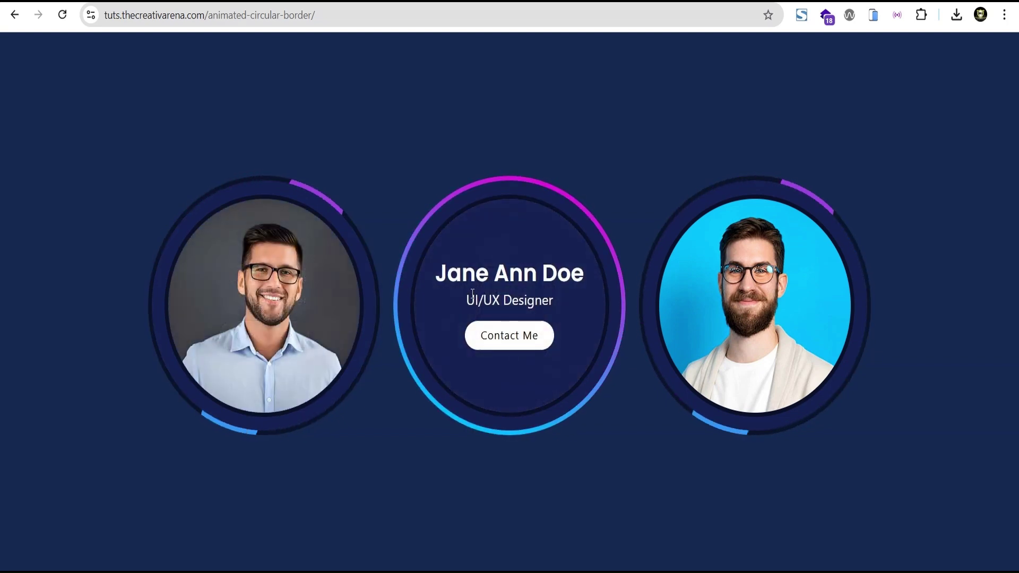
mouse_move(739, 278)
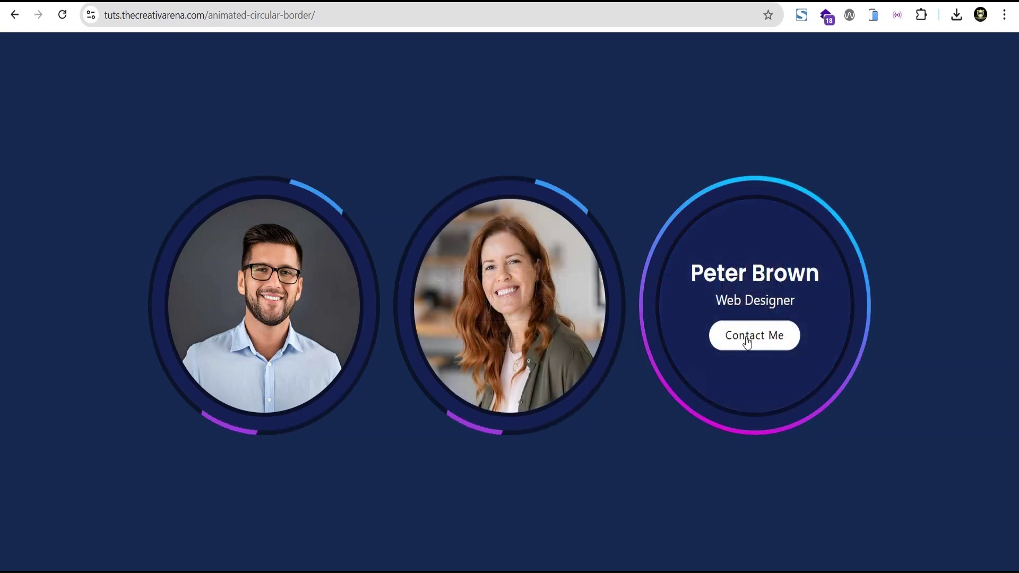
mouse_move(550, 313)
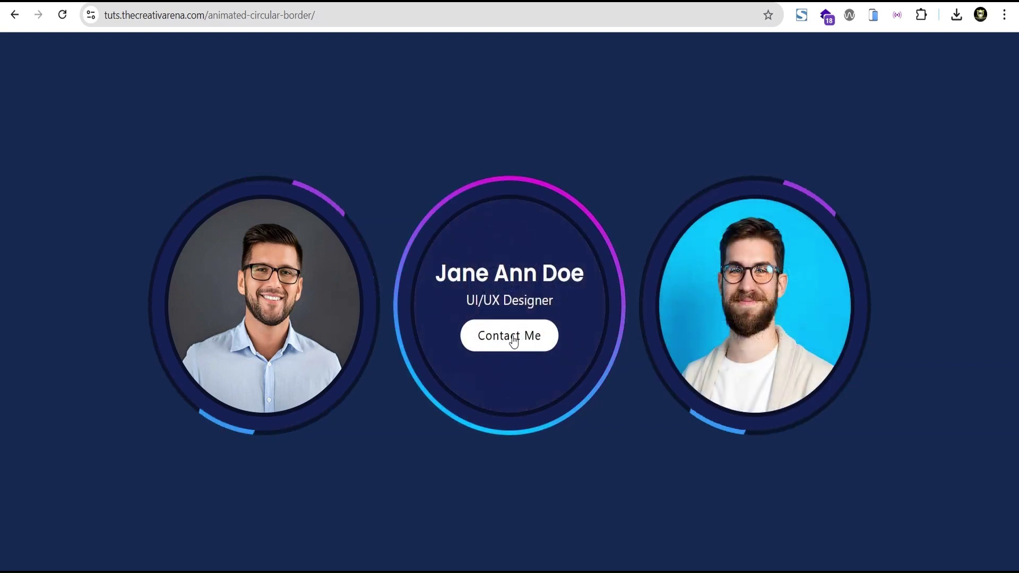
mouse_move(339, 334)
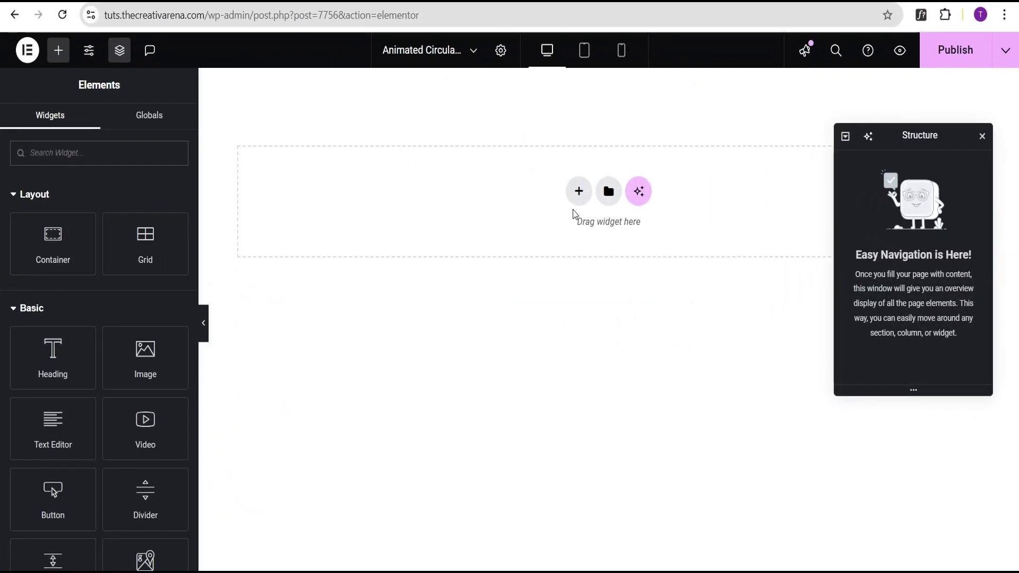
- Add a single-row Flexbox container with Full Width content width
left_click(579, 192)
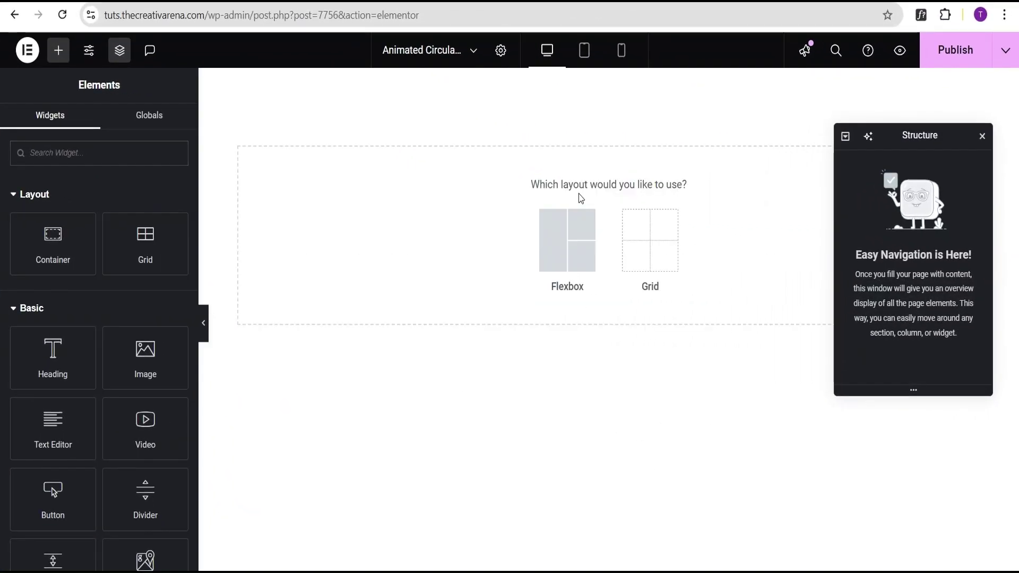
left_click(570, 252)
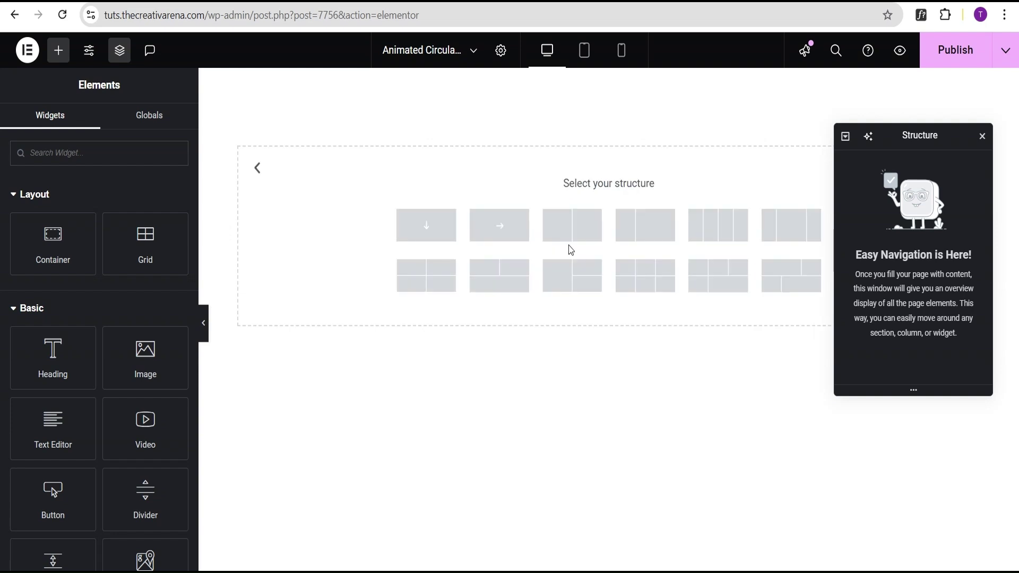
left_click(493, 229)
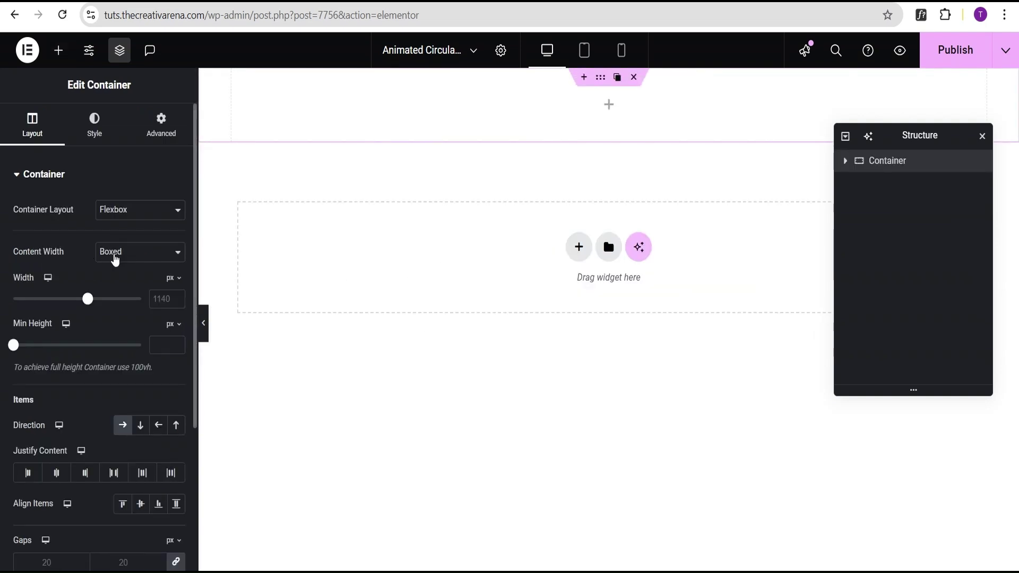
left_click(117, 258)
left_click(124, 290)
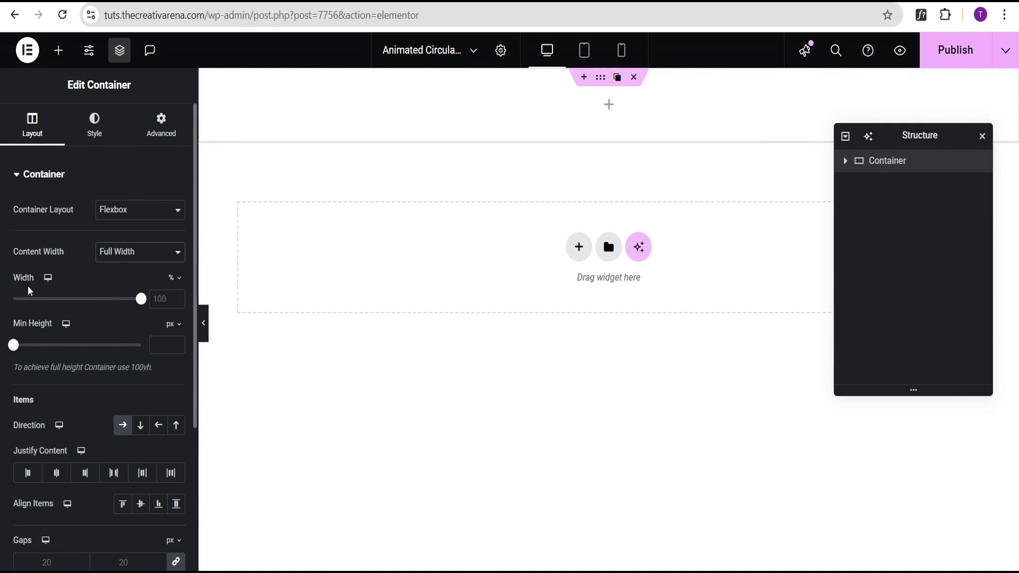
- Set the container's minimum height to 100 vh and centre its content both ways
mouse_move(175, 332)
left_click(173, 391)
left_click_drag(13, 345, 175, 345)
scroll(111, 392, "down", 3)
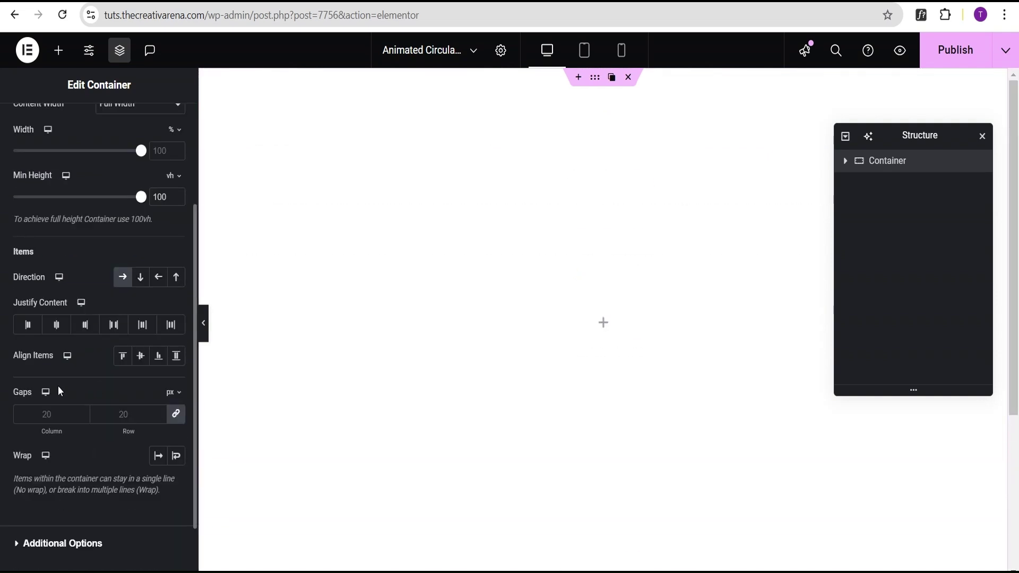
left_click(56, 324)
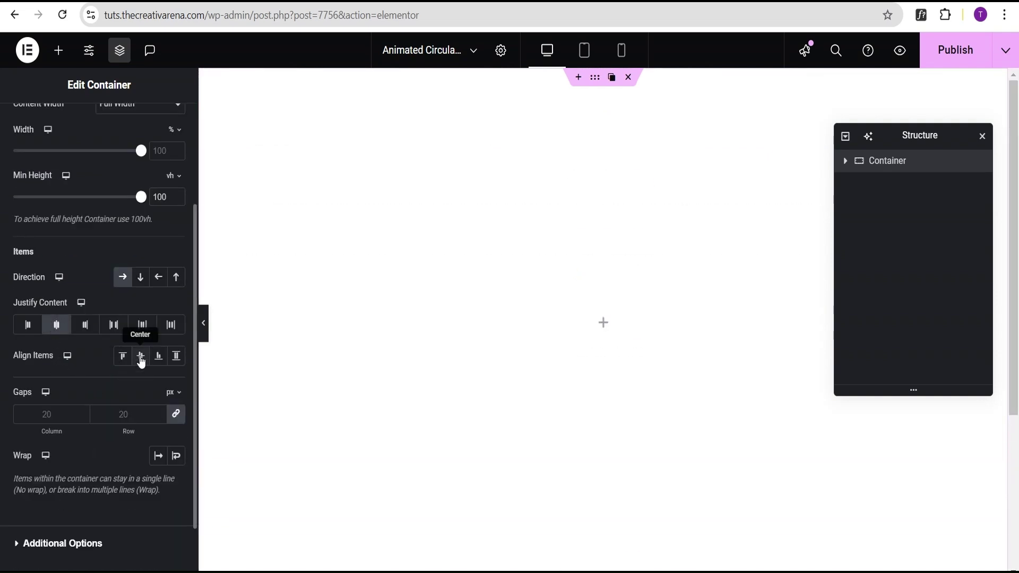
left_click(140, 355)
scroll(102, 395, "up", 3)
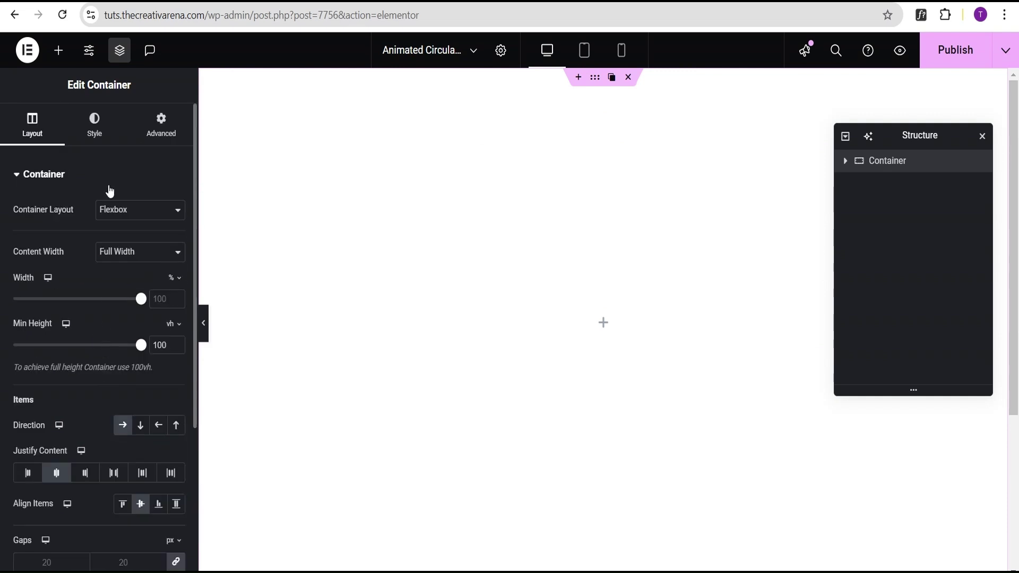
- Set the container's Classic background colour to #162951
left_click(91, 137)
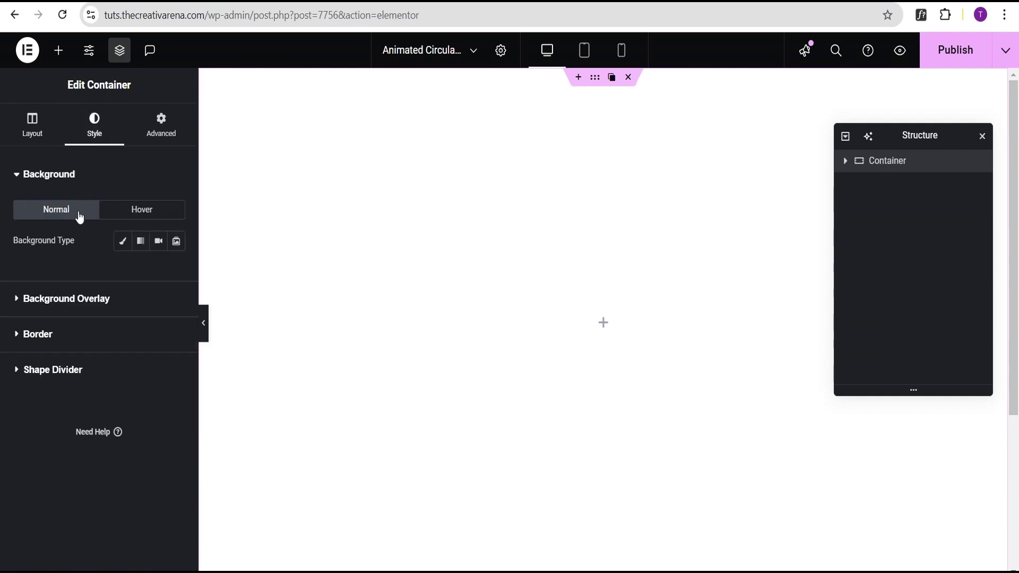
left_click(122, 241)
left_click(176, 274)
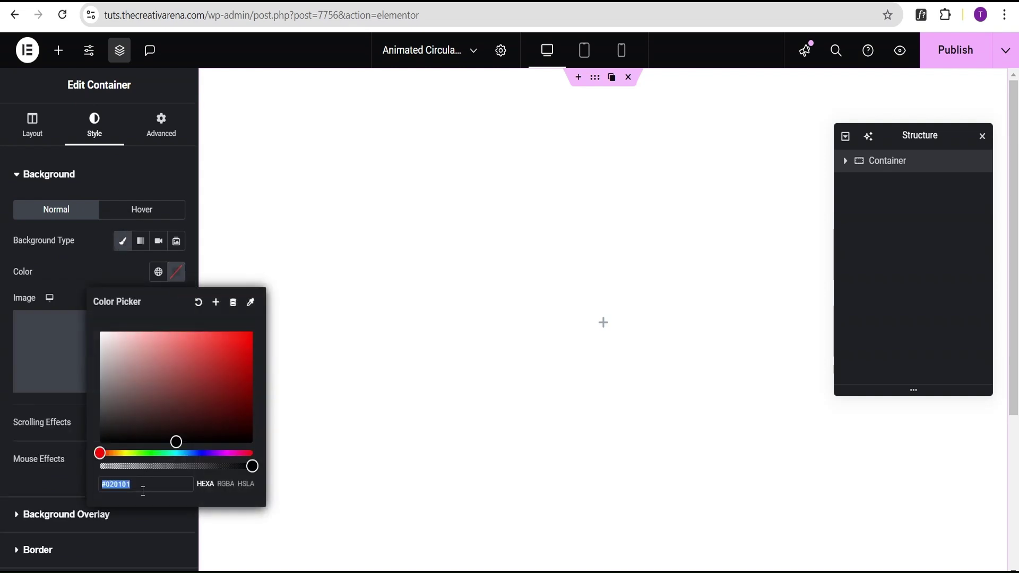
type("#162951")
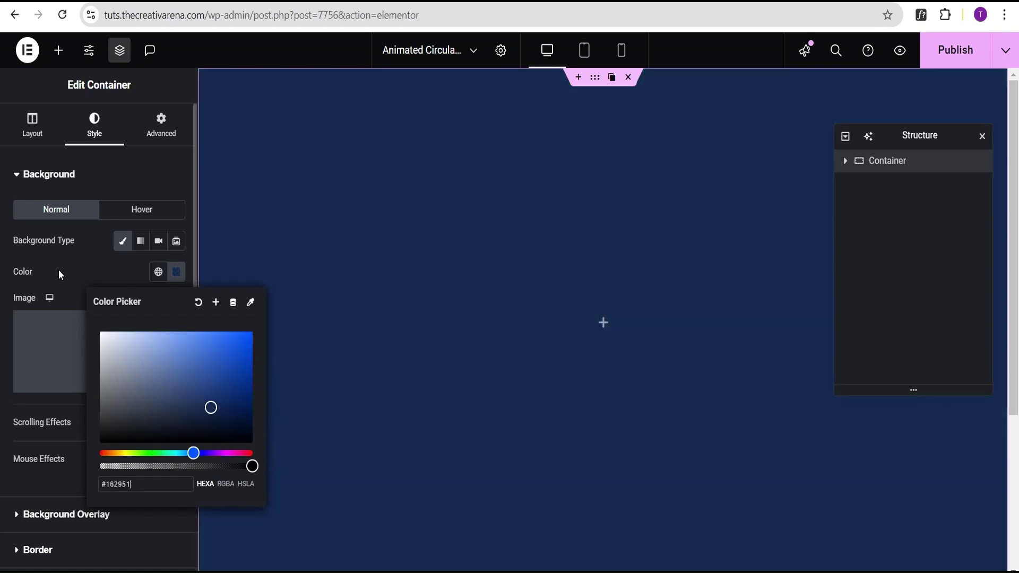
left_click(66, 256)
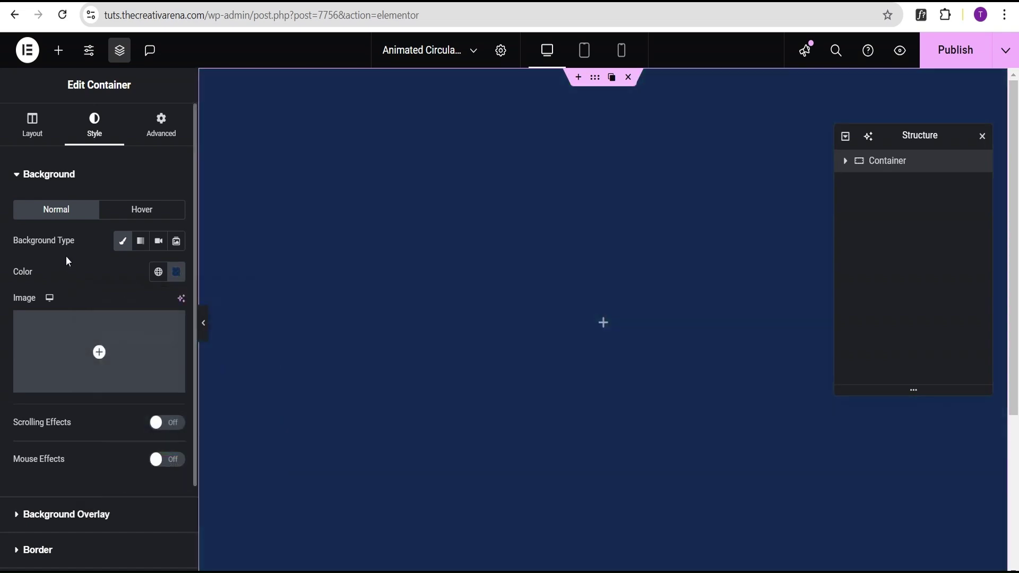
scroll(83, 309, "down", 1)
scroll(83, 309, "up", 1)
- Unlink the container's padding and set top and bottom padding to 100 px
left_click(159, 127)
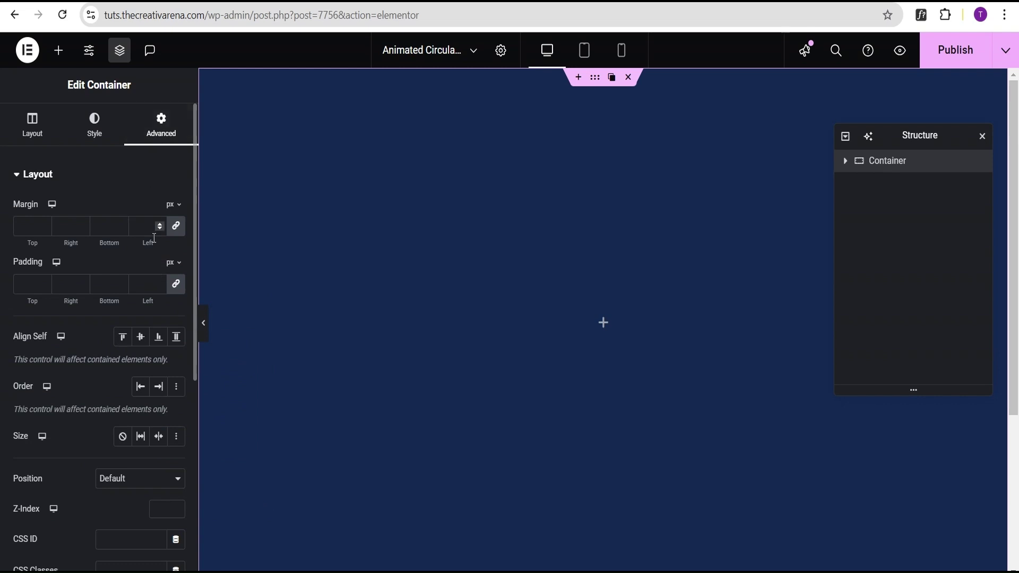
left_click(176, 289)
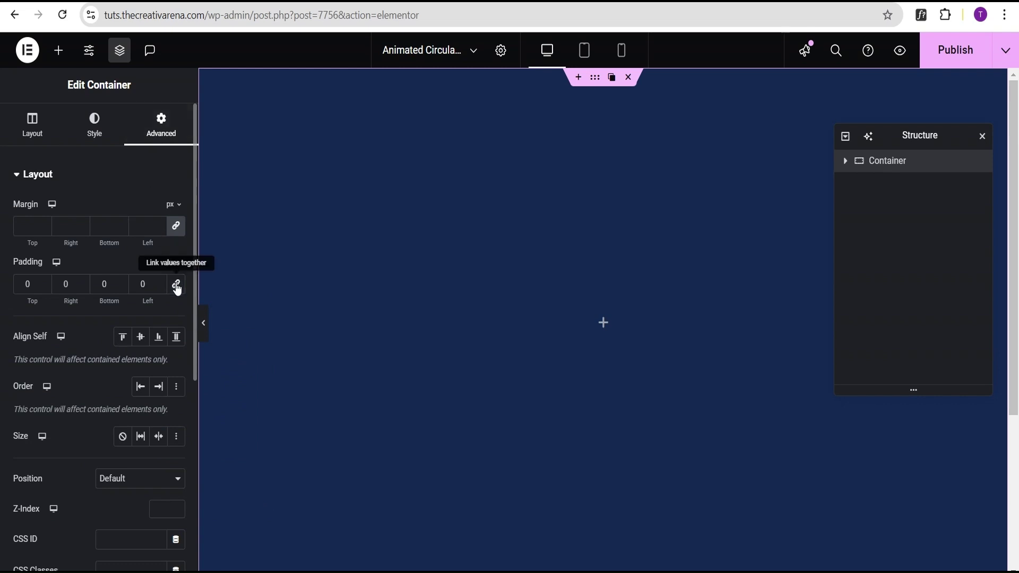
left_click(20, 283)
type("100")
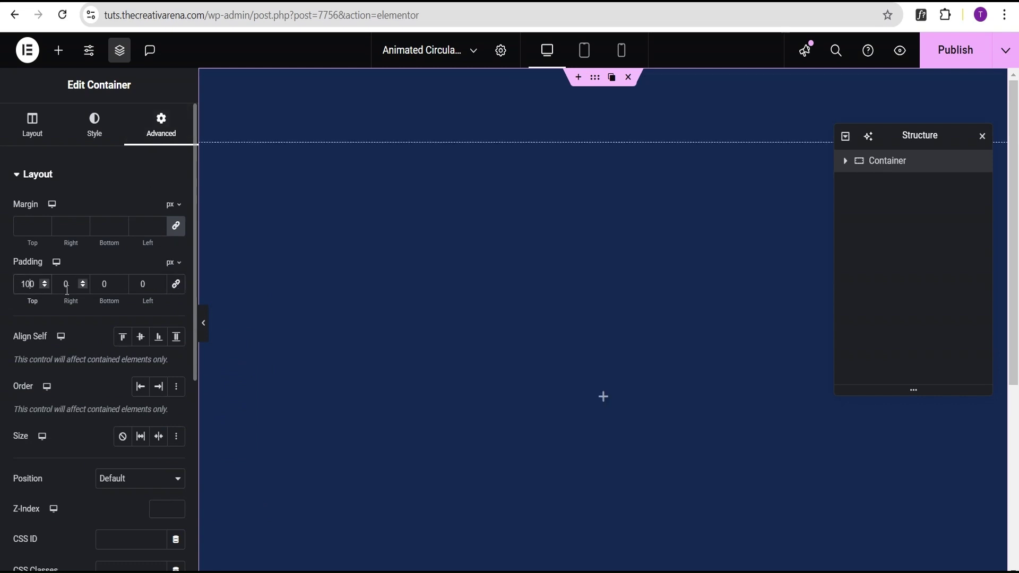
left_click(99, 284)
type("100")
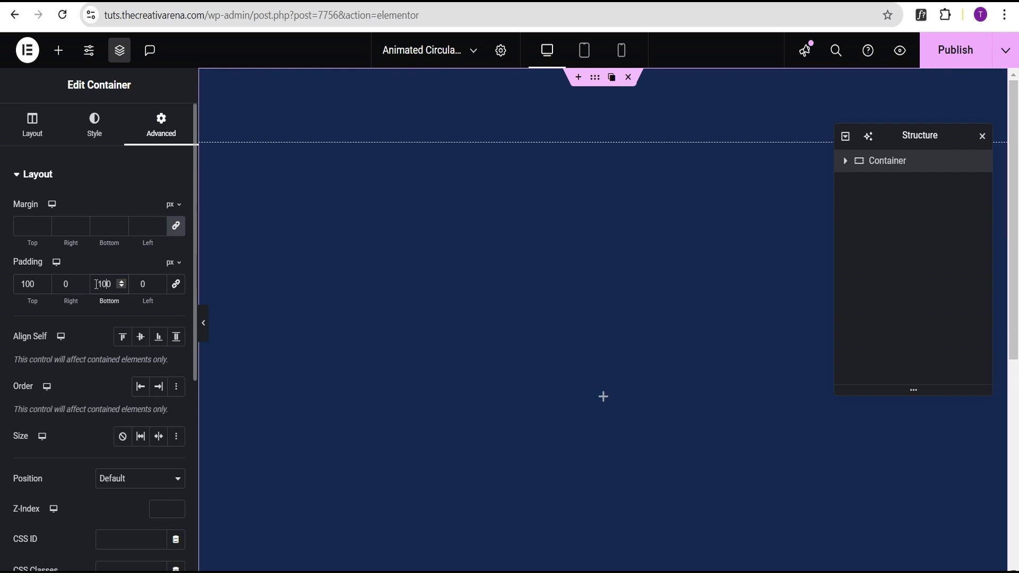
left_click(604, 398)
- Add a nested container, renaming the outer one 'parent' and the inner one 'wrapper'
left_click(51, 249)
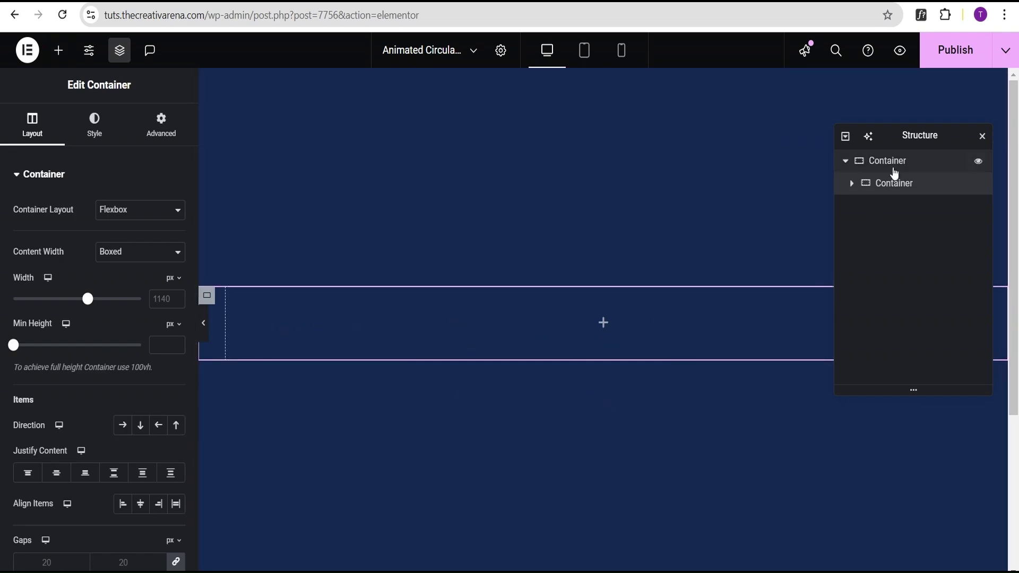
double_click(893, 162)
type("parent")
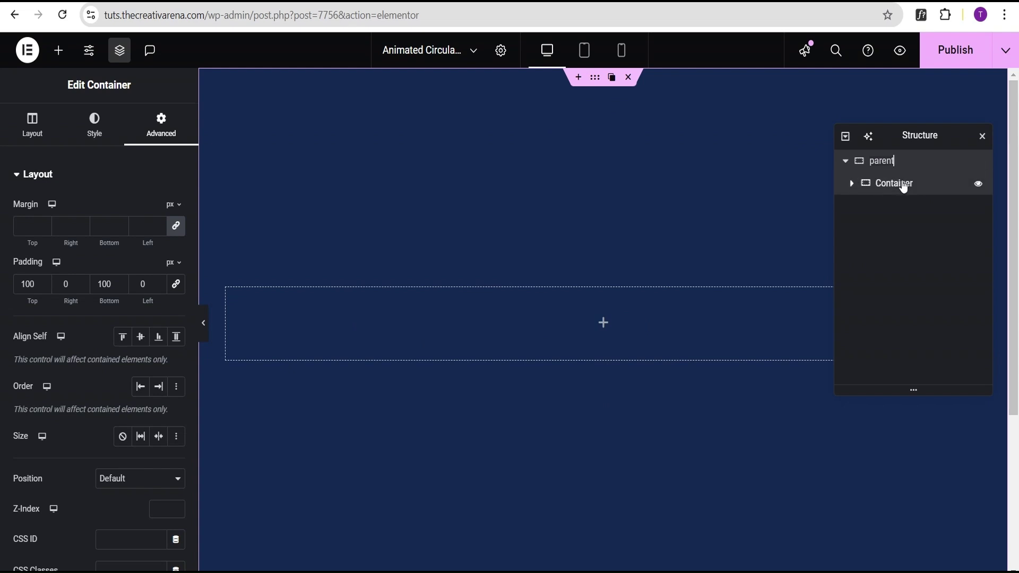
double_click(903, 185)
type("wr")
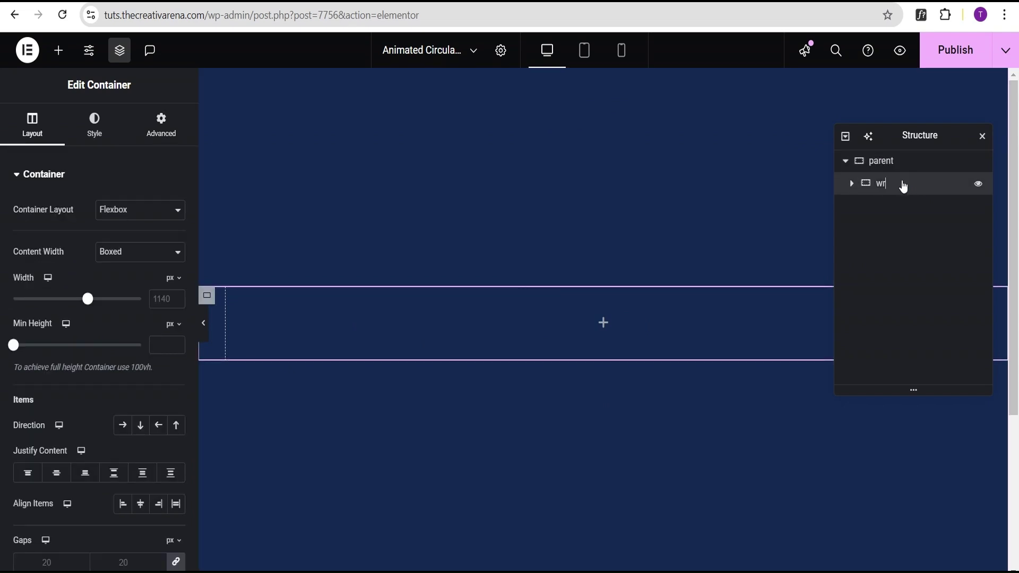
type("apper")
key("Return")
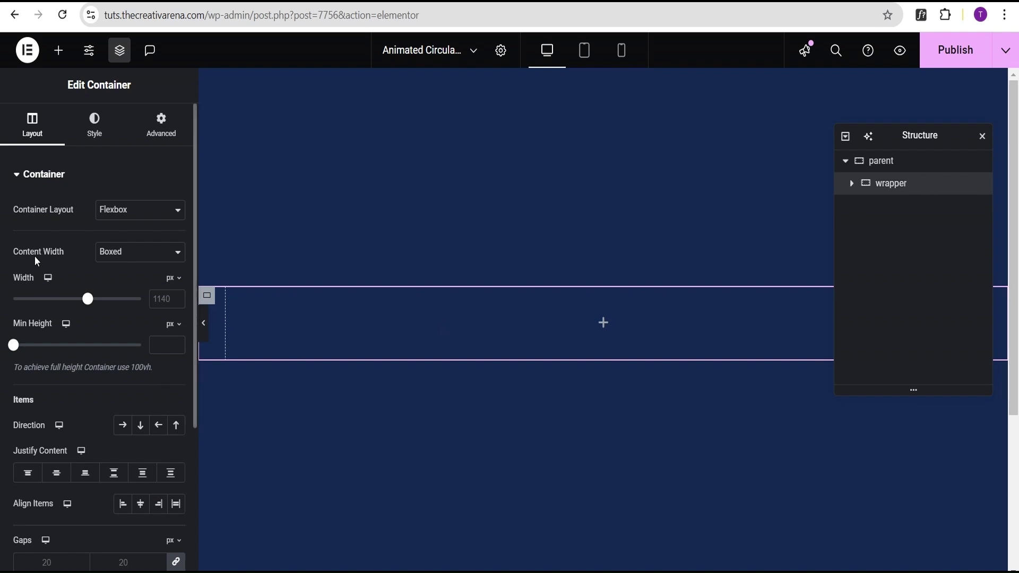
- Give the wrapper Full Width content, 350 px width and 350 px minimum height
left_click(122, 256)
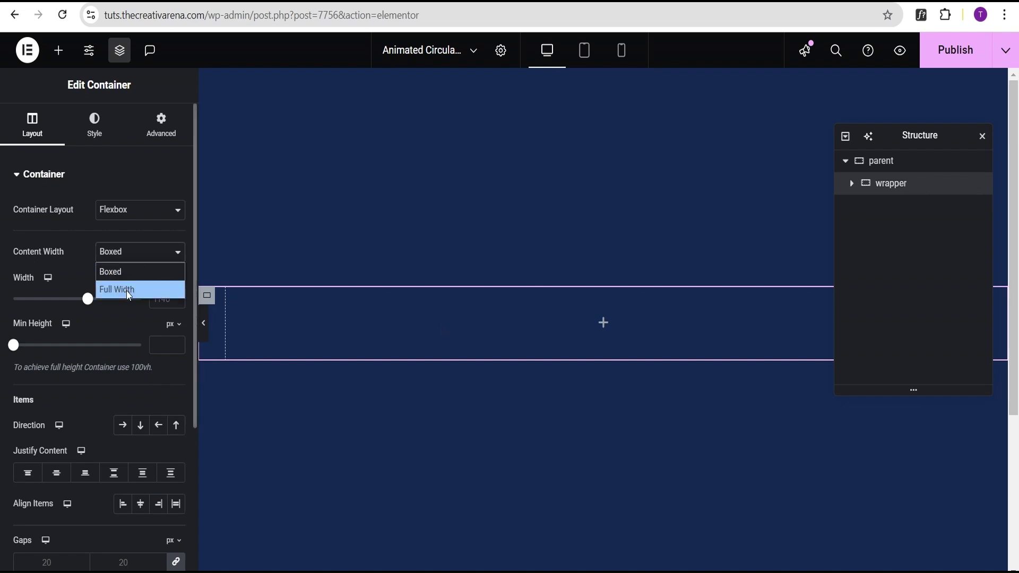
left_click(128, 293)
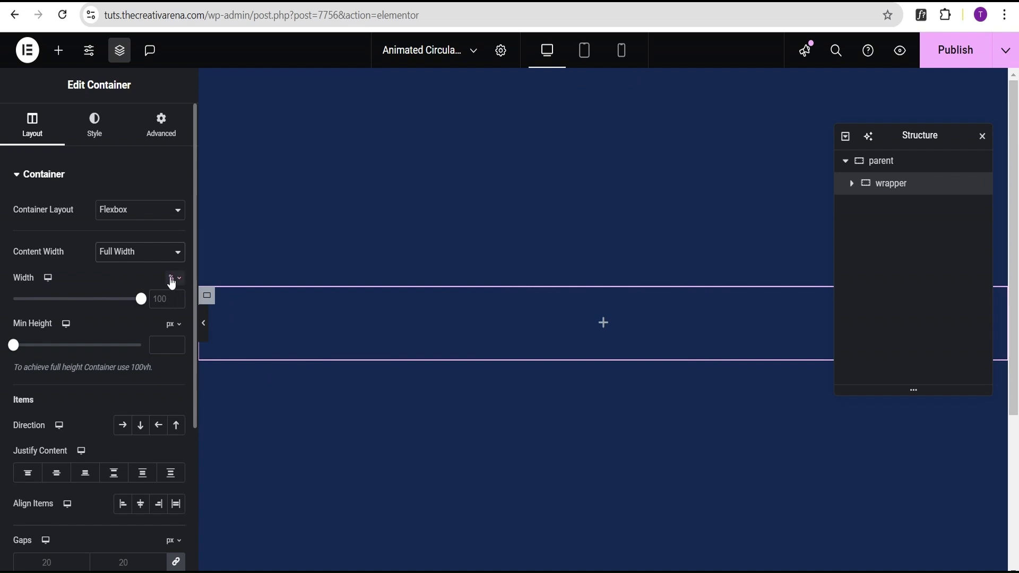
left_click(175, 280)
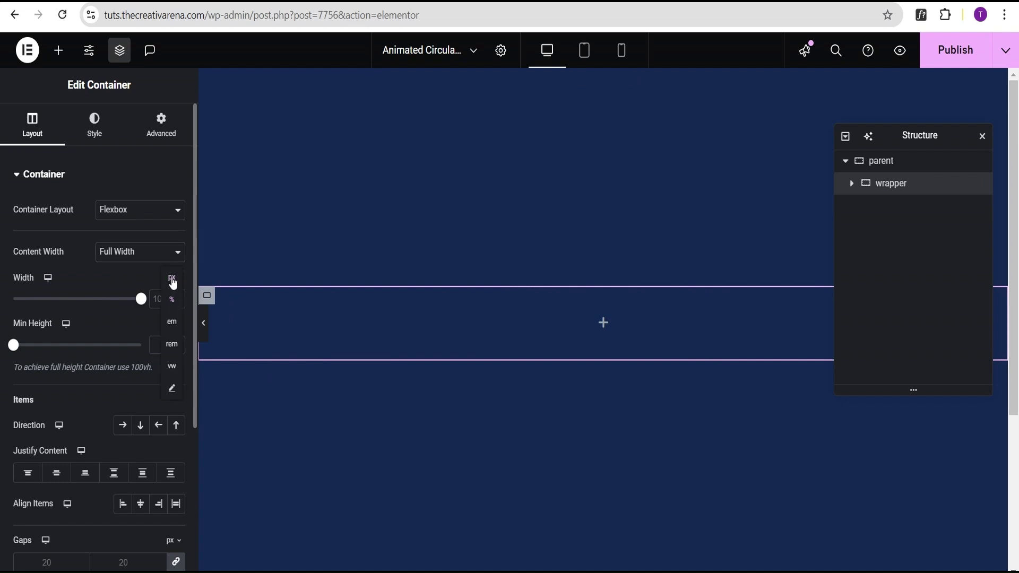
left_click(169, 293)
left_click(168, 297)
type("35")
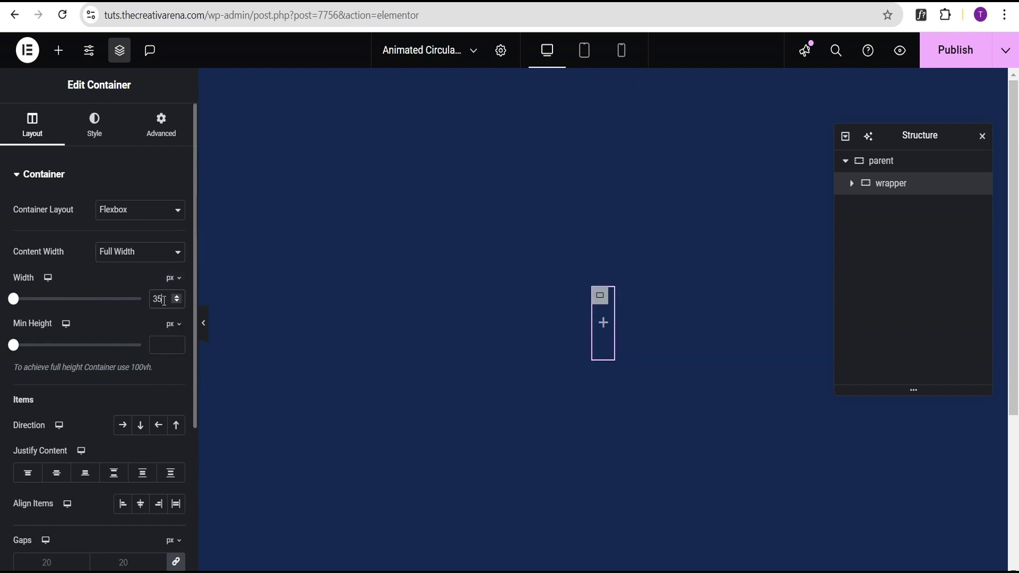
type("0350")
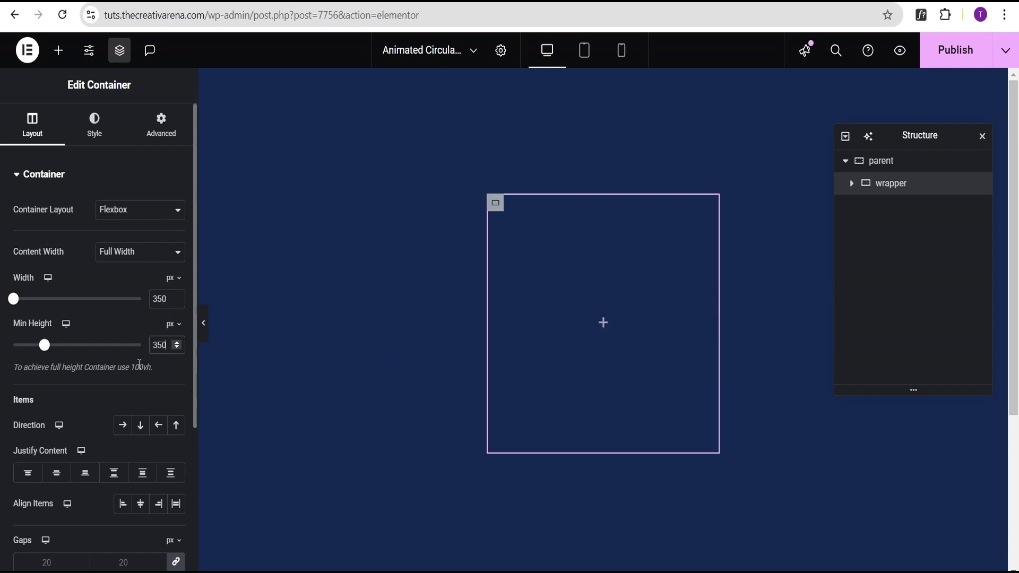
- Set the wrapper's Overflow to Hidden under Additional Options
scroll(129, 364, "down", 3)
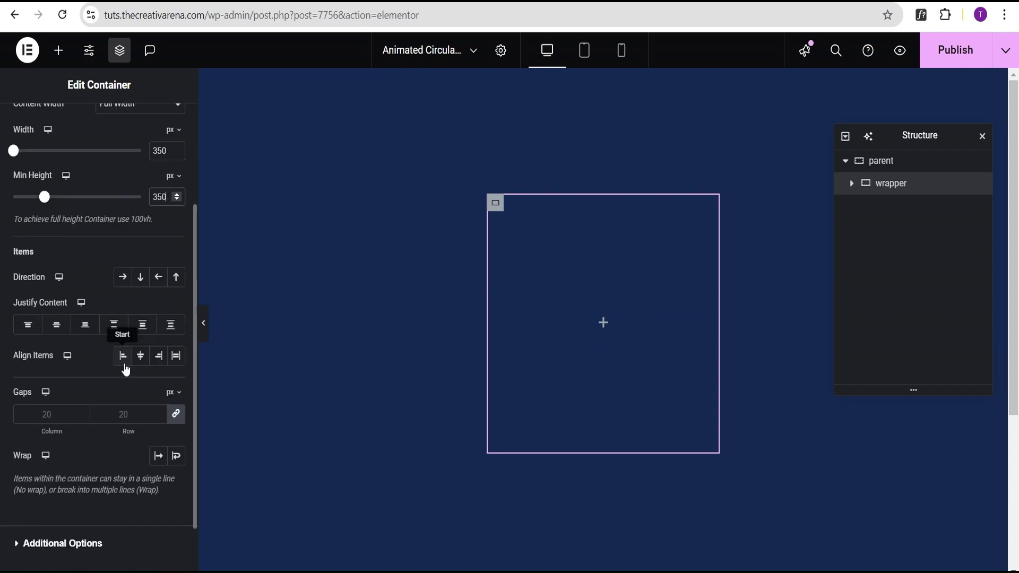
scroll(96, 409, "down", 2)
left_click(60, 472)
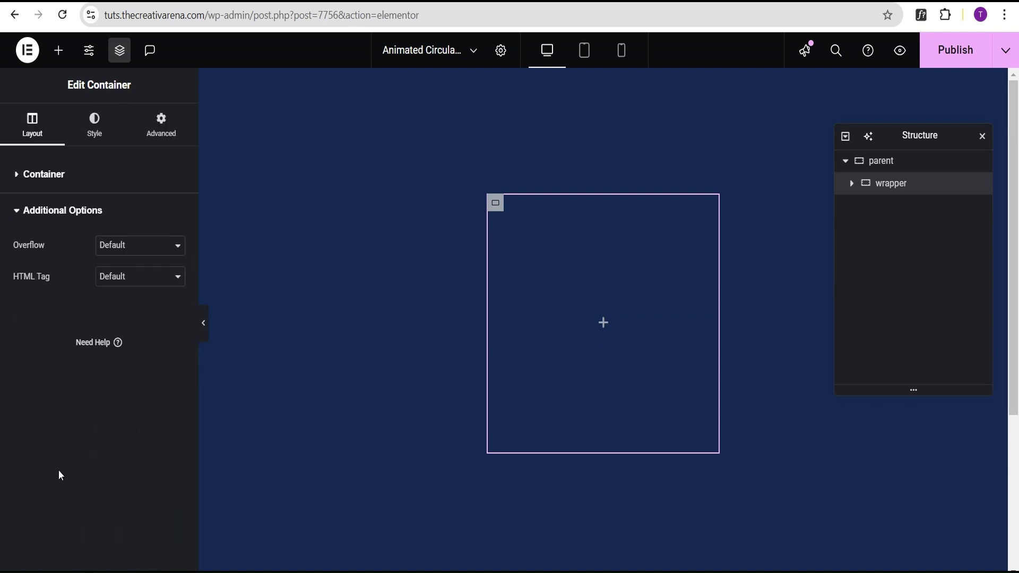
left_click(113, 245)
left_click(118, 283)
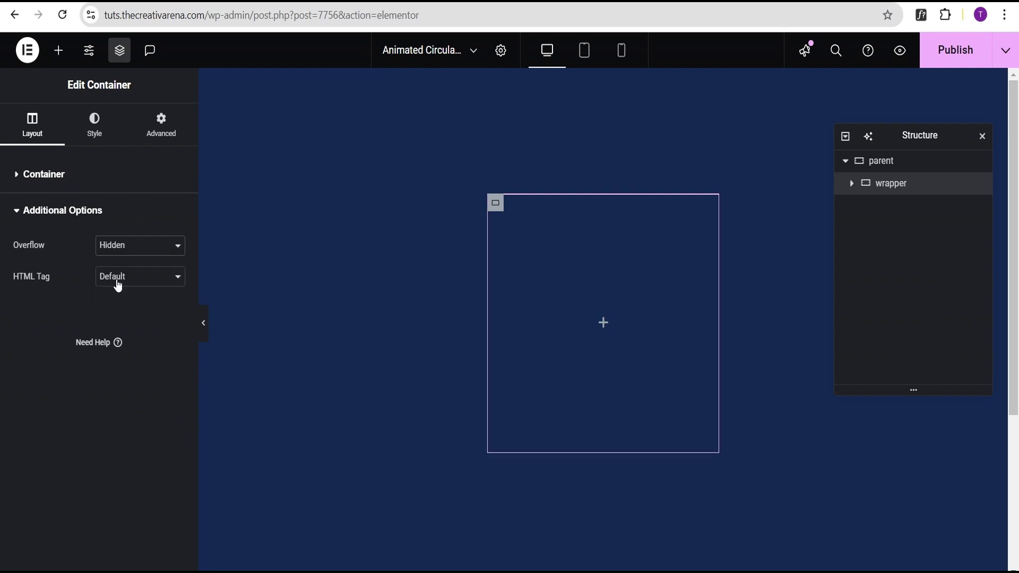
- Give the wrapper a Classic background colour of rgba(0, 0, 0, 0.5)
left_click(101, 134)
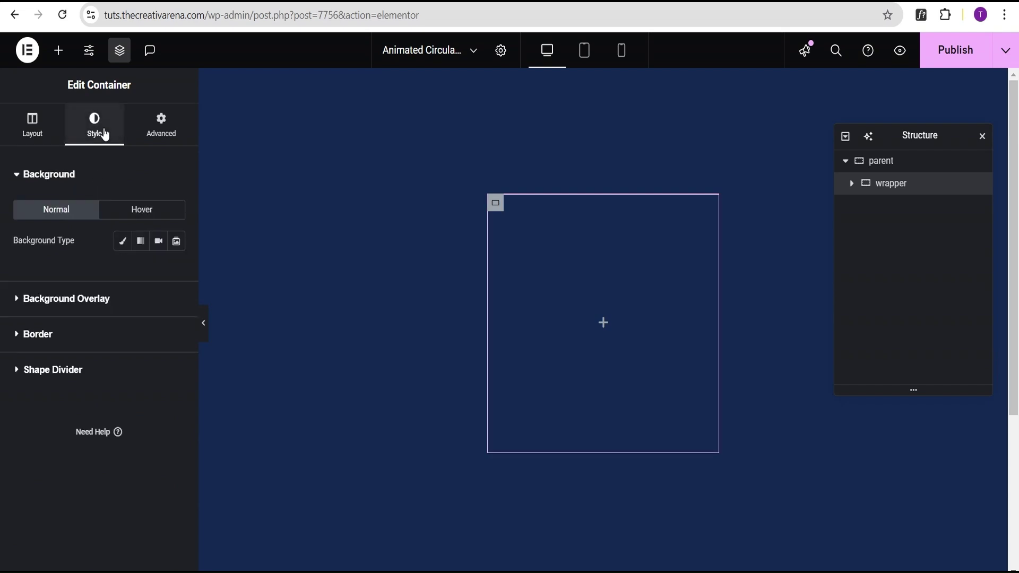
left_click(122, 245)
left_click(178, 275)
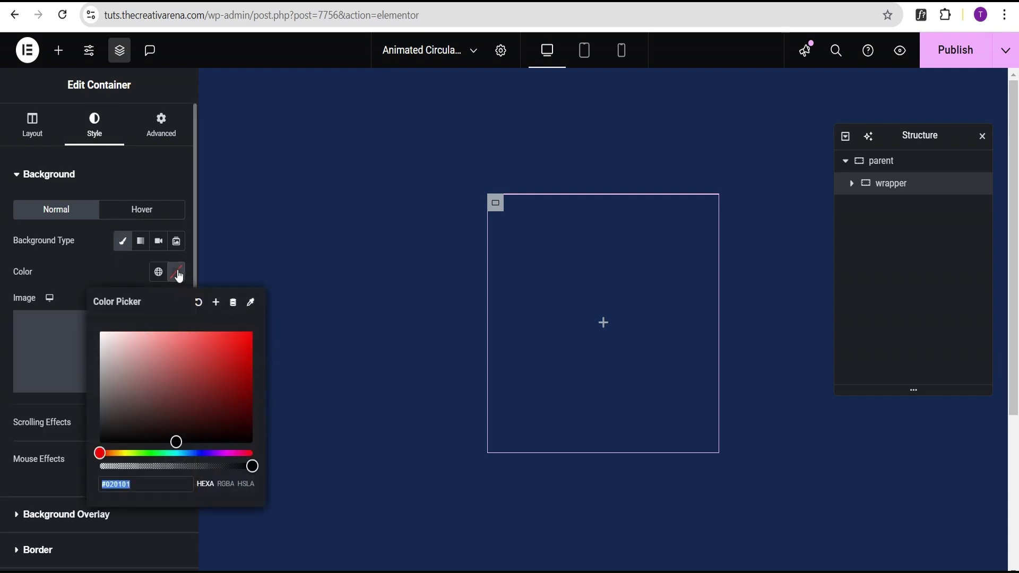
left_click(225, 484)
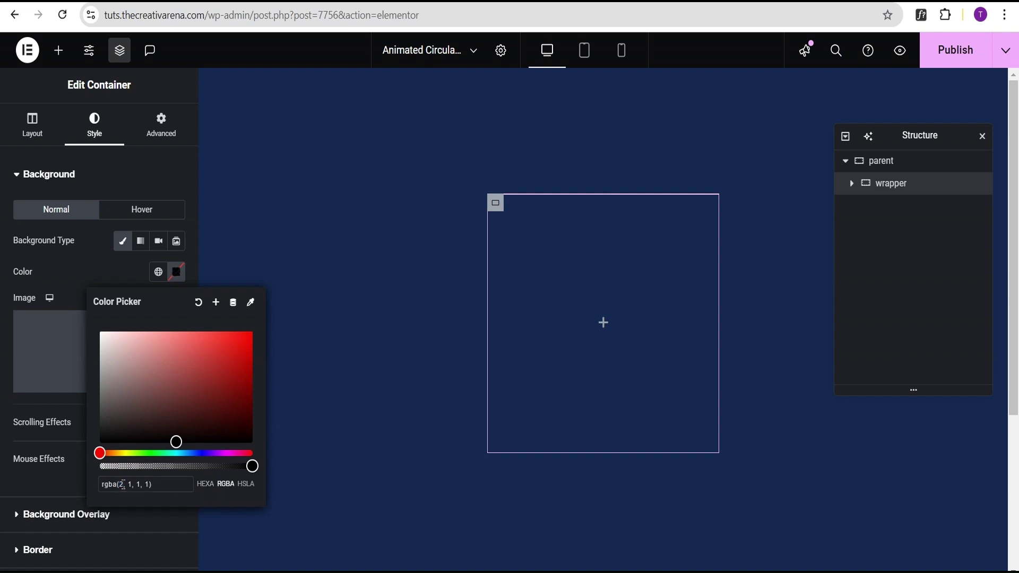
type("0")
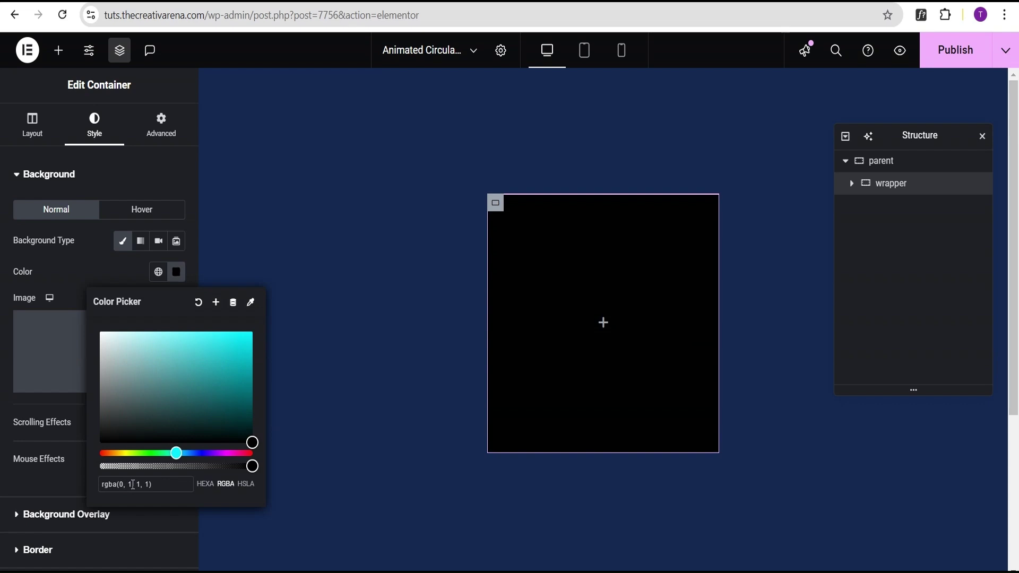
type("0")
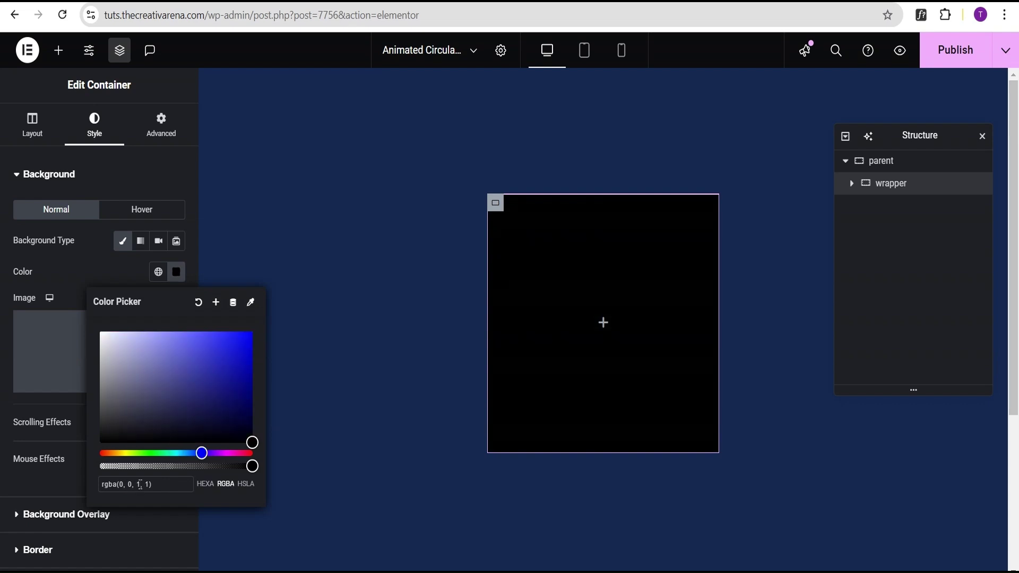
type("0")
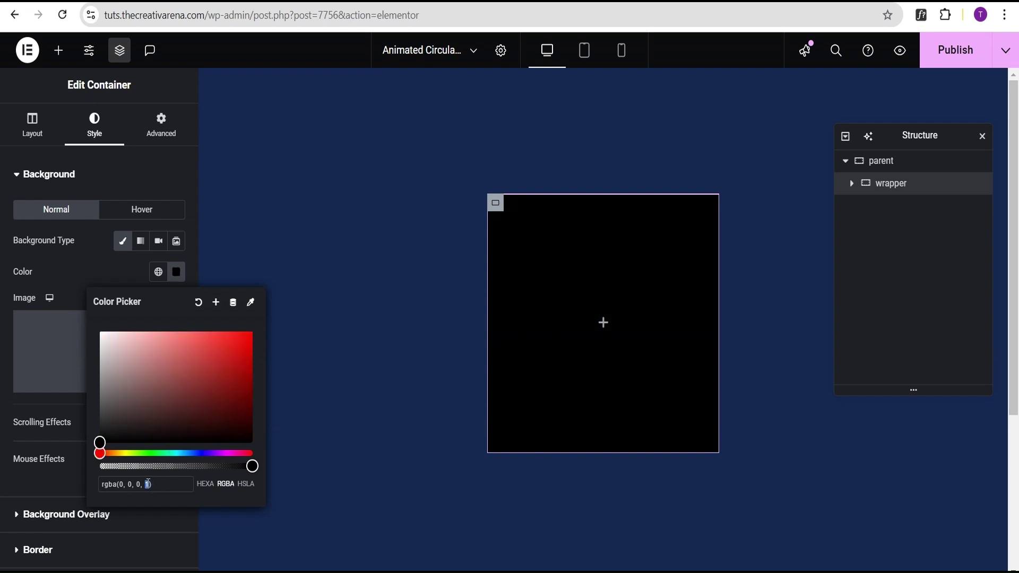
type("0")
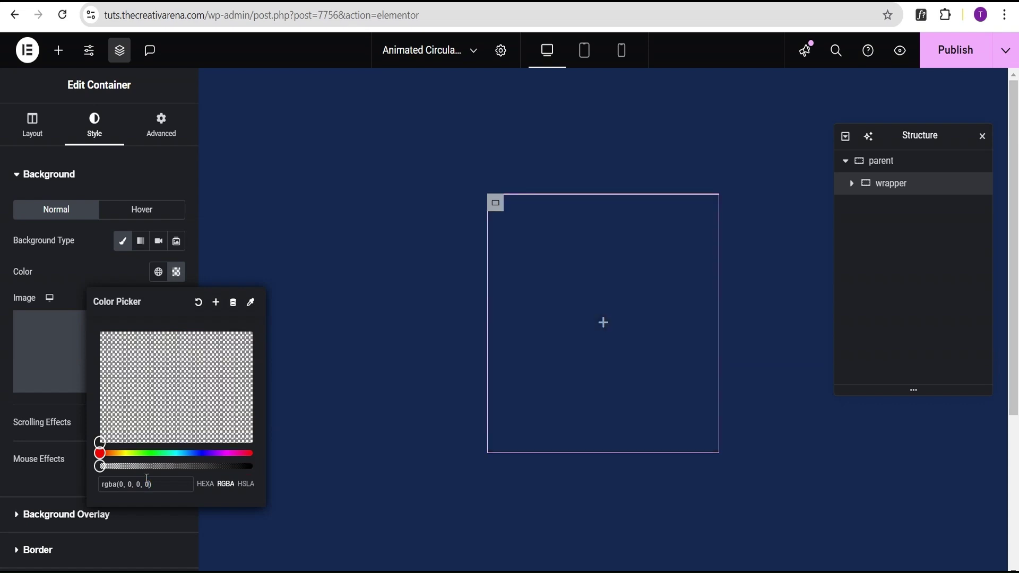
type(".5")
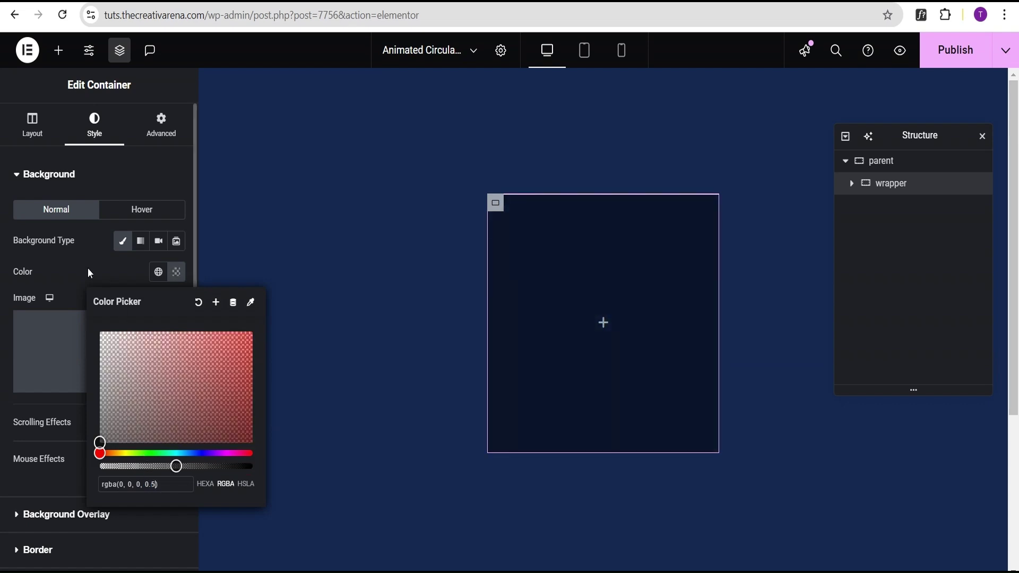
left_click(87, 269)
scroll(58, 375, "down", 2)
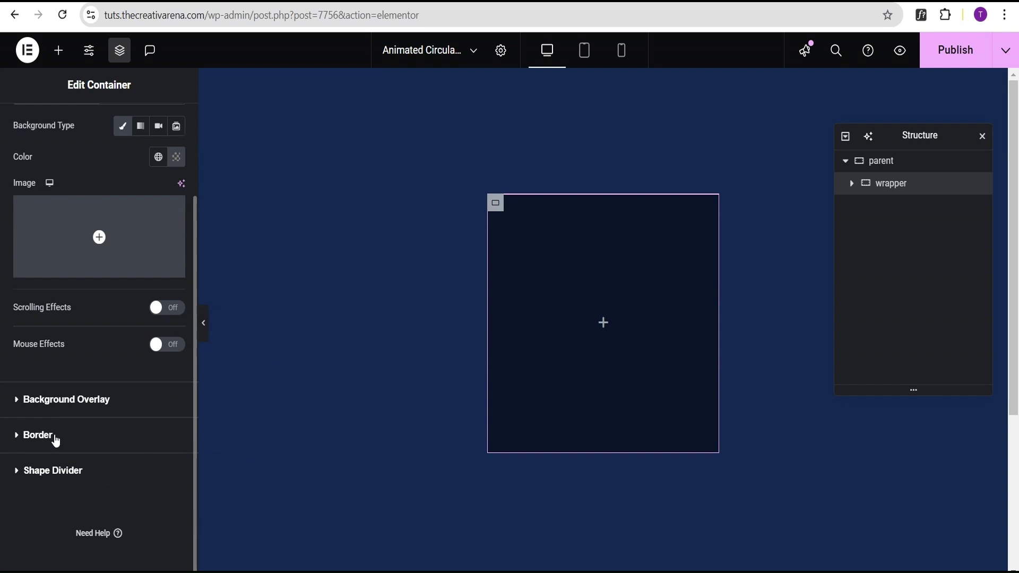
- Set the wrapper's linked Border Radius to 50% on all corners
left_click(55, 437)
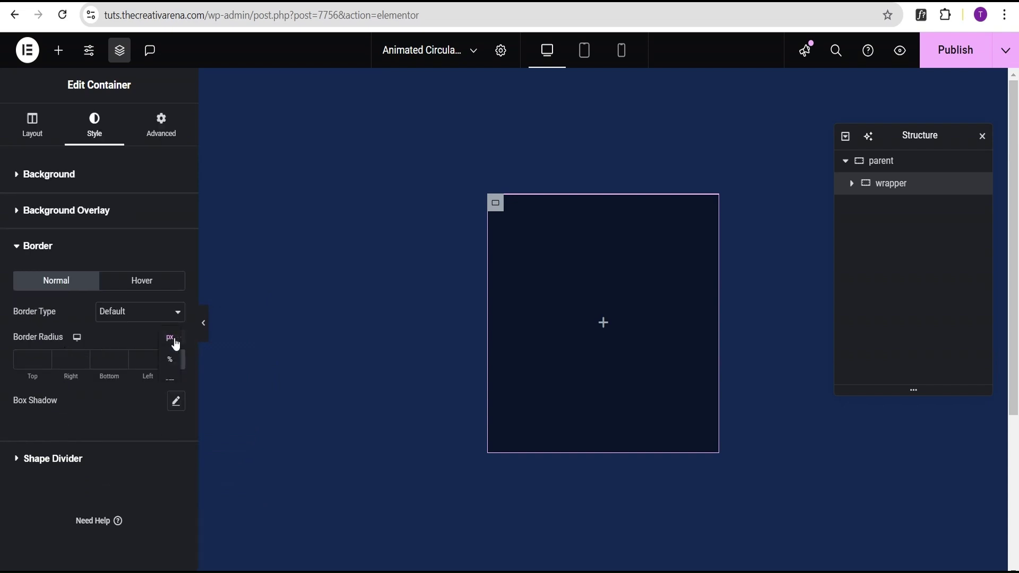
left_click(28, 360)
type("50")
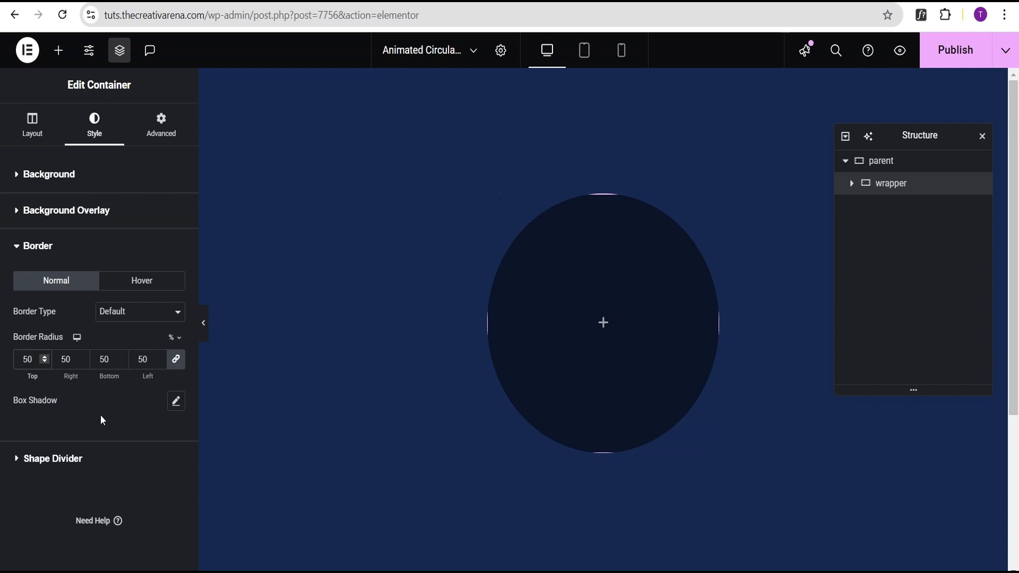
- Add a container inside the wrapper and rename it 'content'
left_click(604, 323)
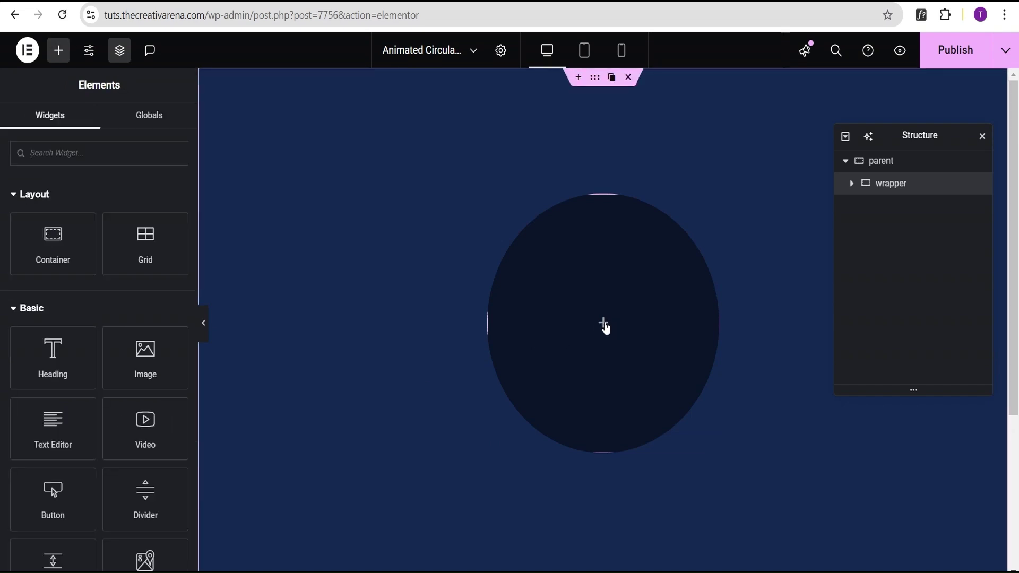
left_click(53, 243)
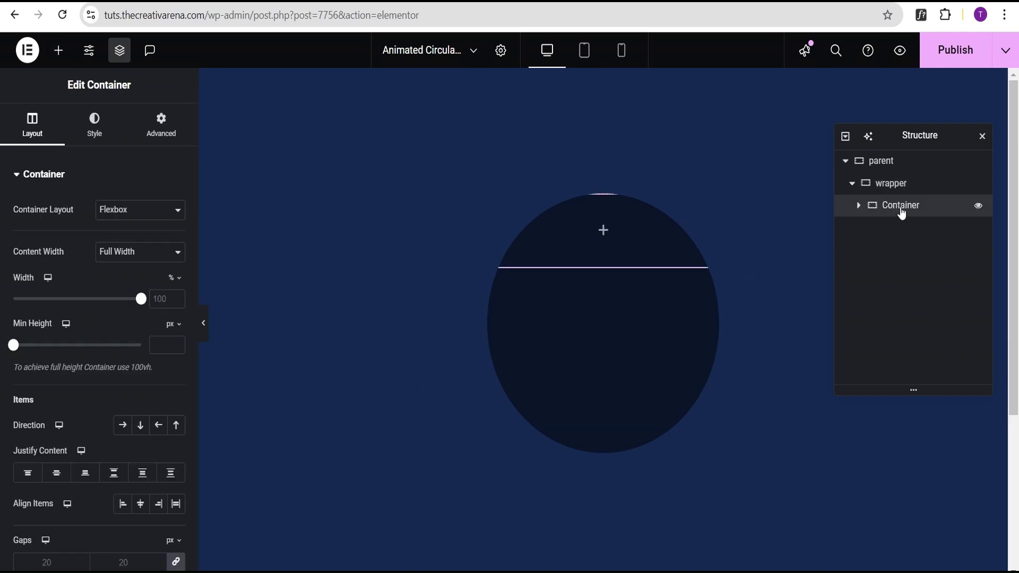
double_click(902, 210)
type("content")
key("Return")
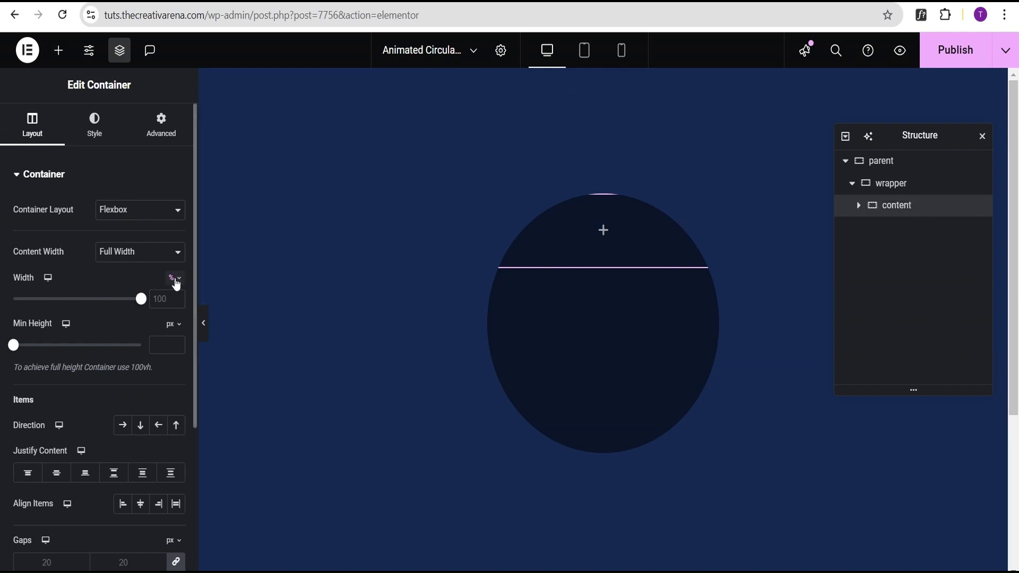
- Set the content container's width to 300 px and minimum height to 300
left_click(175, 285)
left_click(173, 290)
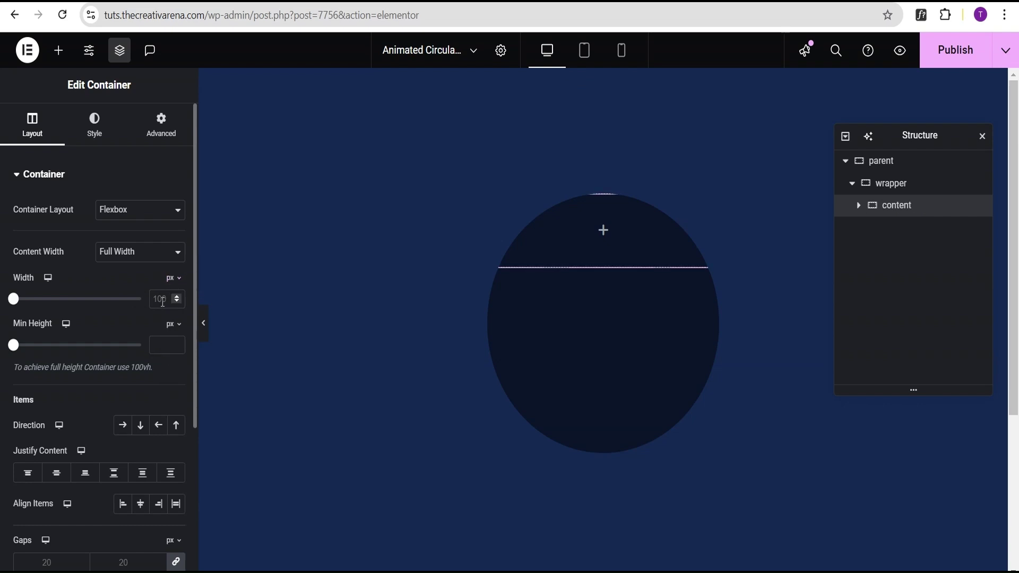
left_click(163, 301)
type("300")
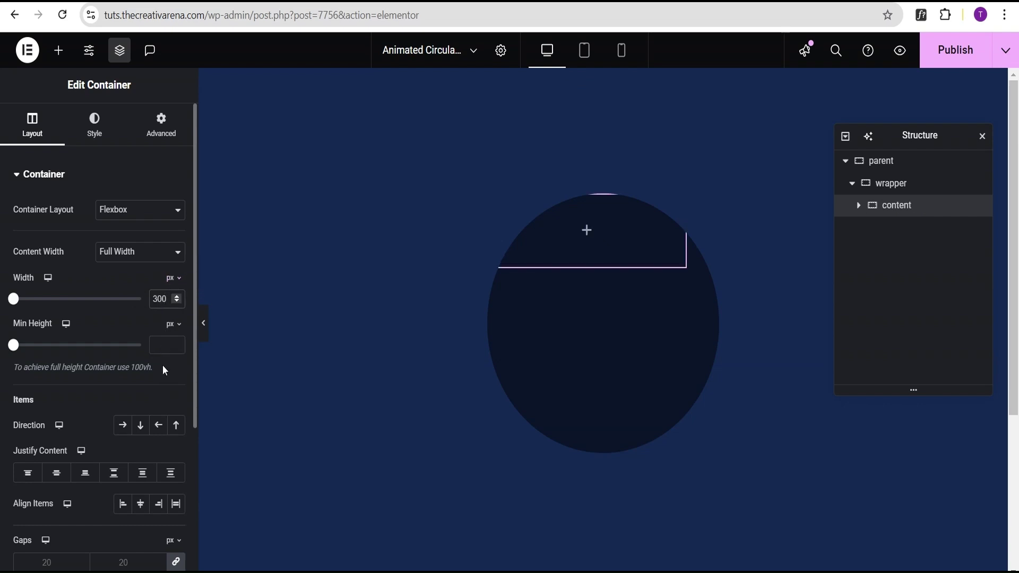
left_click(161, 344)
type("3")
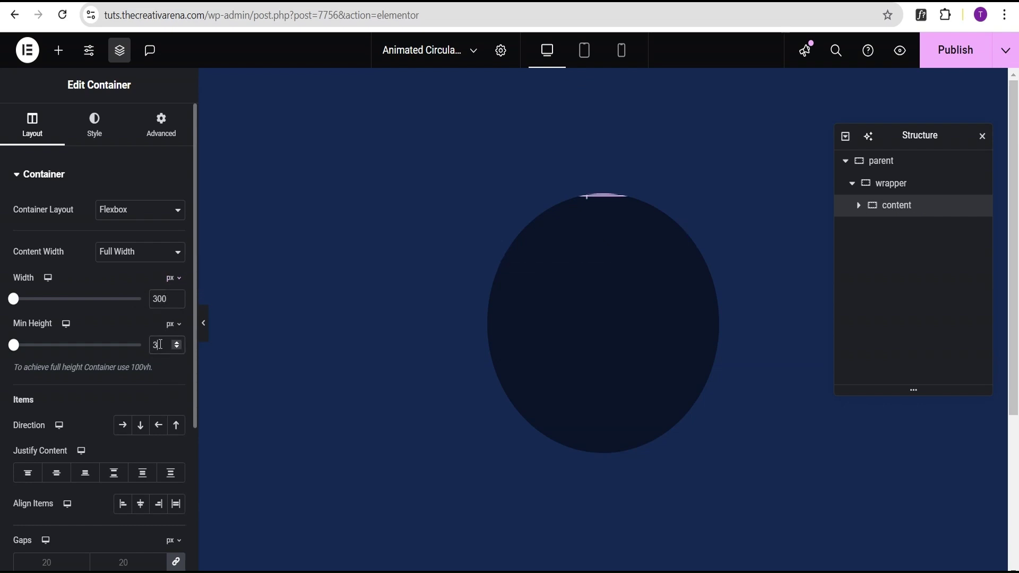
type("00")
- Set Direction to Column, Justify Content and Align Items to Center, and Gaps to 10
scroll(78, 393, "down", 3)
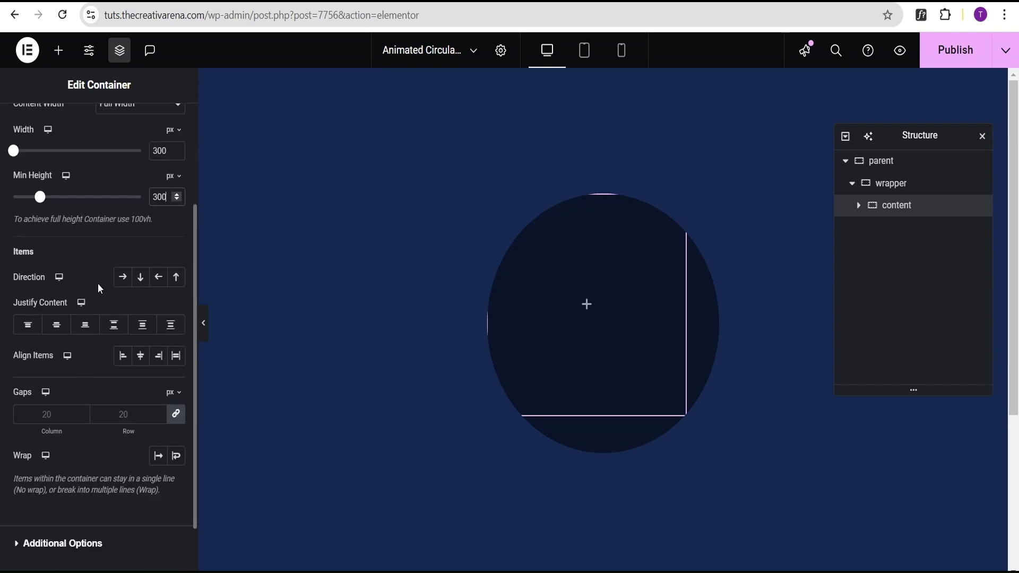
left_click(139, 284)
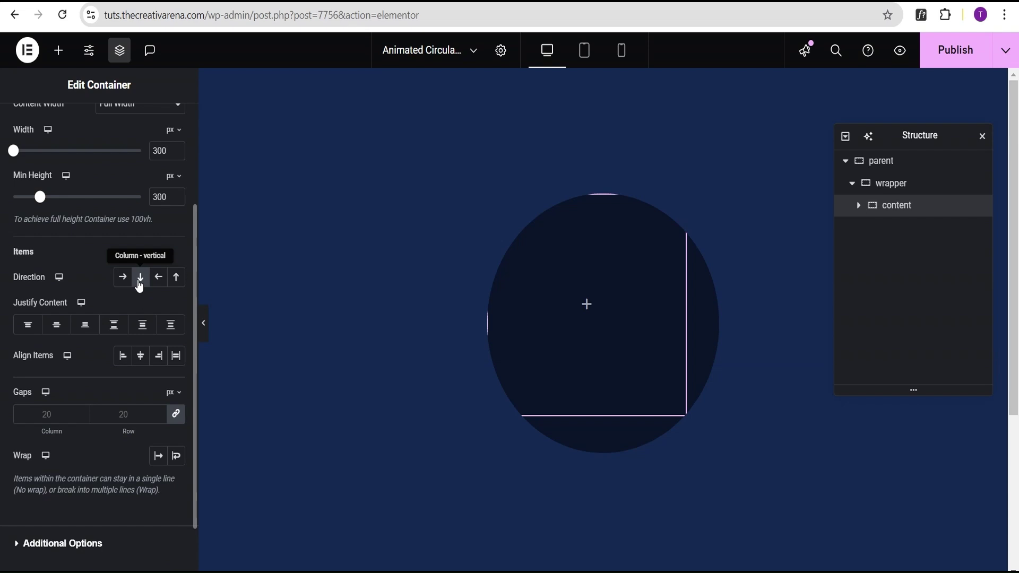
left_click(57, 325)
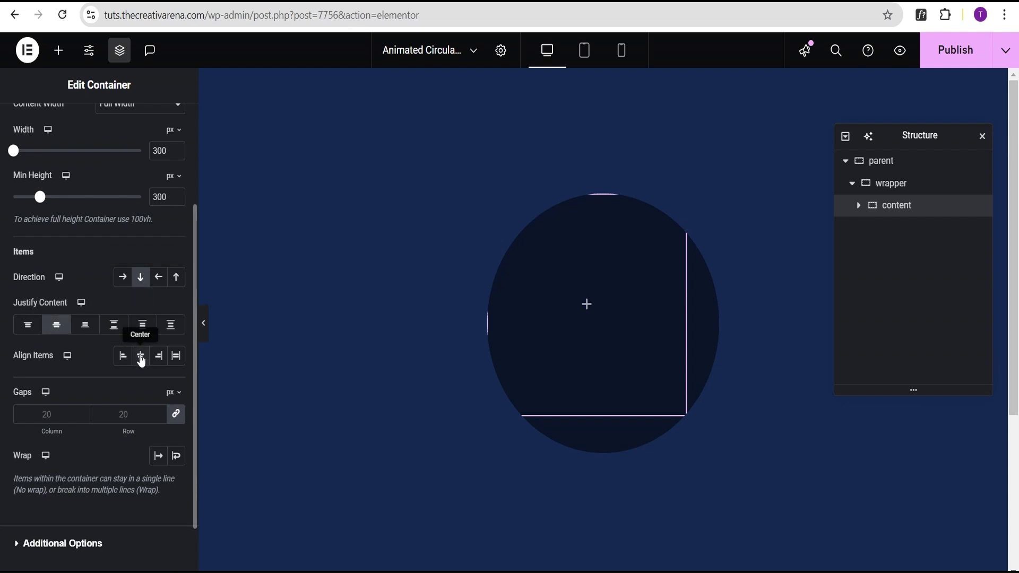
left_click(142, 361)
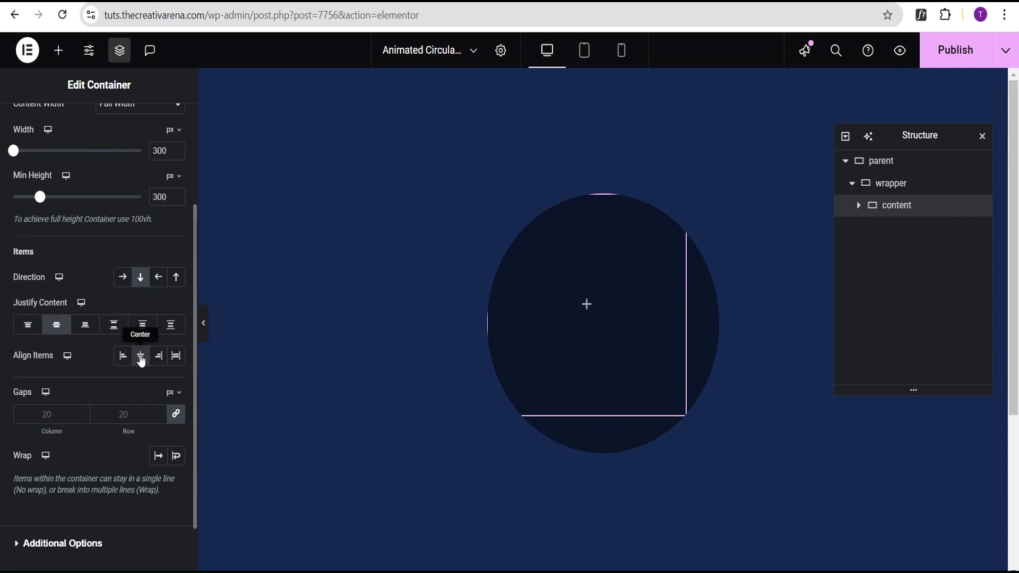
left_click(54, 414)
type("10")
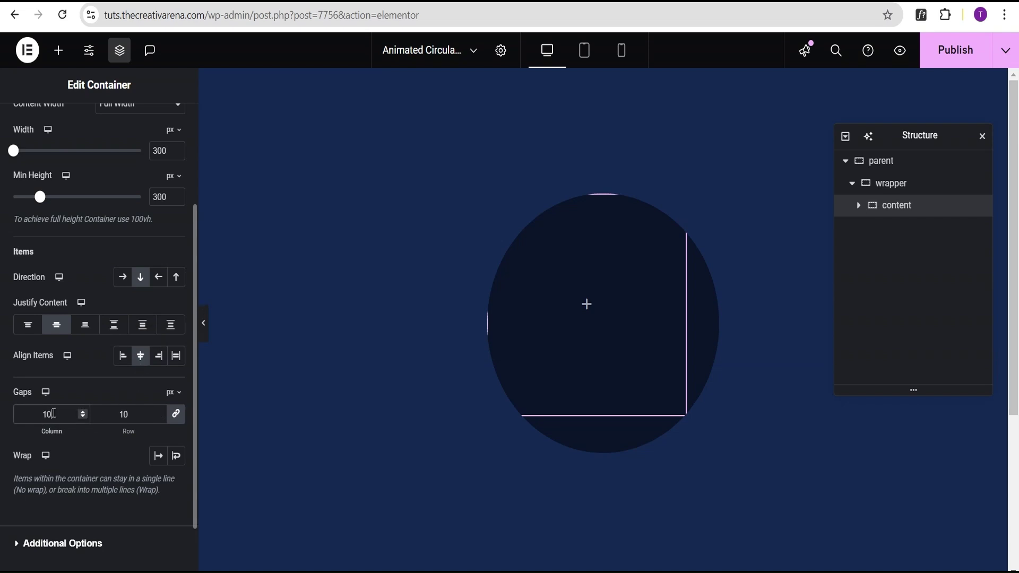
scroll(68, 377, "up", 3)
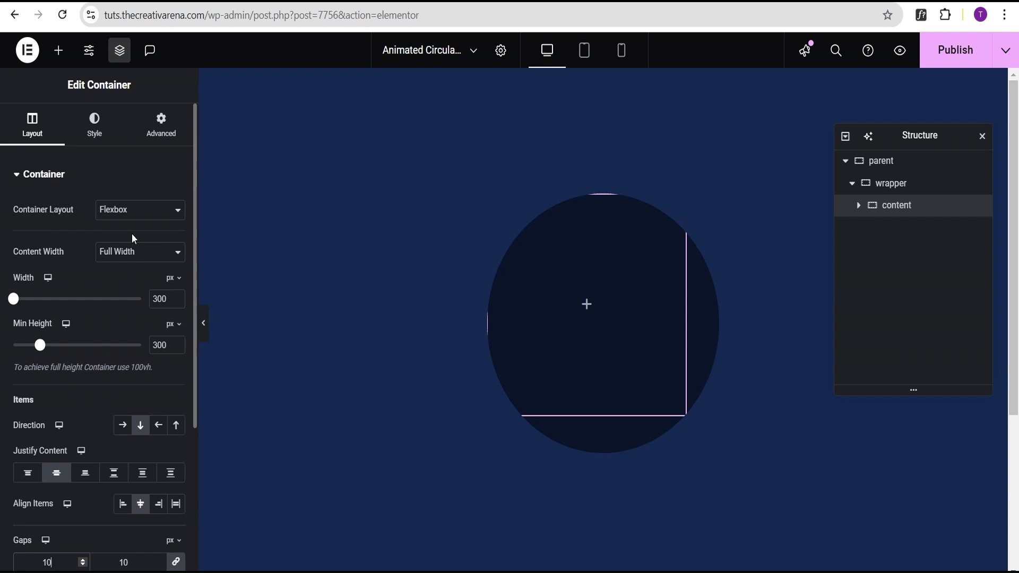
left_click(93, 139)
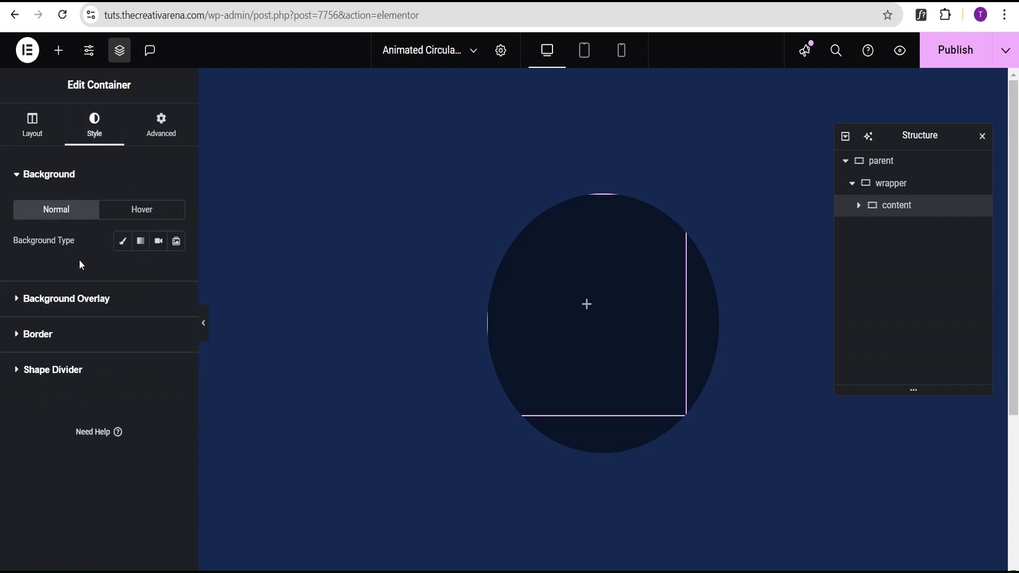
- Switch the content container's Border Radius unit to % and enter 50 for all corners
left_click(56, 335)
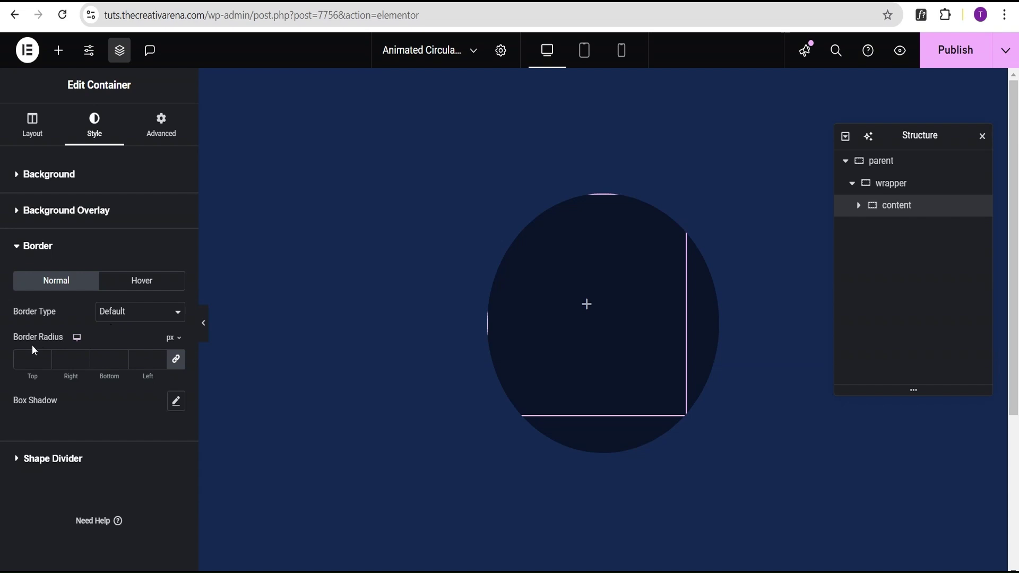
left_click(175, 340)
left_click(171, 364)
left_click(29, 364)
type("50")
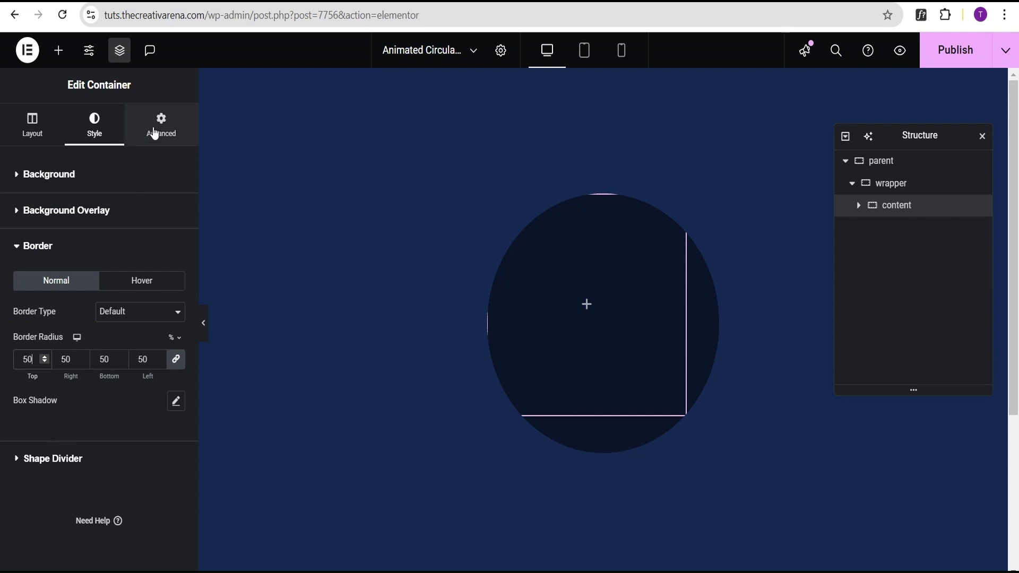
- Make the content container absolutely positioned with 25 px horizontal and vertical offsets
scroll(134, 212, "down", 4)
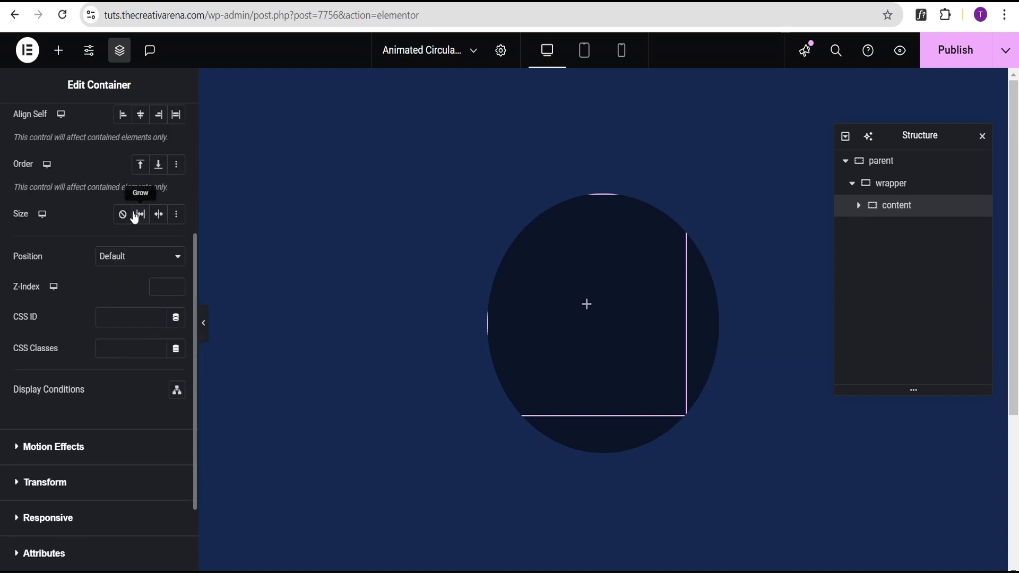
scroll(93, 322, "down", 2)
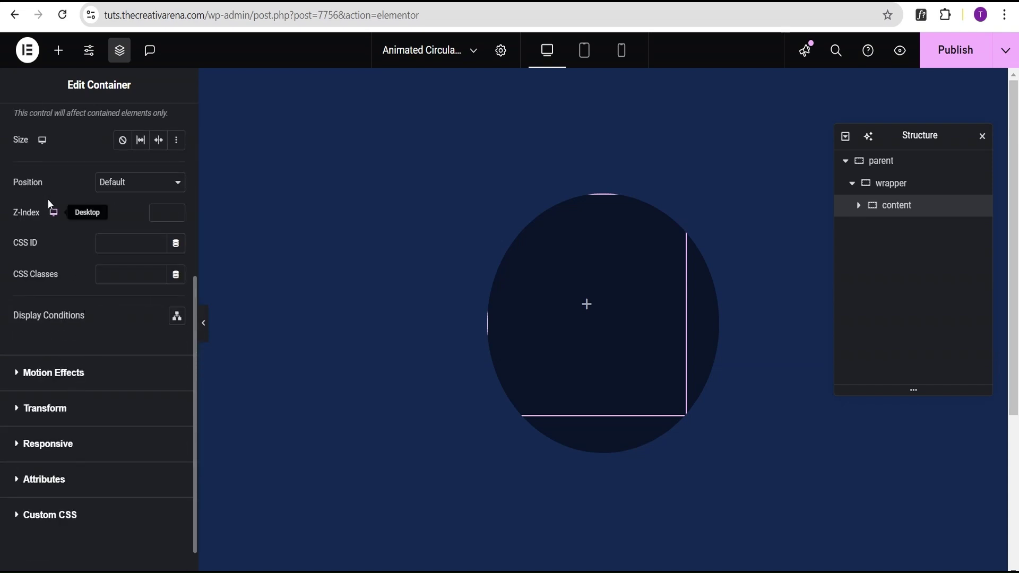
left_click(123, 186)
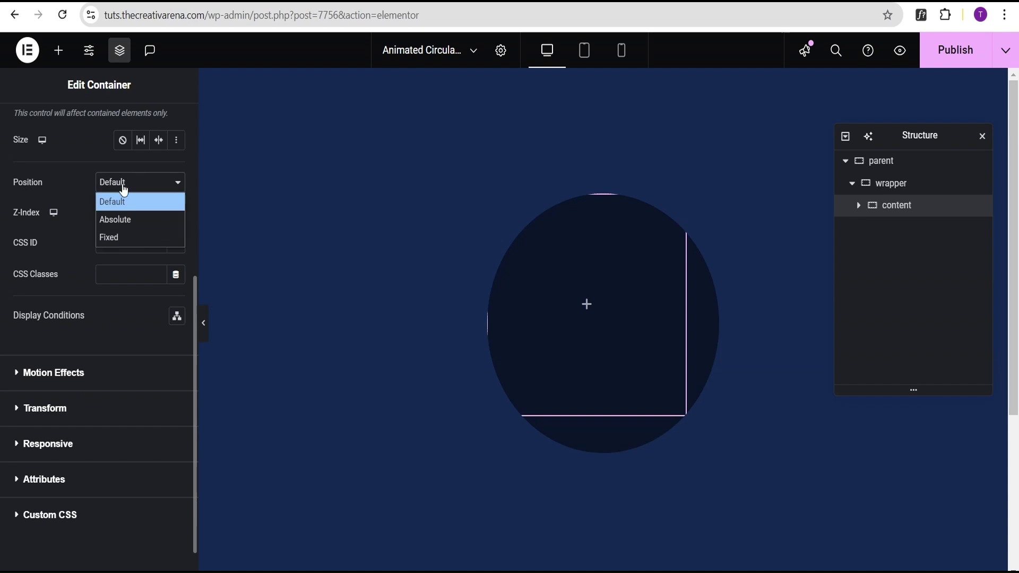
left_click(126, 220)
scroll(109, 293, "down", 1)
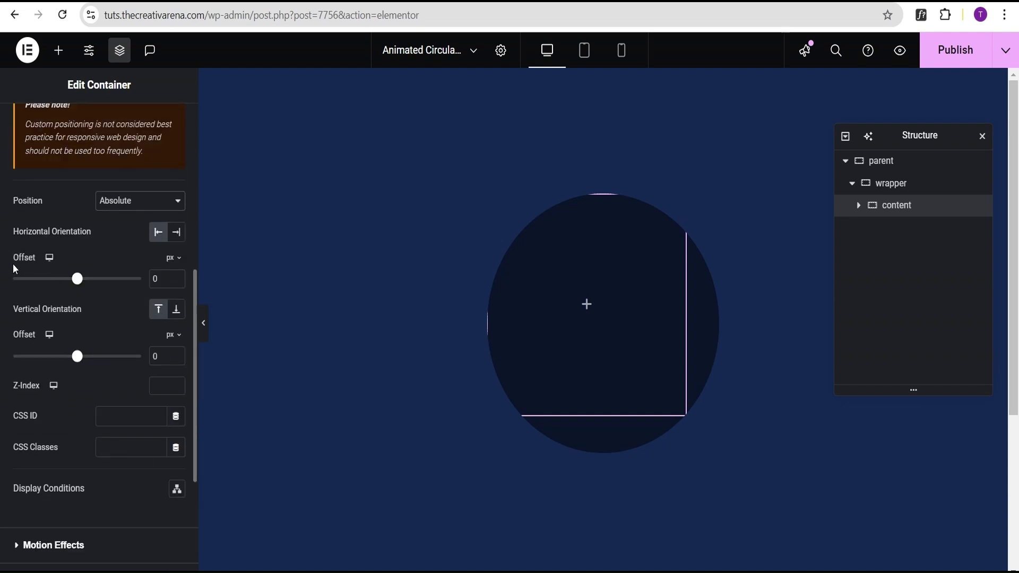
type("25")
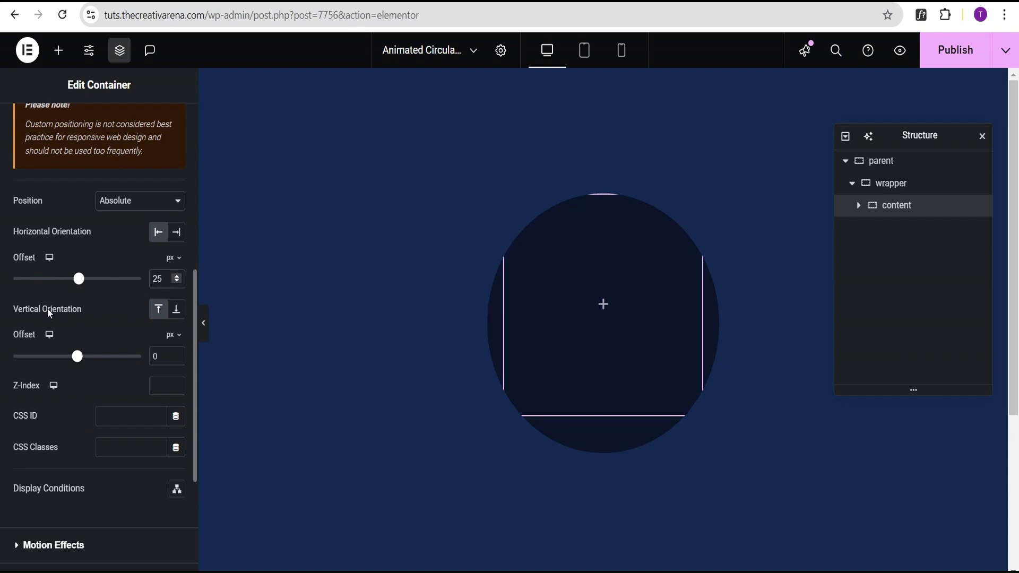
double_click(156, 356)
type("25")
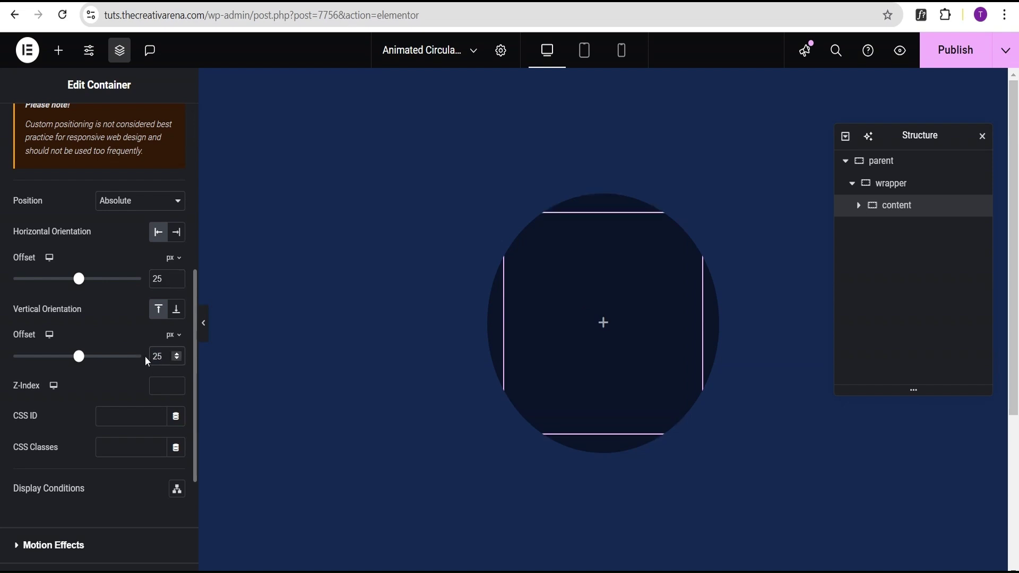
- Give the container a z-index of 3 and bring up the widgets to add inside it
scroll(114, 324, "down", 2)
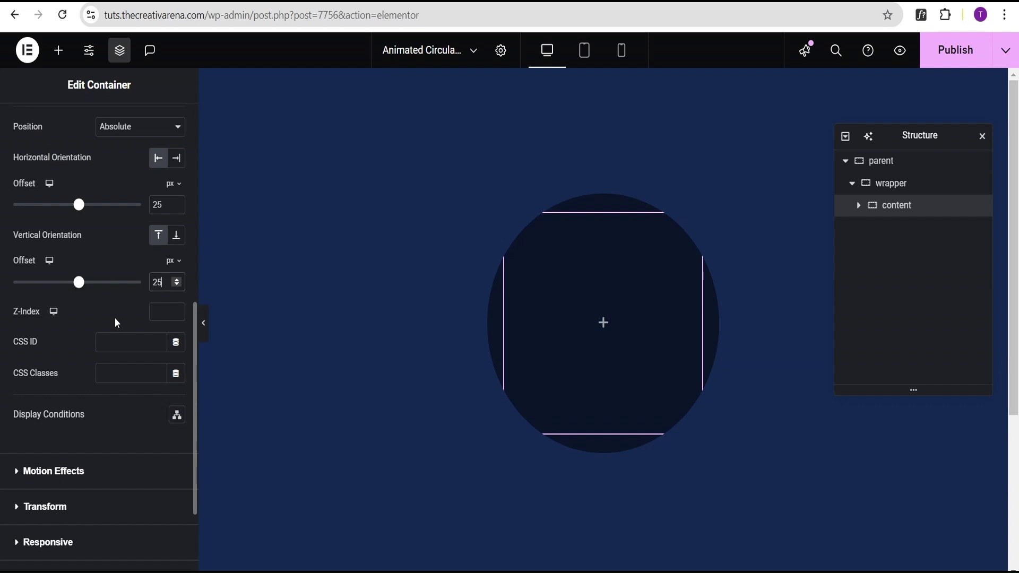
scroll(114, 316, "up", 4)
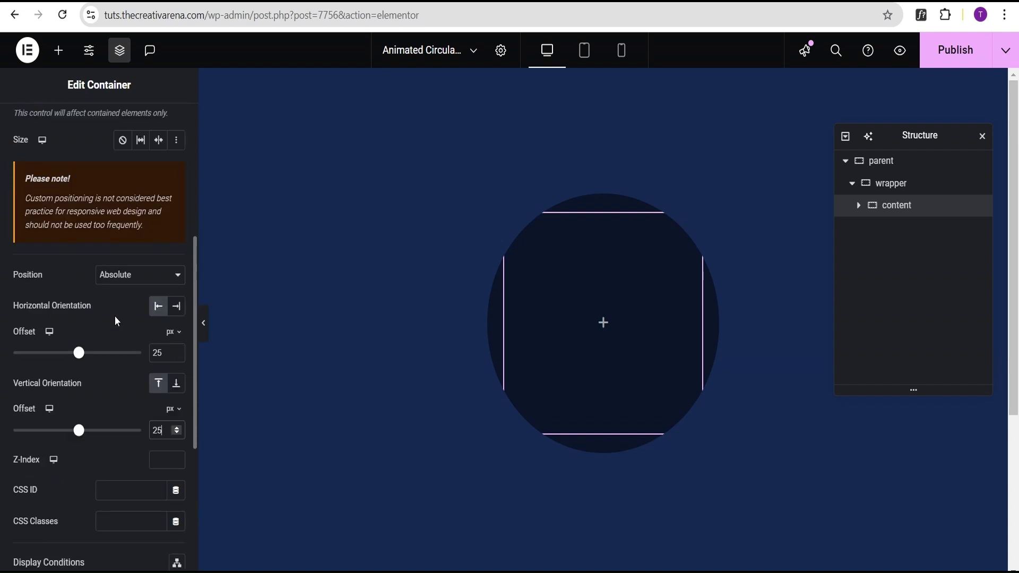
scroll(115, 316, "down", 4)
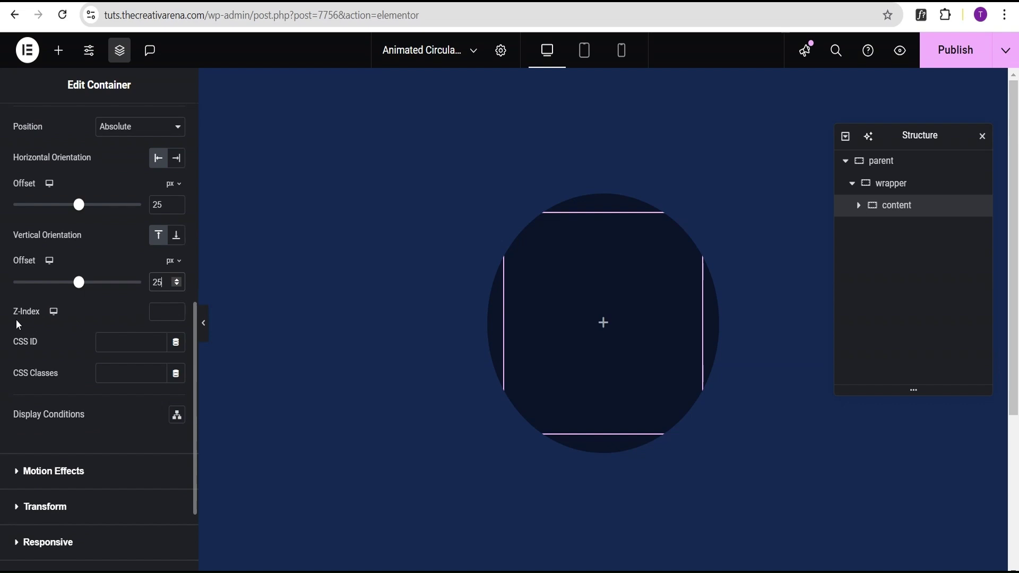
left_click(159, 313)
left_click(603, 322)
- Add an Image widget and insert the smiling man-in-glasses portrait from the Media Library
left_click(144, 361)
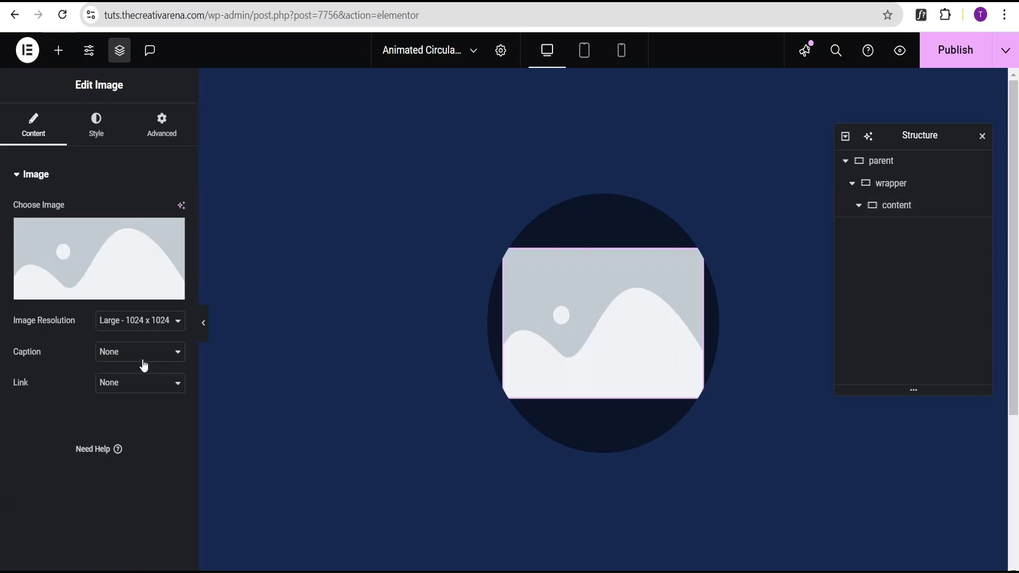
left_click(104, 261)
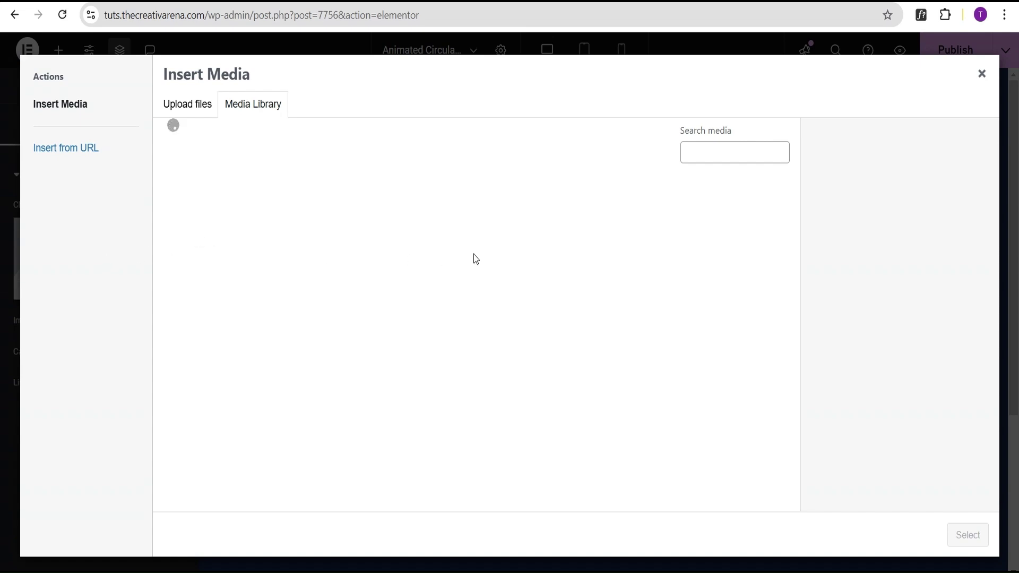
scroll(472, 263, "down", 10)
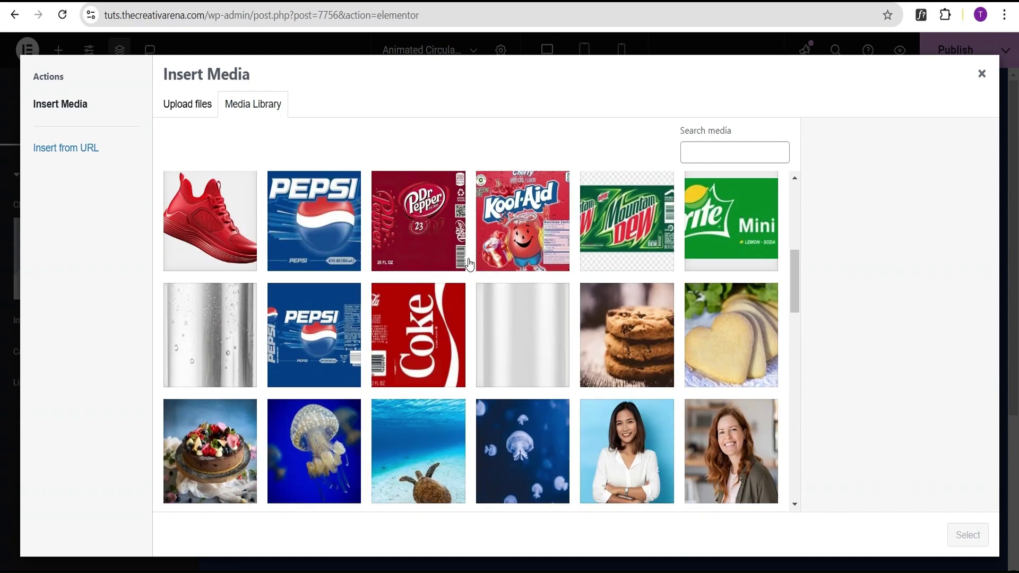
left_click(236, 327)
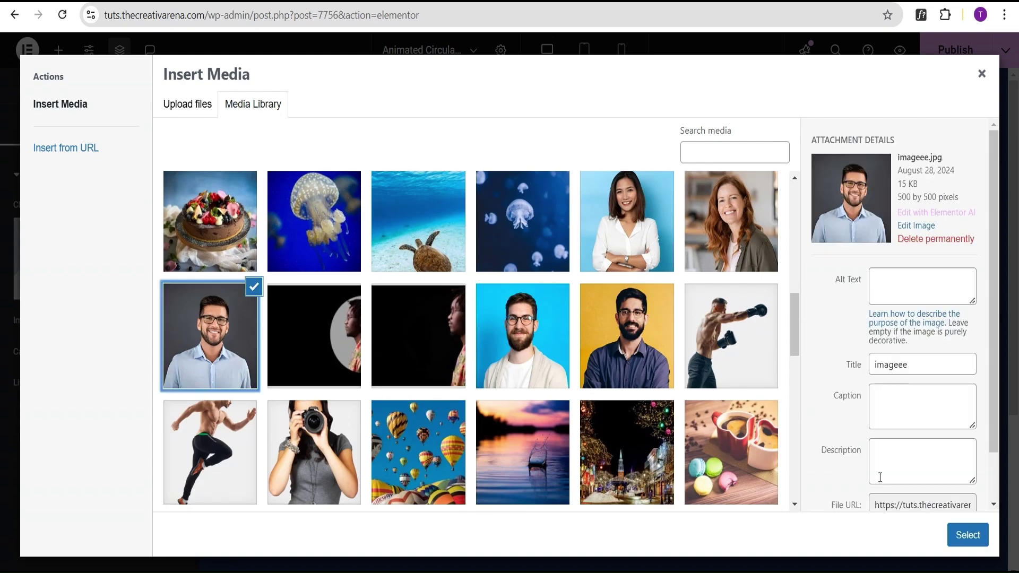
left_click(958, 536)
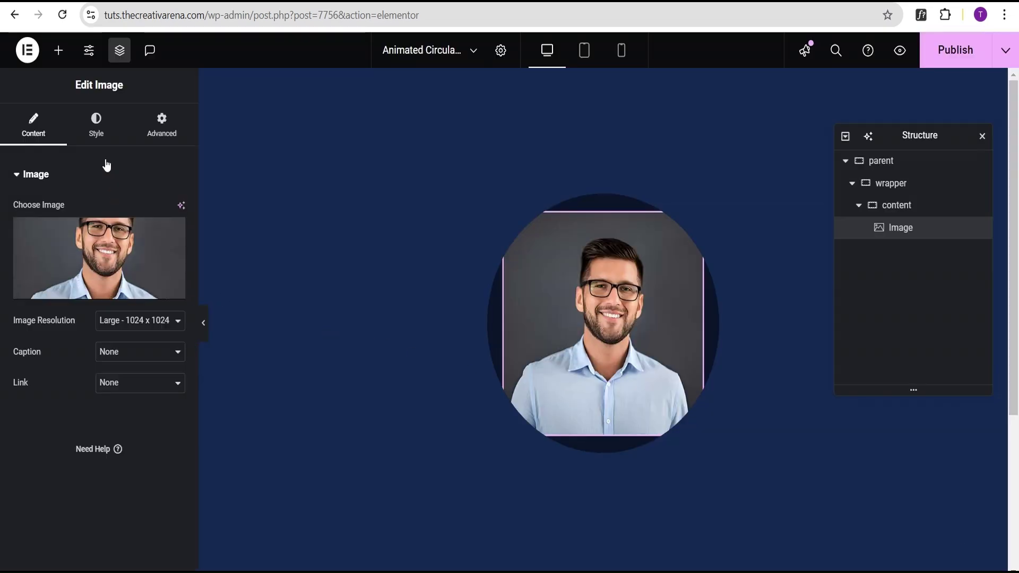
- Size the image to 37% width and 100% height in the Style settings
left_click(88, 127)
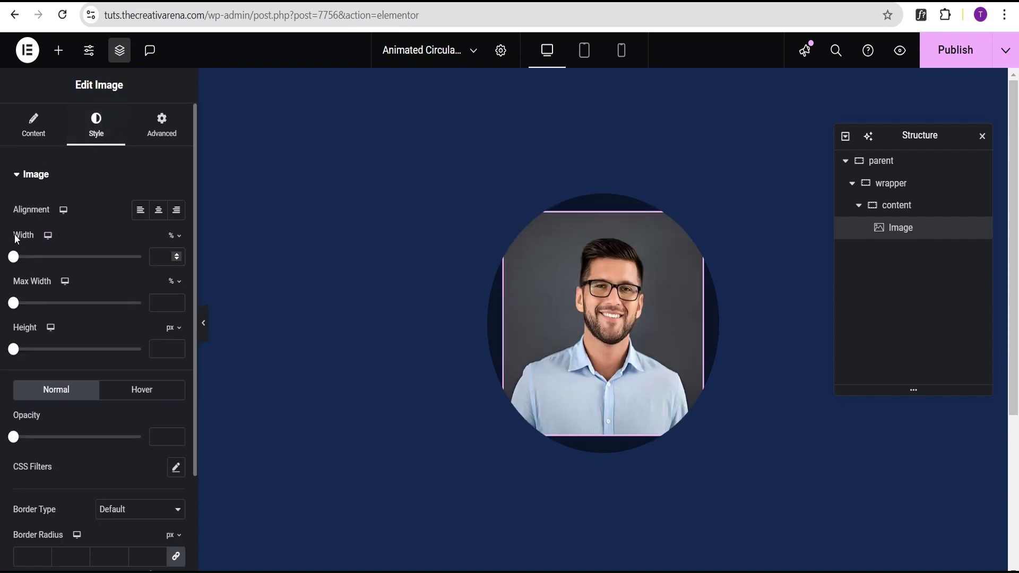
left_click_drag(13, 257, 144, 259)
left_click(176, 333)
left_click(172, 352)
left_click_drag(15, 351, 153, 351)
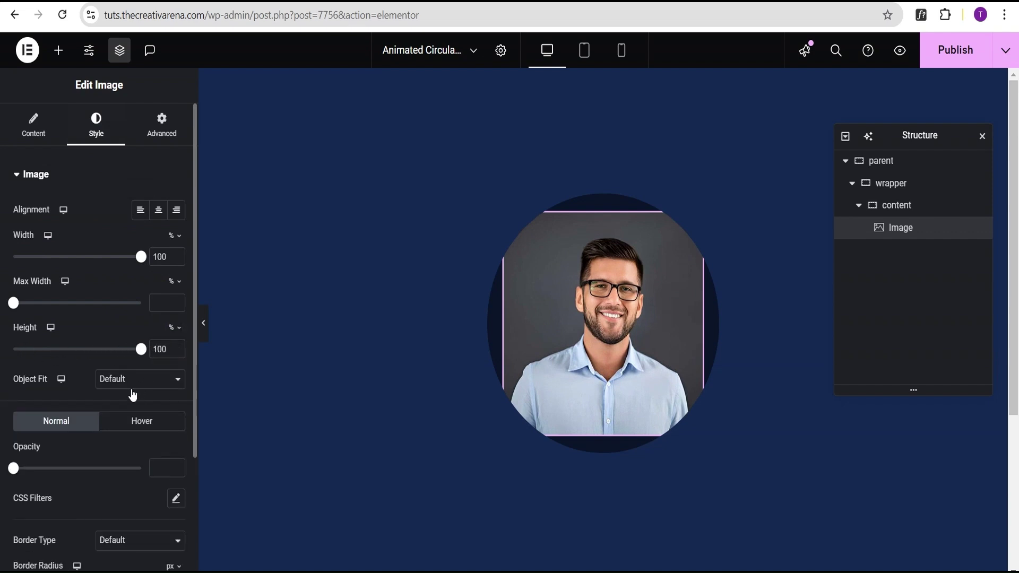
- Set the photo's Object Fit to Cover and its border radius to 50% on all corners
left_click(142, 382)
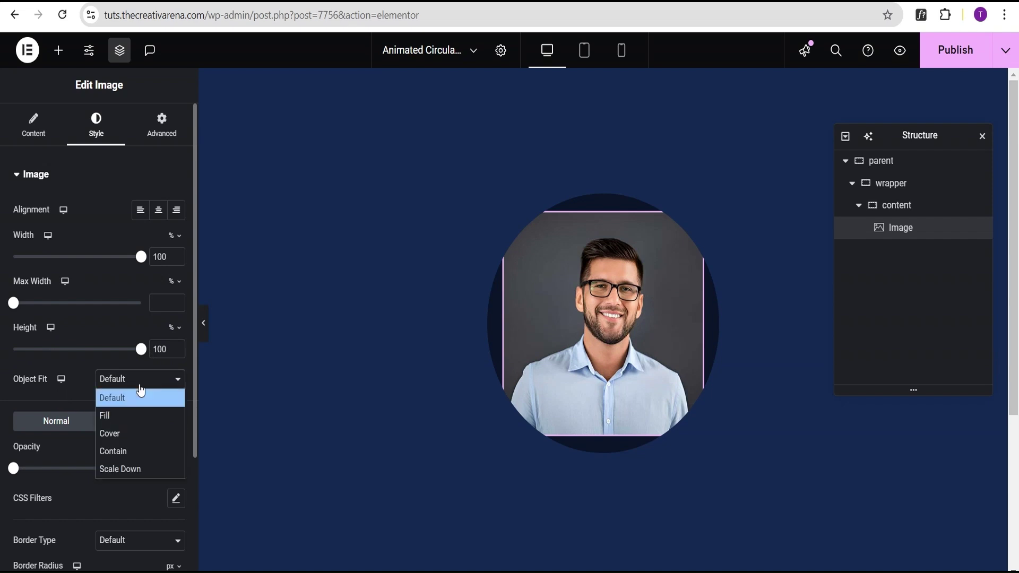
left_click(129, 431)
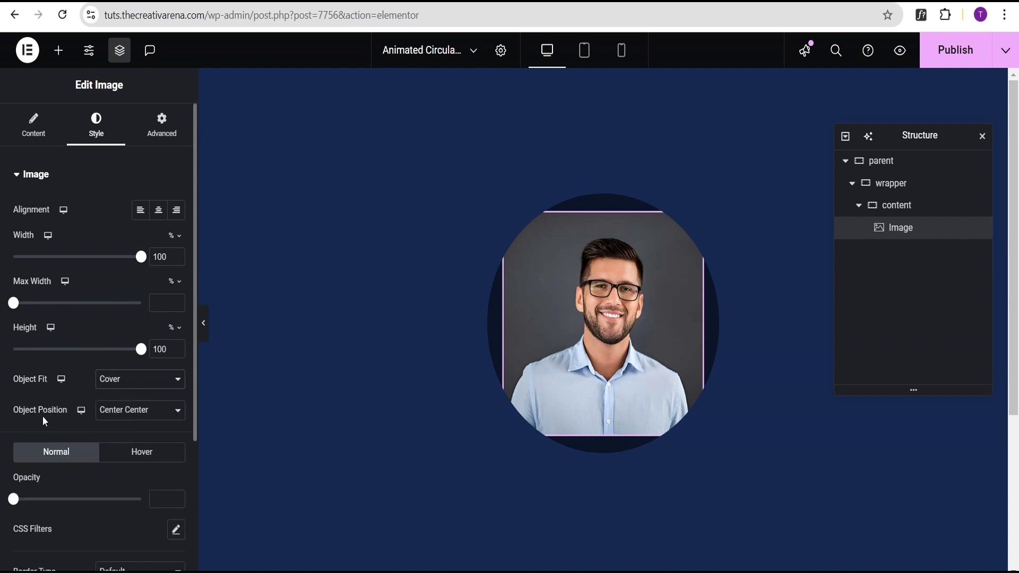
scroll(85, 397, "down", 3)
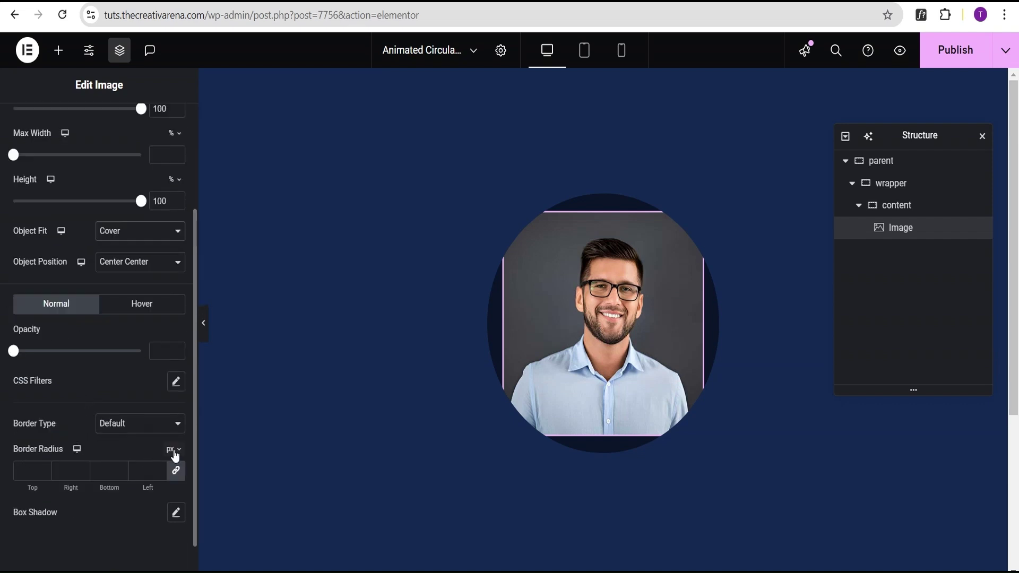
left_click(176, 453)
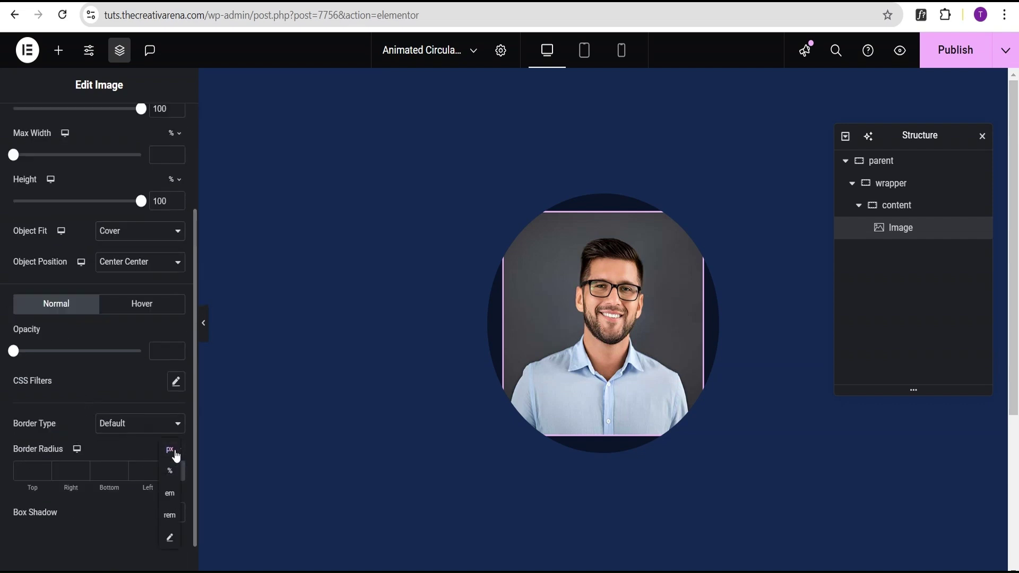
left_click(172, 471)
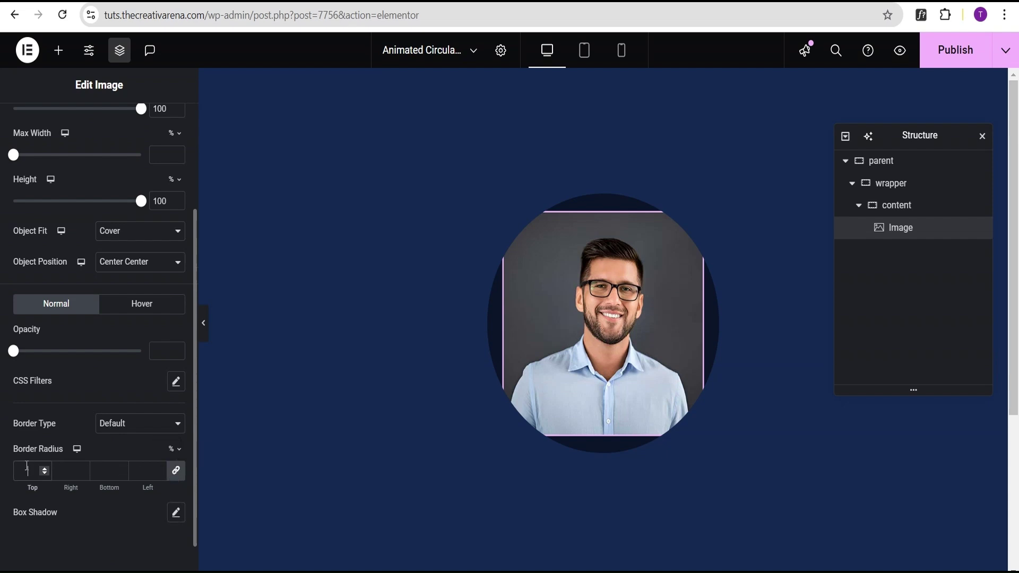
left_click(26, 466)
type("50")
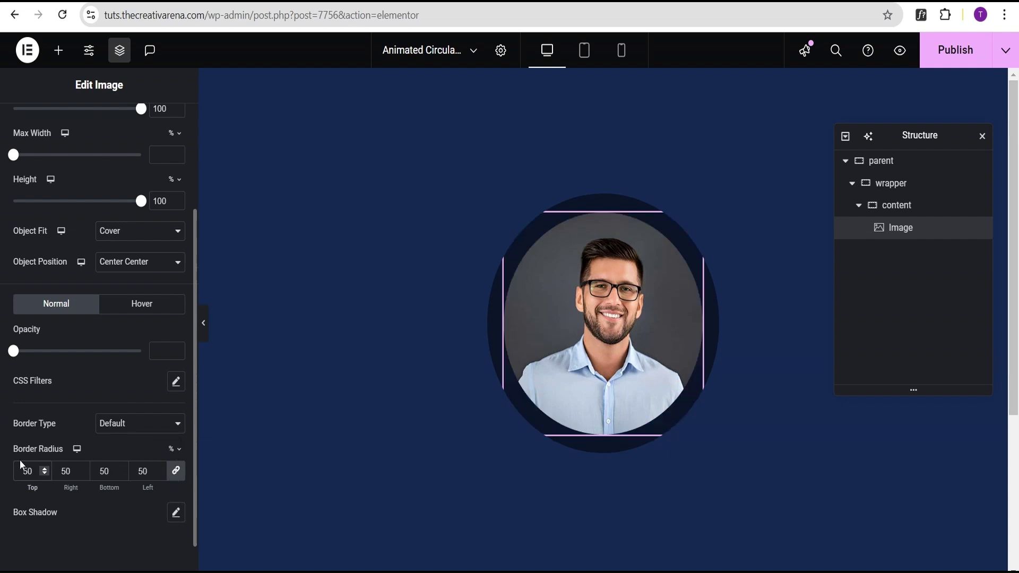
scroll(117, 471, "down", 1)
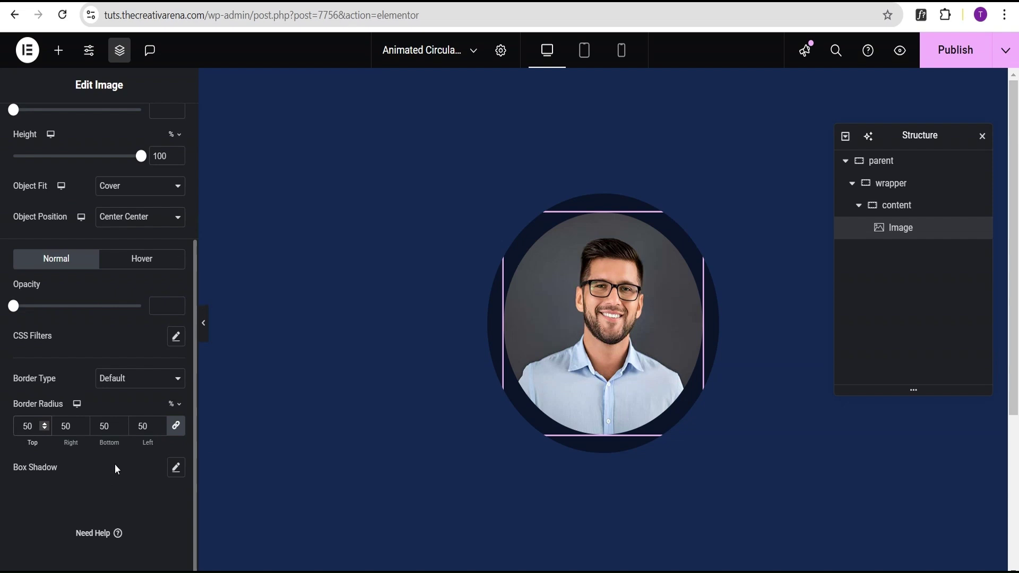
scroll(116, 466, "up", 3)
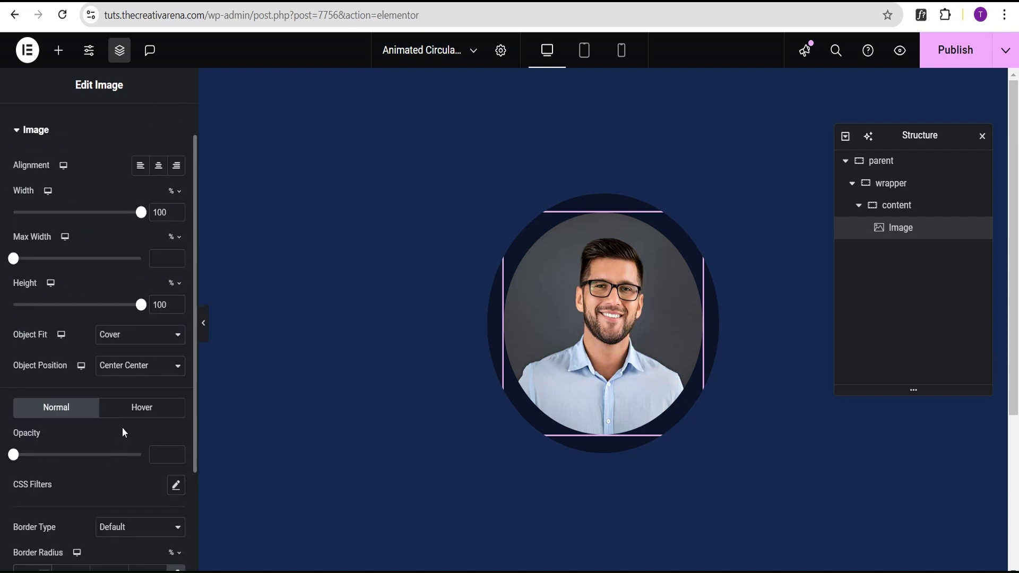
scroll(122, 433, "up", 1)
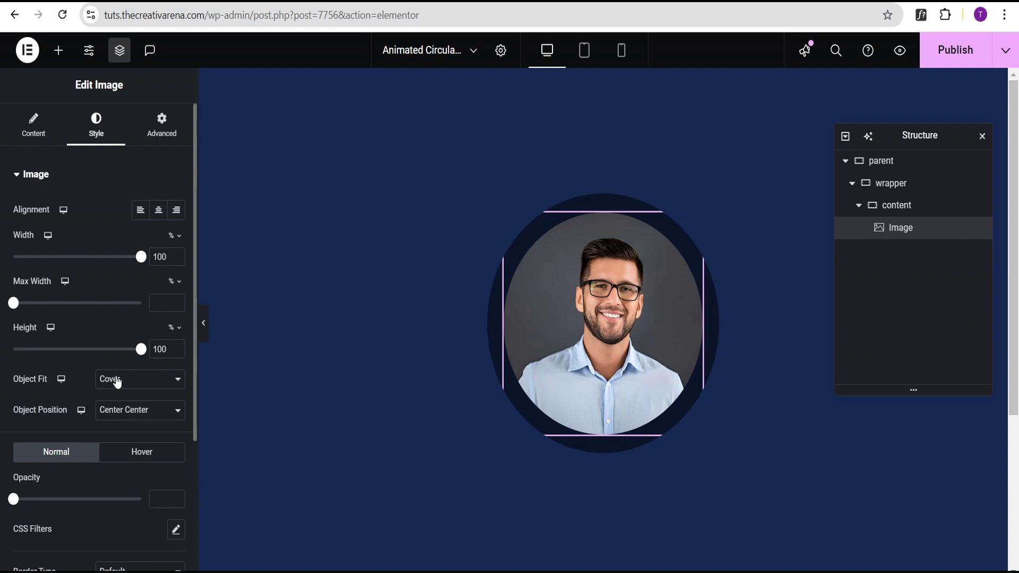
- Set the Image widget's Z-Index to 3 in Advanced and return to the widget list
left_click(162, 133)
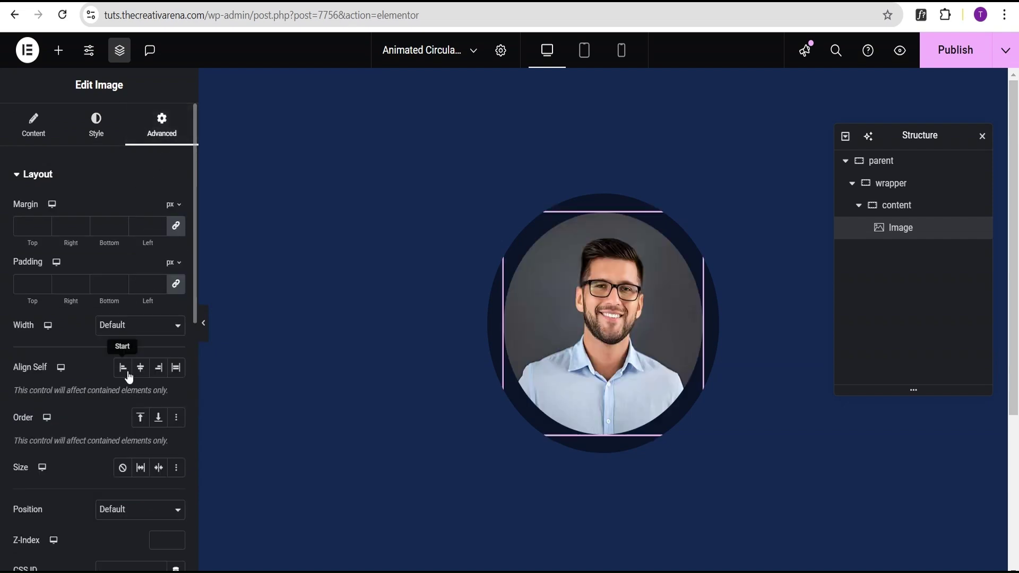
scroll(136, 432, "down", 3)
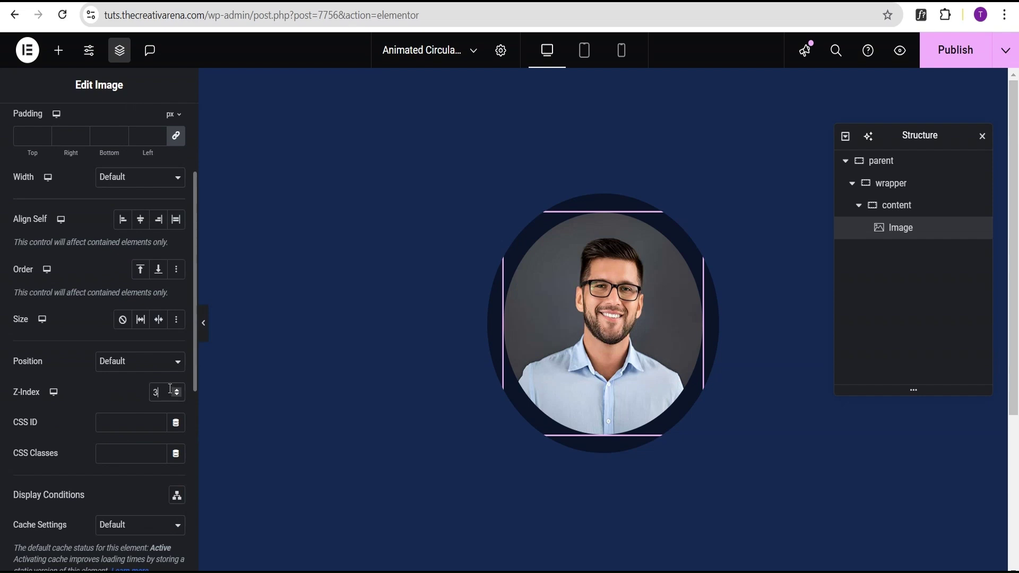
scroll(132, 399, "up", 3)
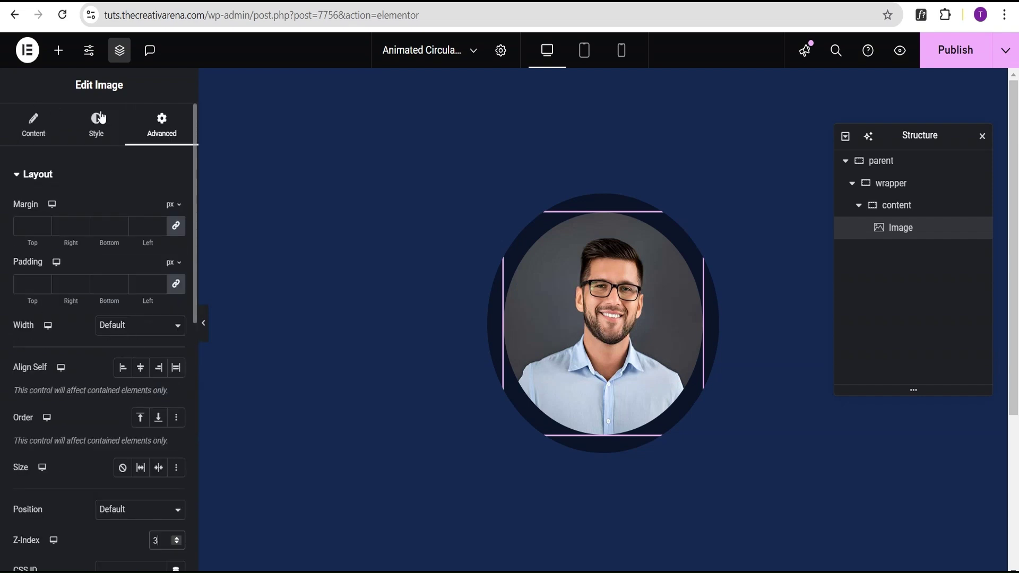
left_click(59, 53)
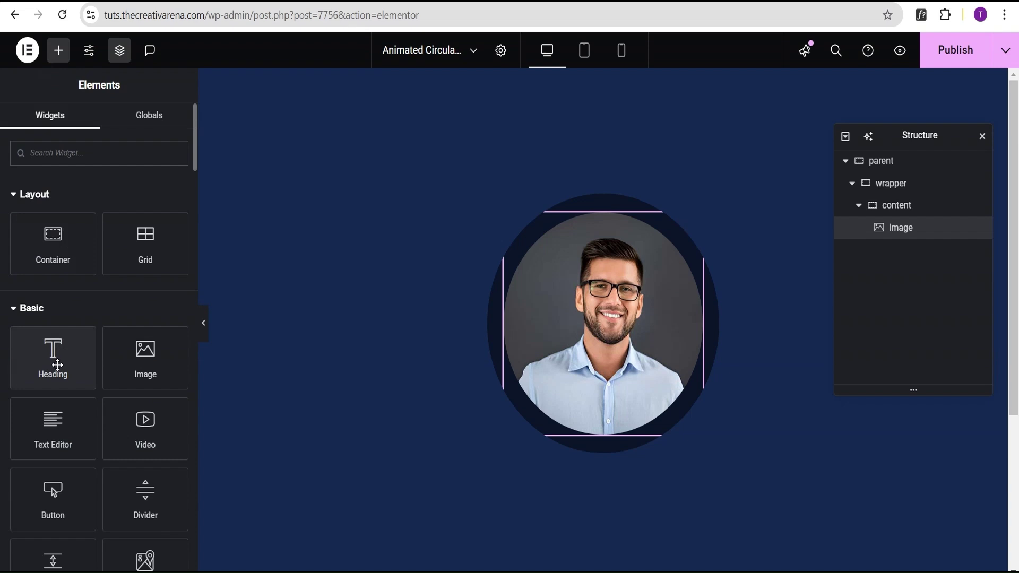
- Place a Heading below the image, hide the image, and retitle the heading 'John Doe'
left_click_drag(52, 364, 595, 417)
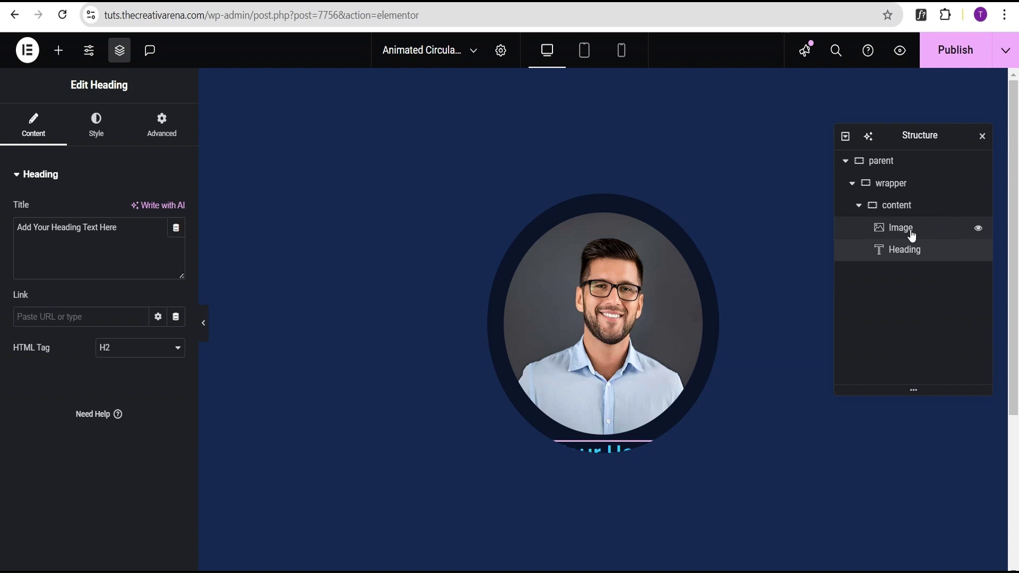
left_click(979, 231)
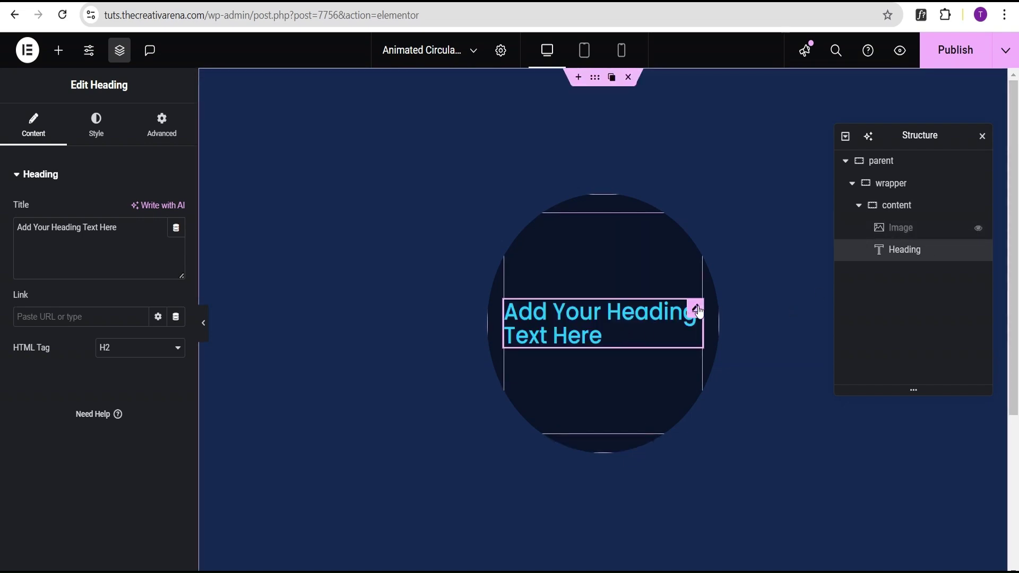
left_click_drag(131, 227, 3, 226)
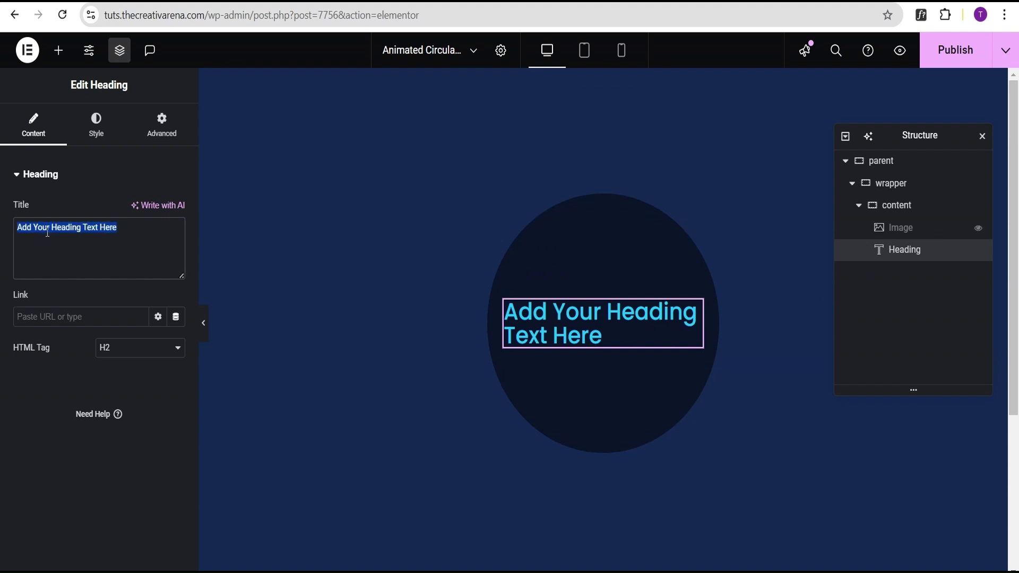
type("John Doe")
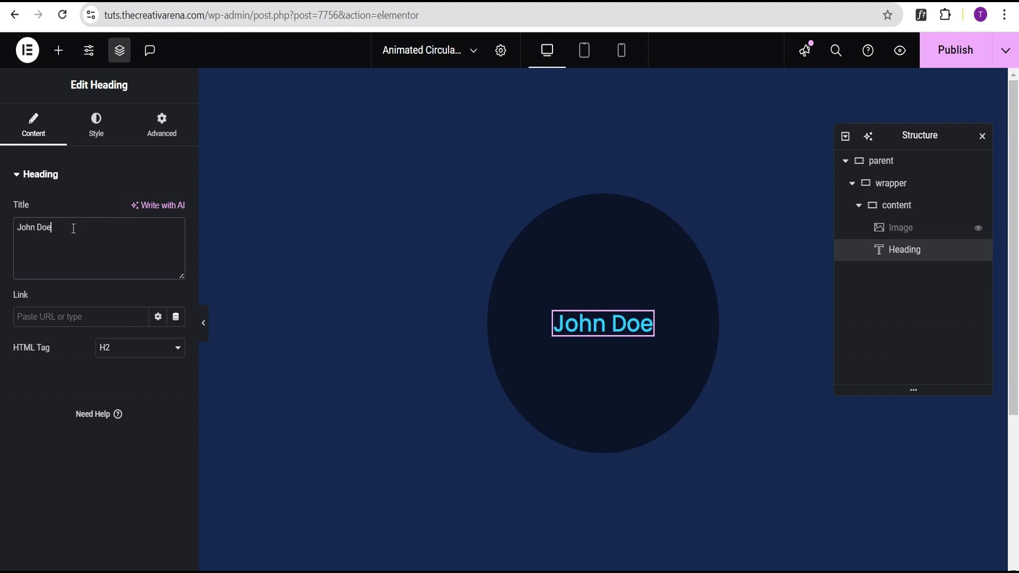
- Set the John Doe heading's text colour to white
left_click(100, 133)
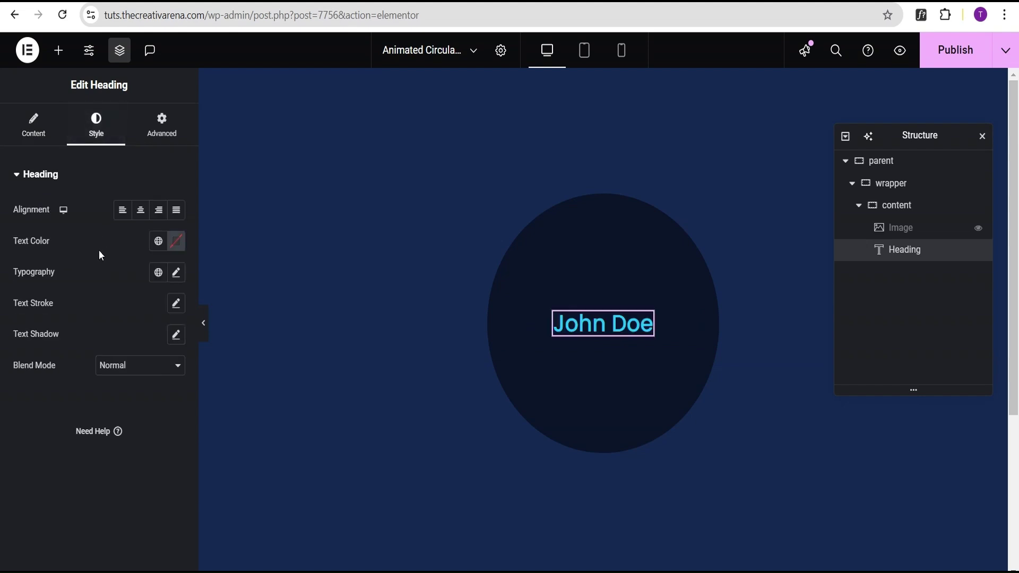
left_click(176, 241)
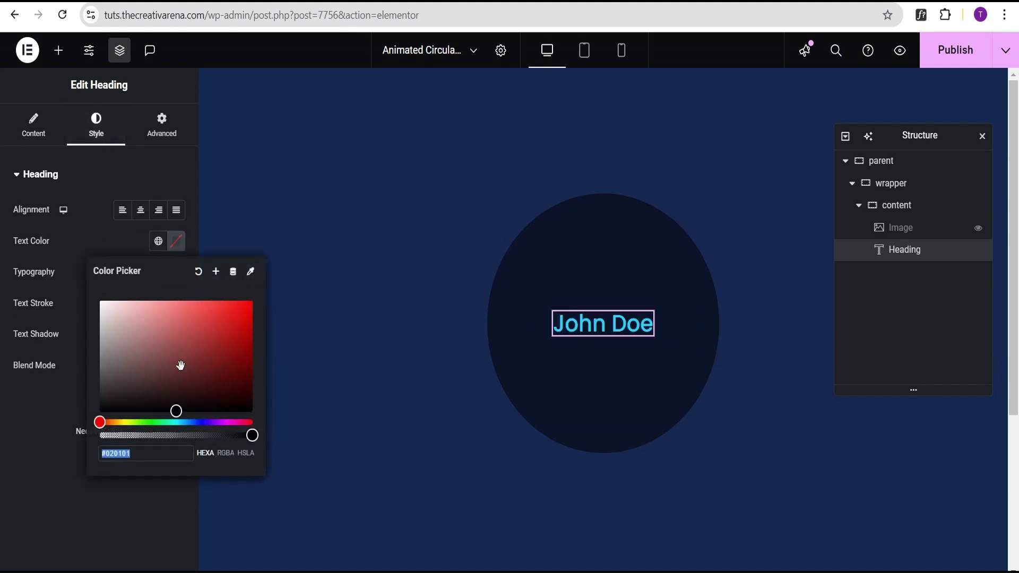
left_click_drag(180, 364, 75, 291)
left_click(72, 250)
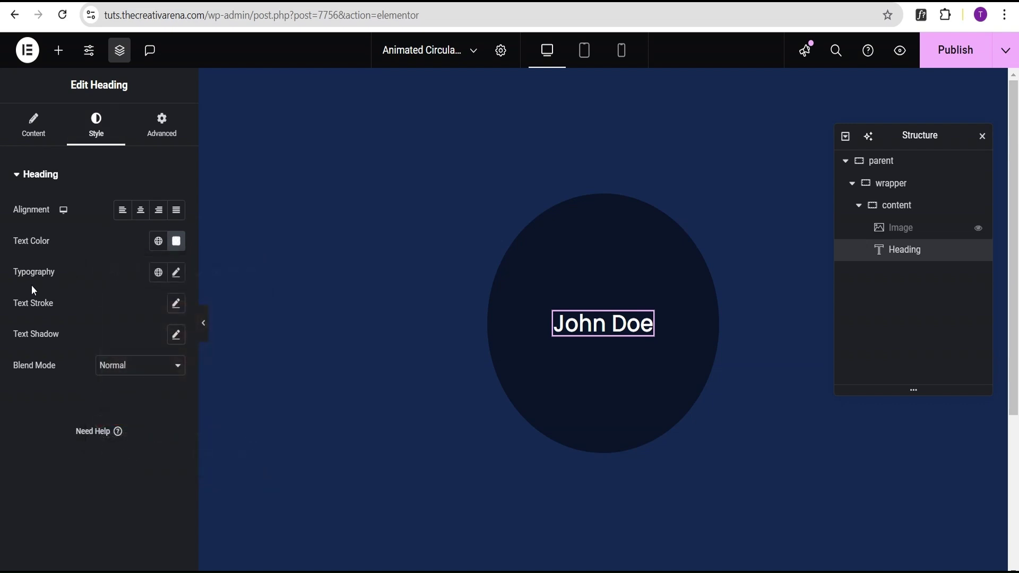
- Set the heading's typography font size to 2 em
left_click(177, 272)
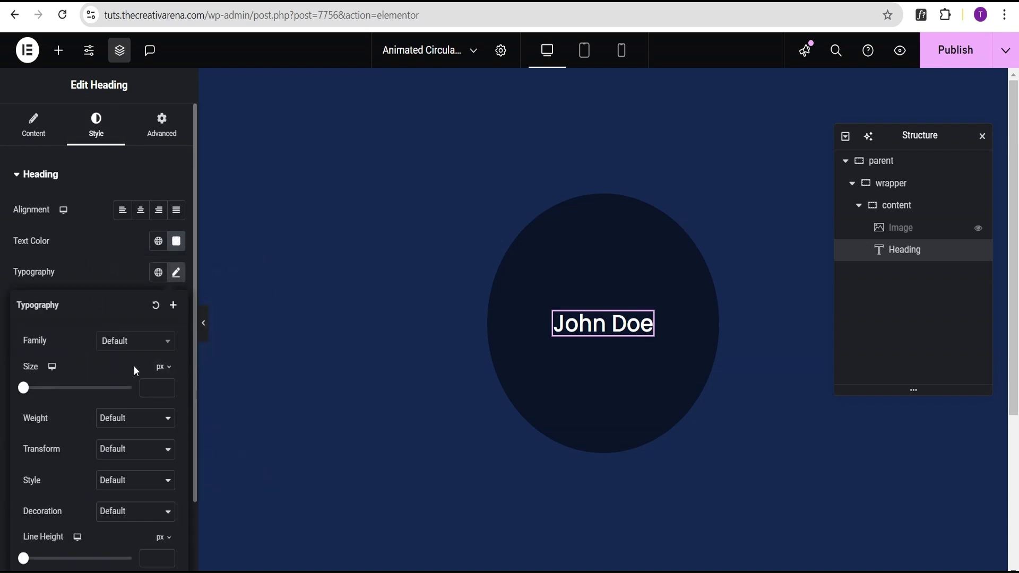
left_click(165, 371)
left_click(163, 393)
type("2")
left_click(121, 425)
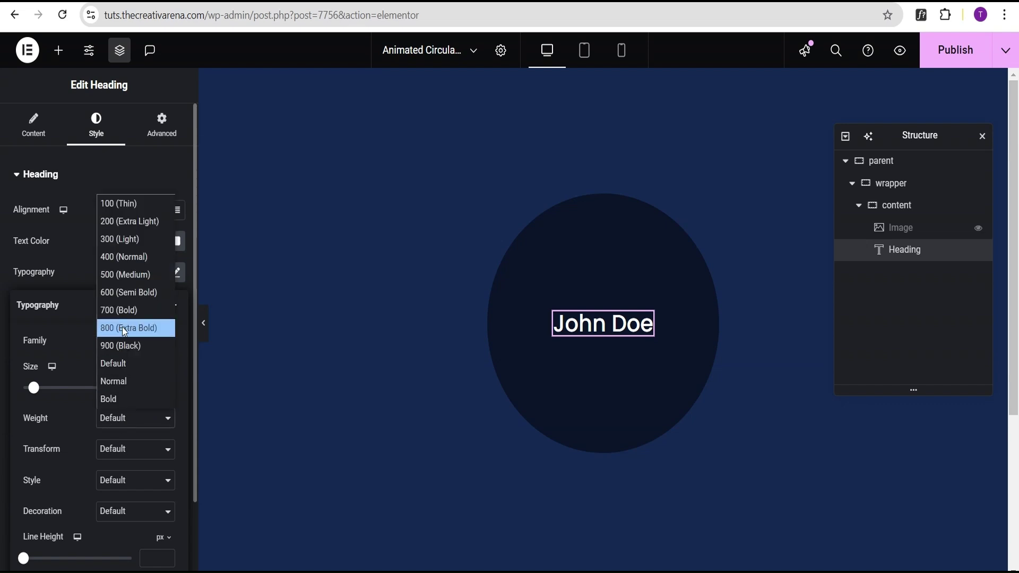
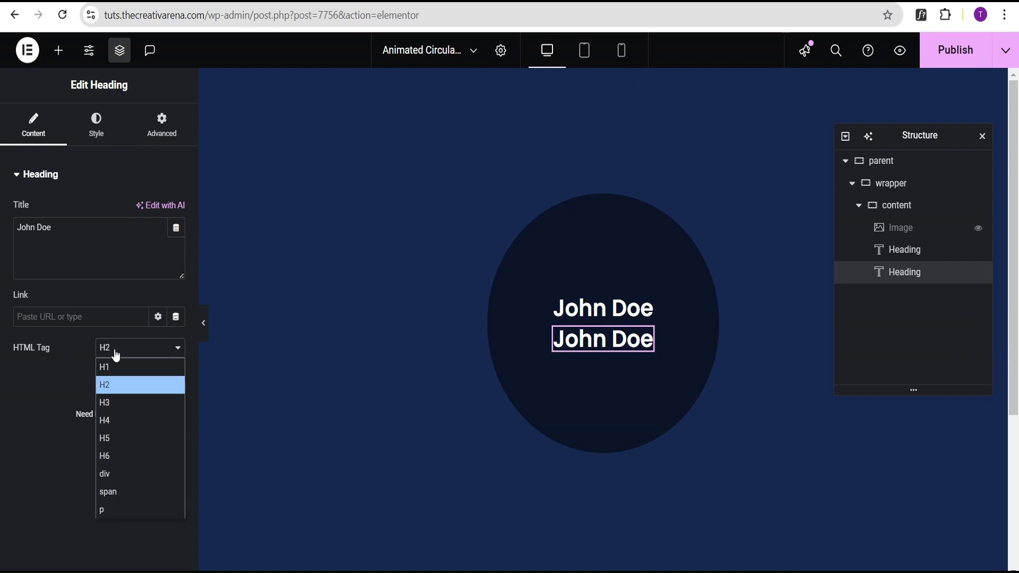
- Make the second heading an H3 with 1.2em size and 400 (Normal) weight
left_click(118, 403)
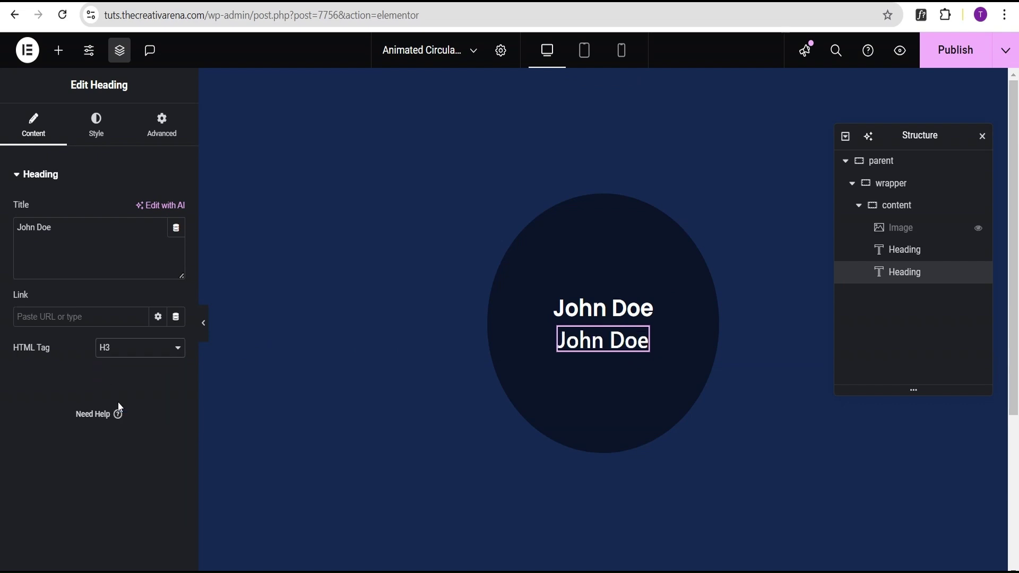
left_click(96, 134)
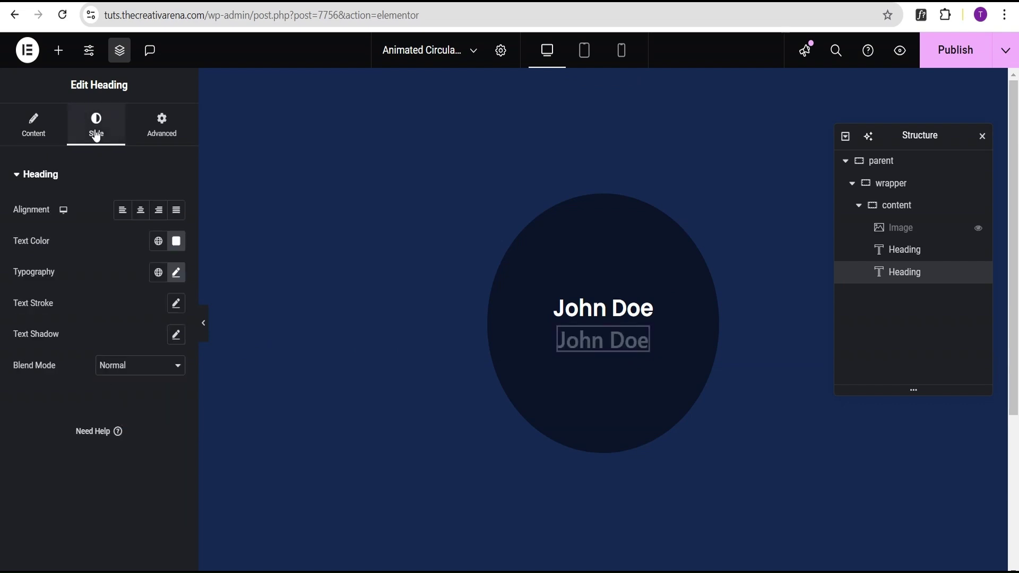
left_click(176, 273)
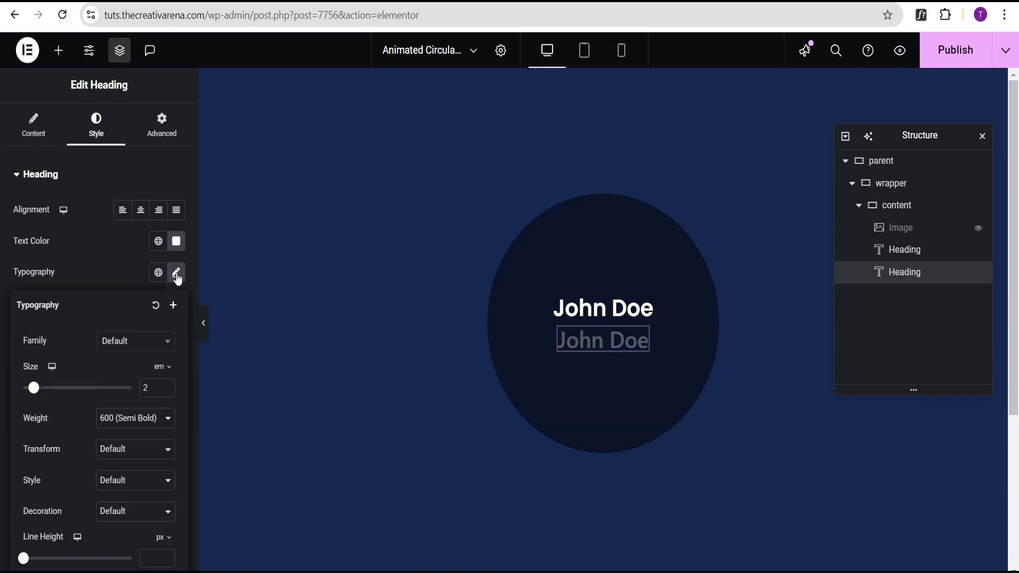
left_click(152, 387)
key("BackSpace")
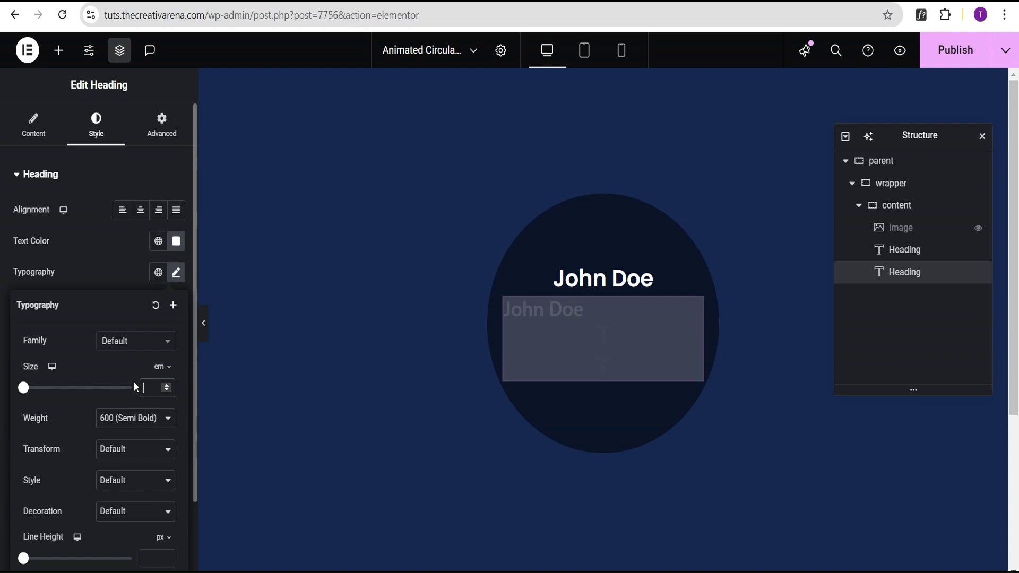
type("1.2")
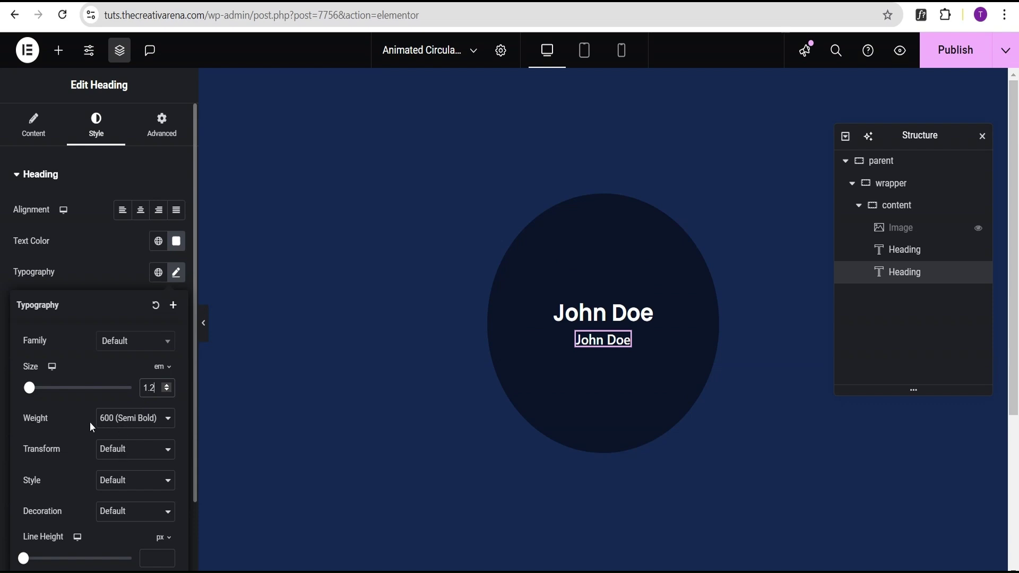
left_click(125, 424)
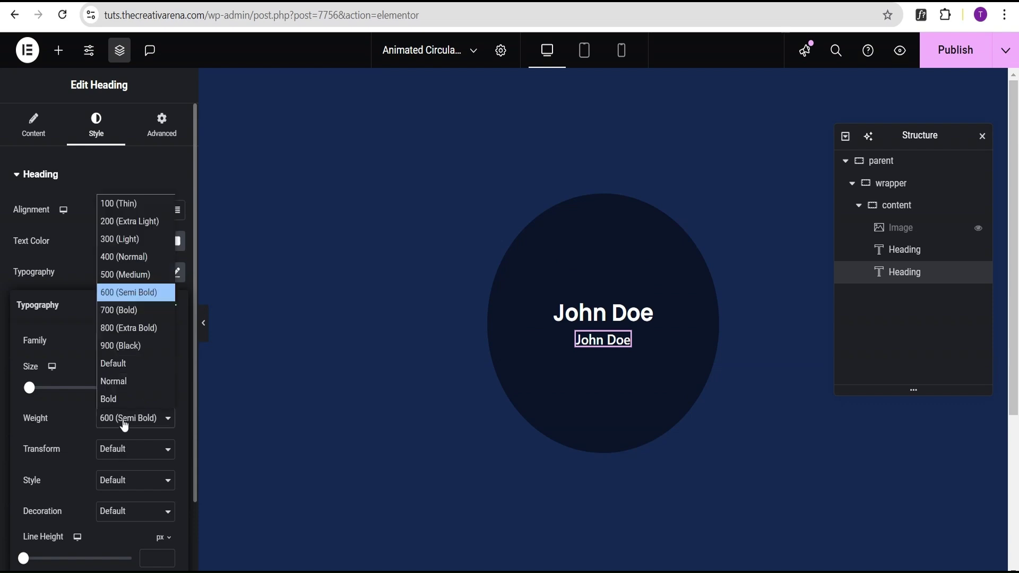
left_click(126, 257)
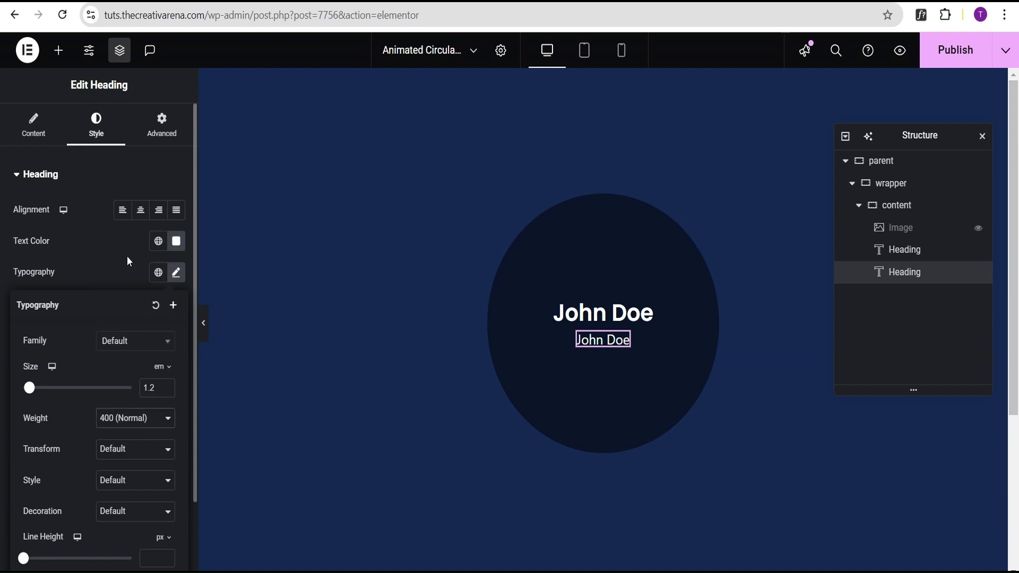
left_click(81, 230)
- Change the heading's title text from John Doe to 'Web Developer'
left_click(33, 124)
left_click(62, 228)
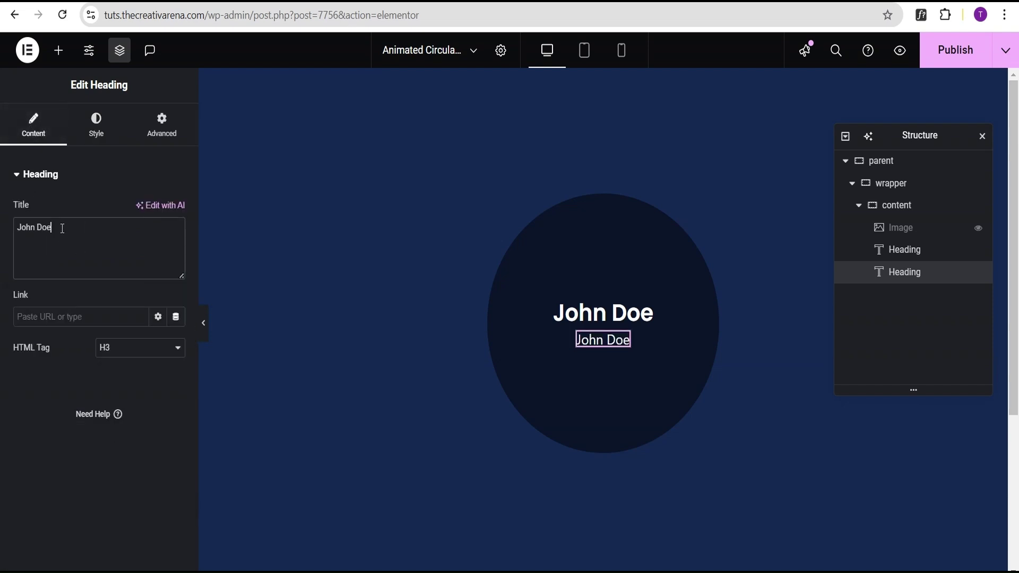
triple_click(43, 231)
type("We")
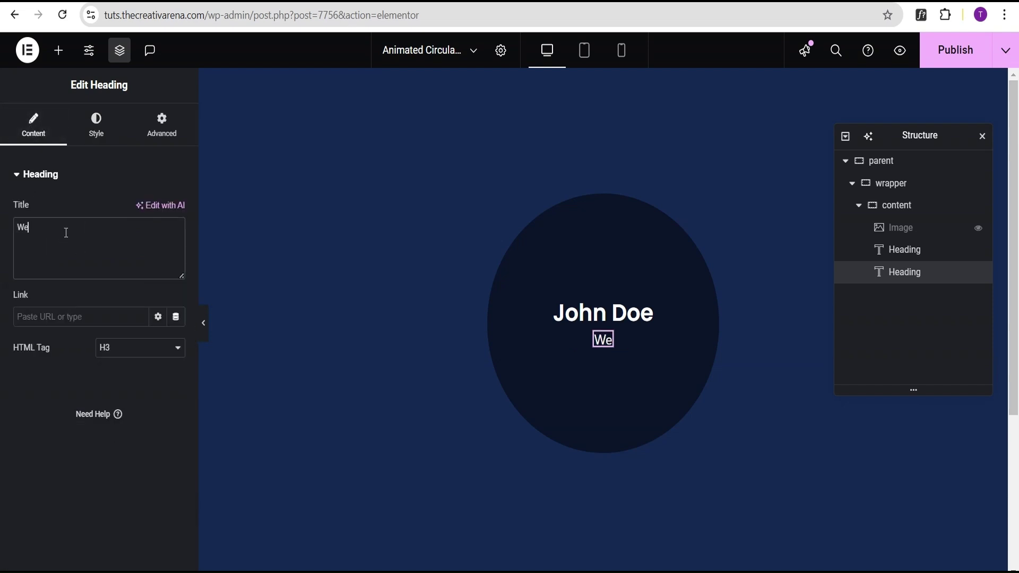
type("b Developer")
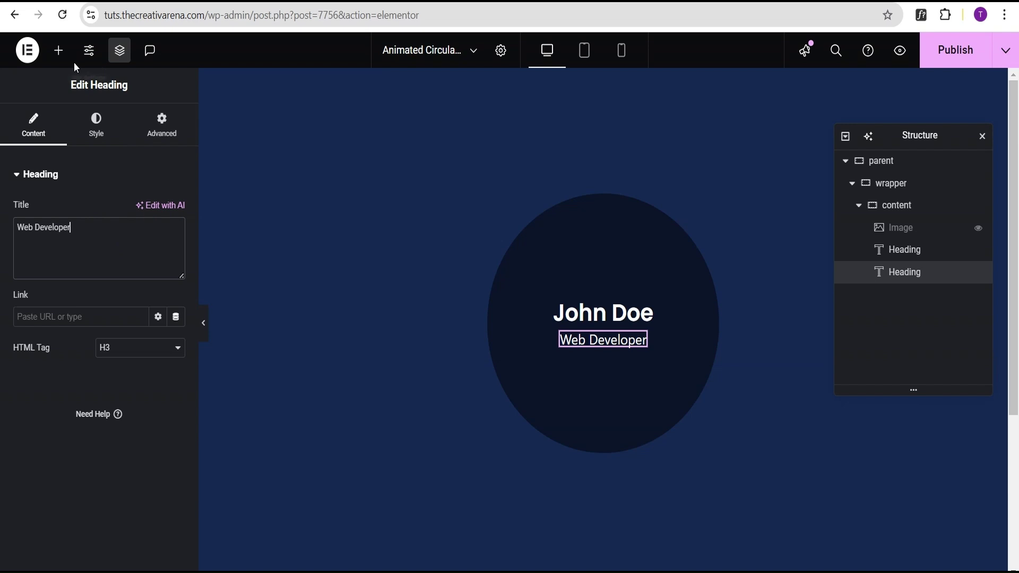
left_click(58, 50)
scroll(55, 318, "down", 1)
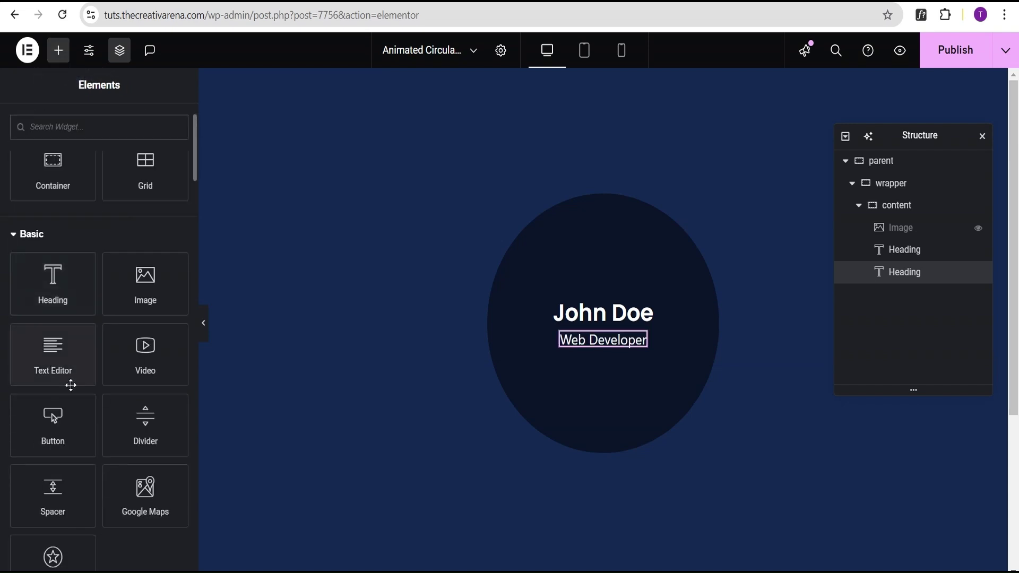
- Add a button beneath the subtitle labelled 'Contact Me'
left_click(55, 434)
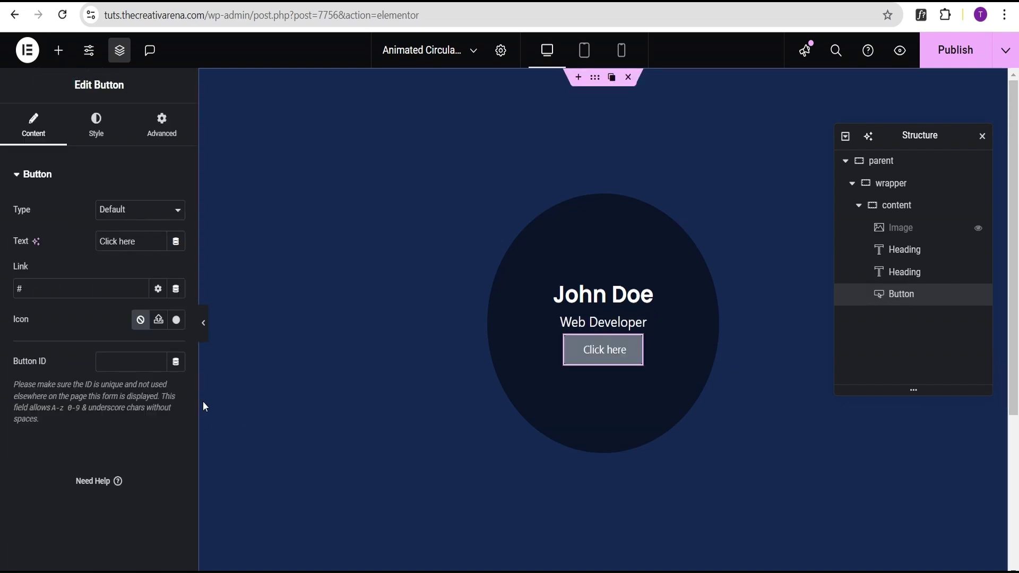
left_click_drag(123, 239, 106, 239)
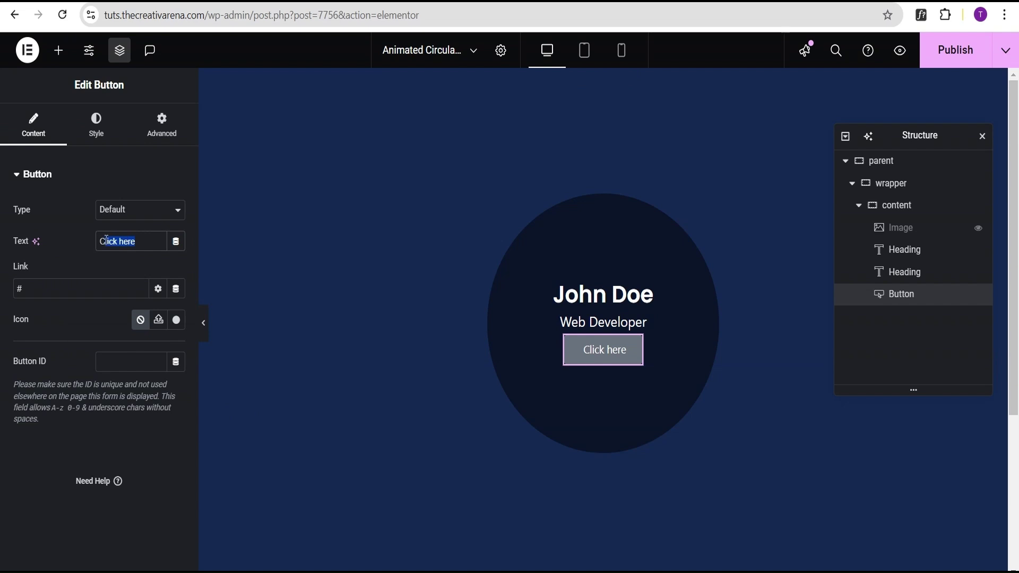
type("ontac")
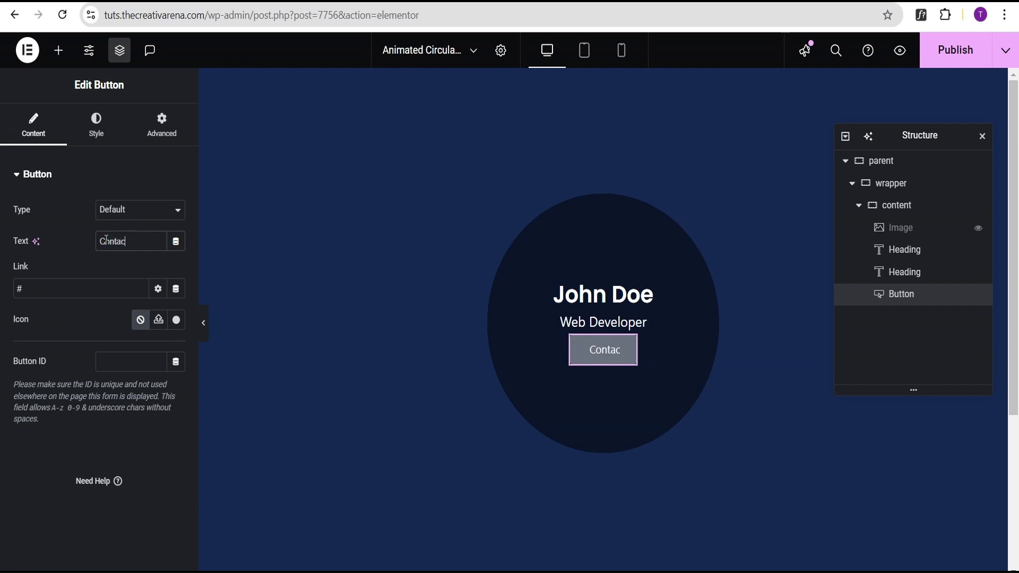
type("t Me")
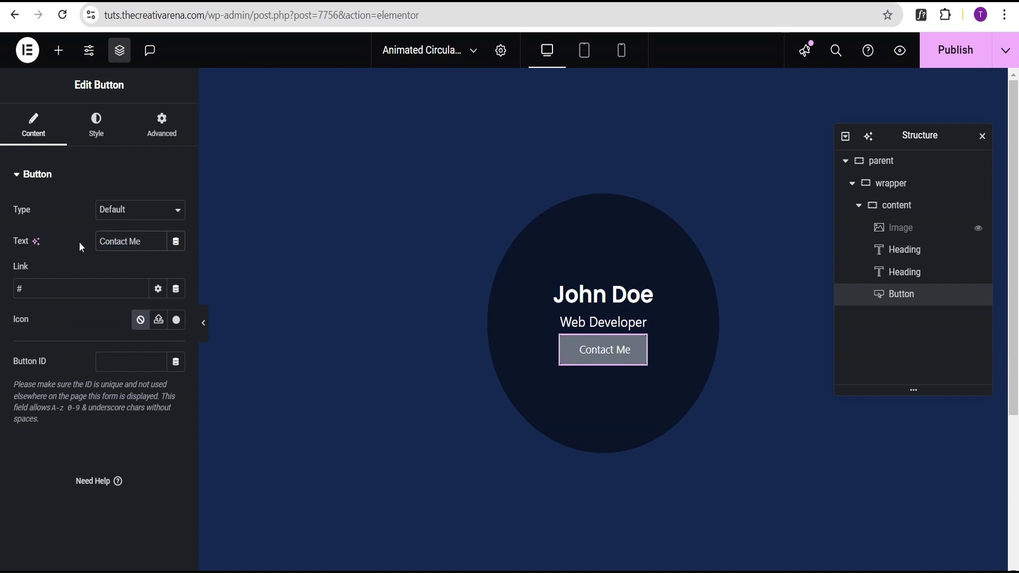
- Set the button's typography letter spacing to 1
left_click(102, 137)
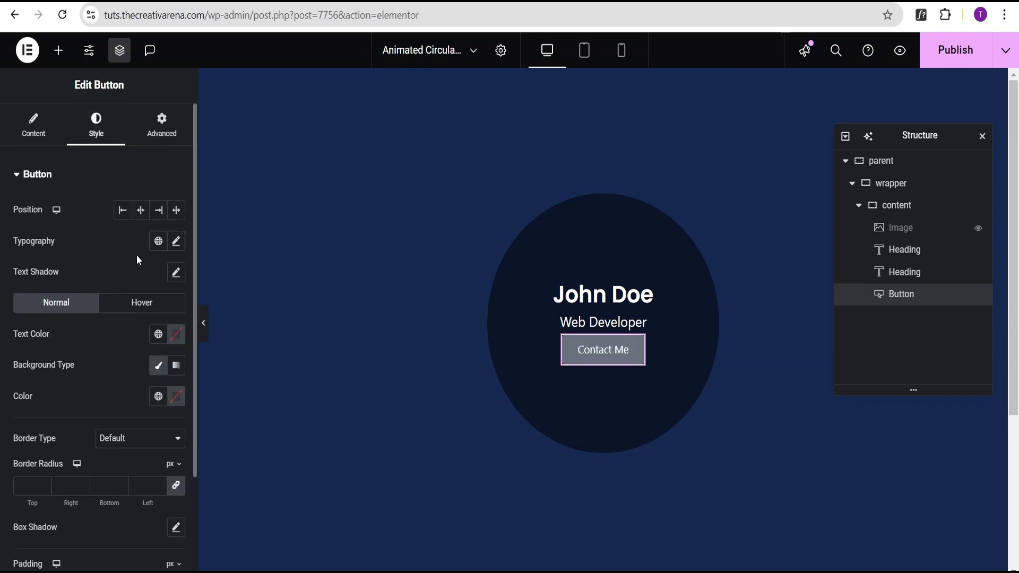
left_click(176, 241)
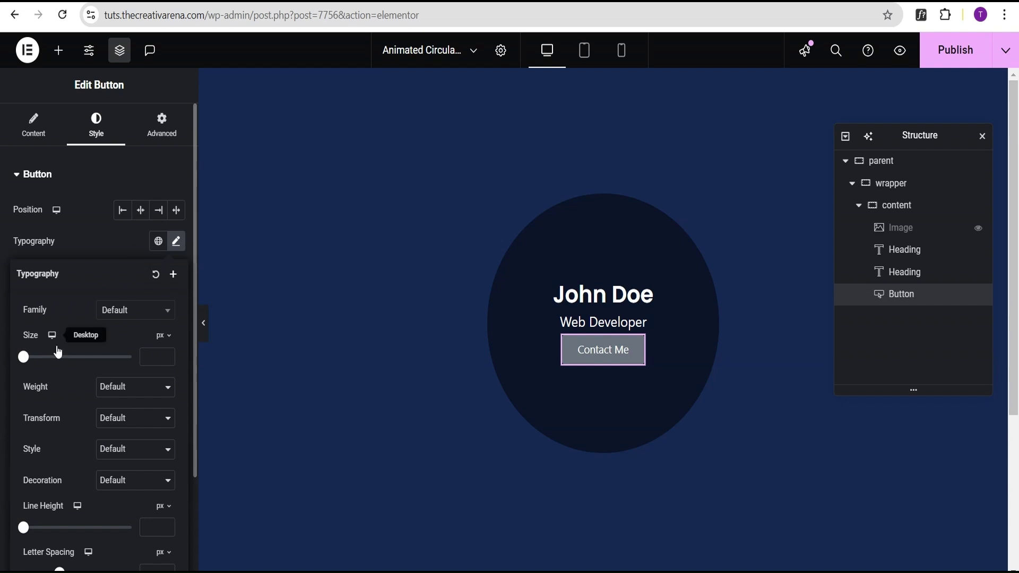
scroll(148, 375, "down", 2)
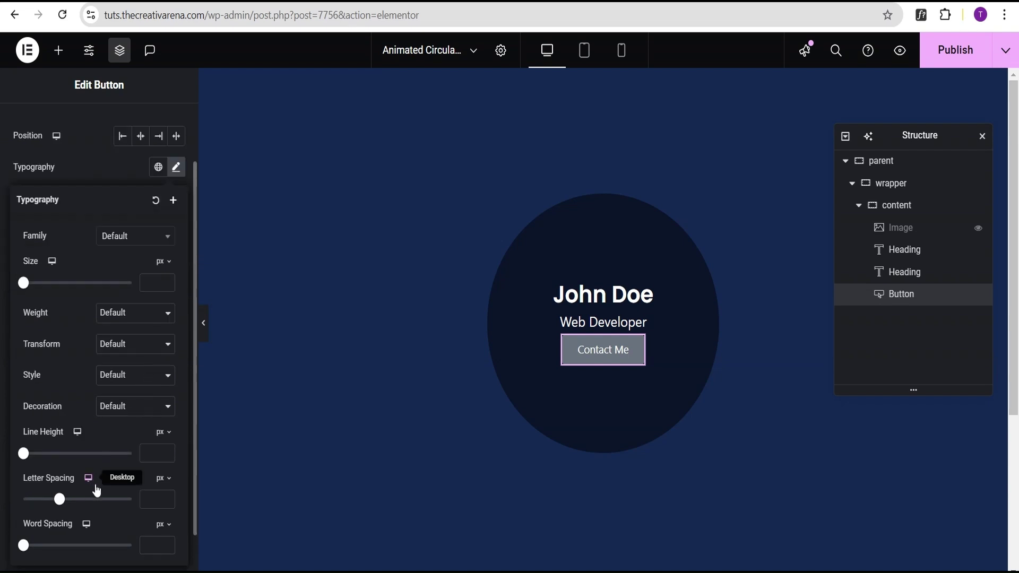
left_click(150, 497)
type("1")
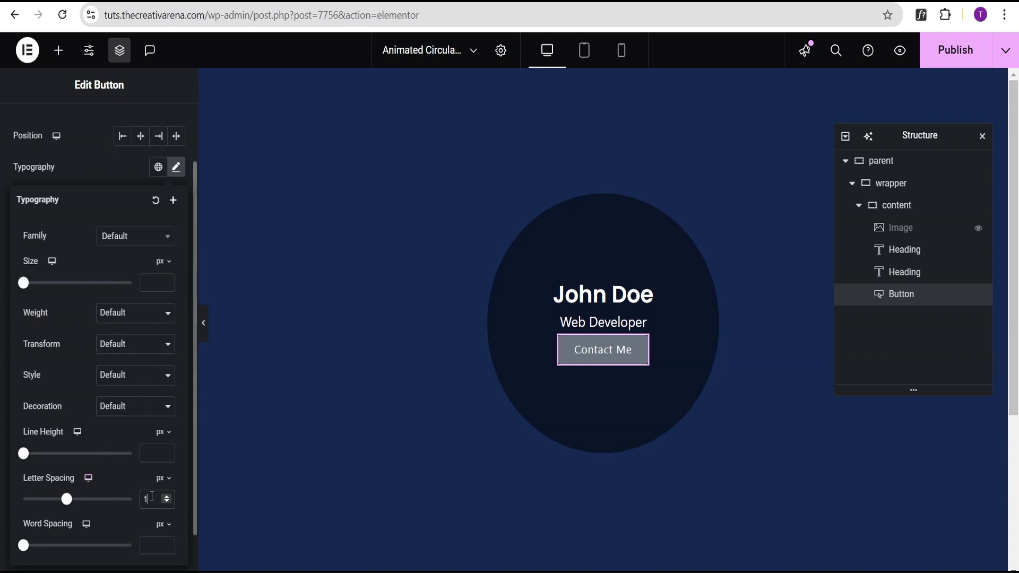
left_click(94, 181)
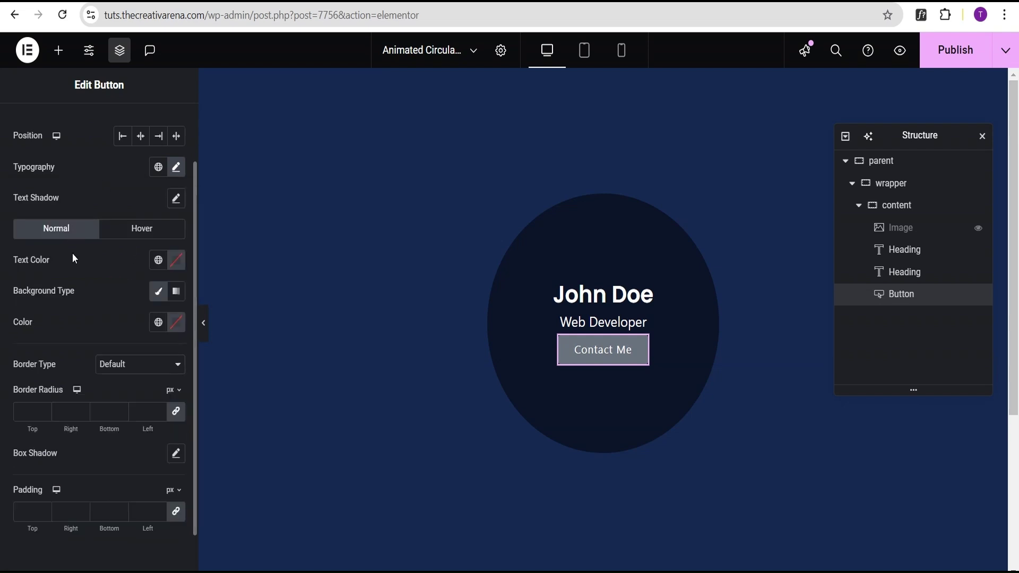
- Give the button a white background and pure black #000000 text
left_click(176, 260)
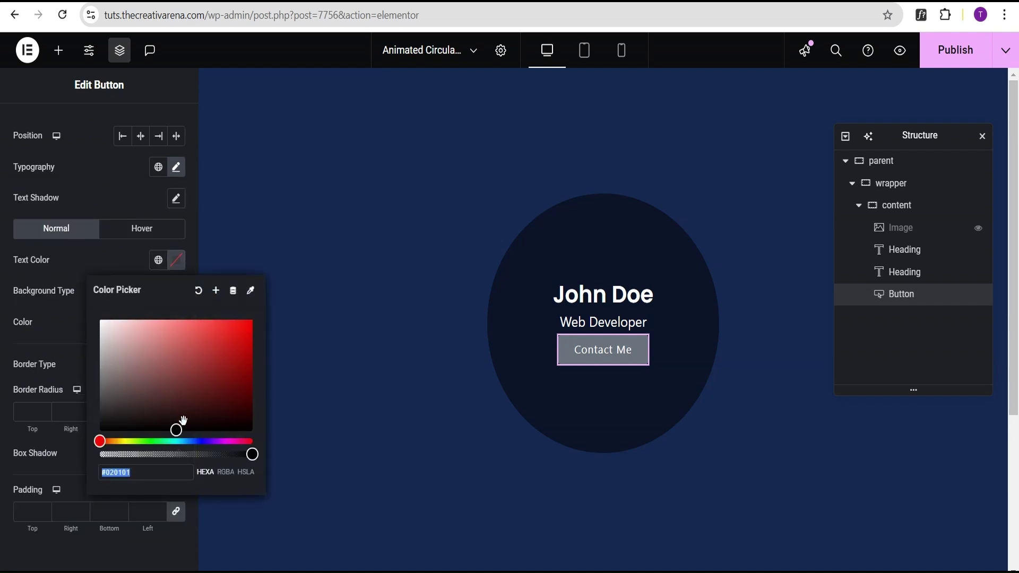
left_click_drag(178, 425, 176, 448)
left_click(84, 348)
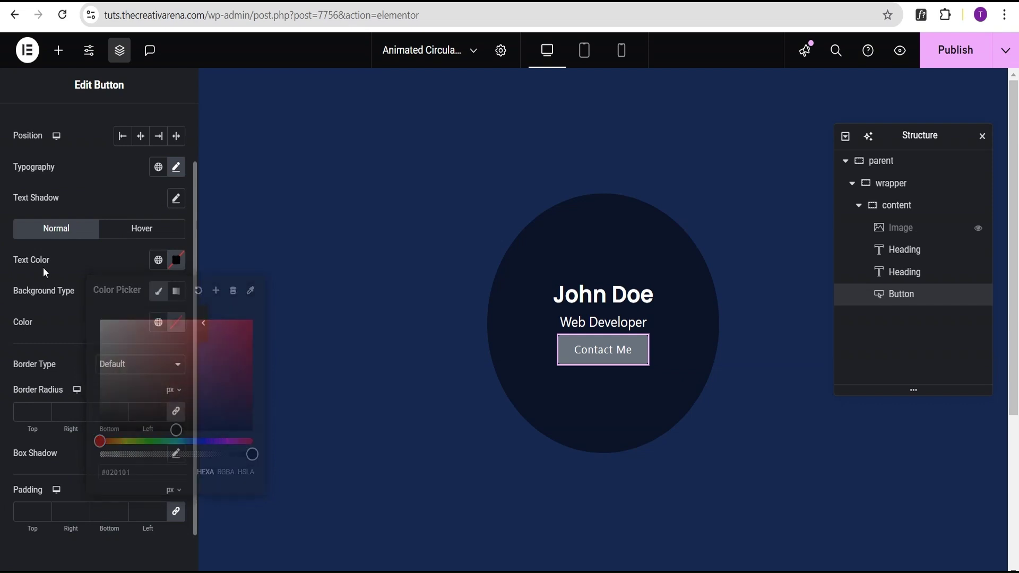
left_click(175, 330)
left_click_drag(179, 433, 90, 360)
left_click(88, 312)
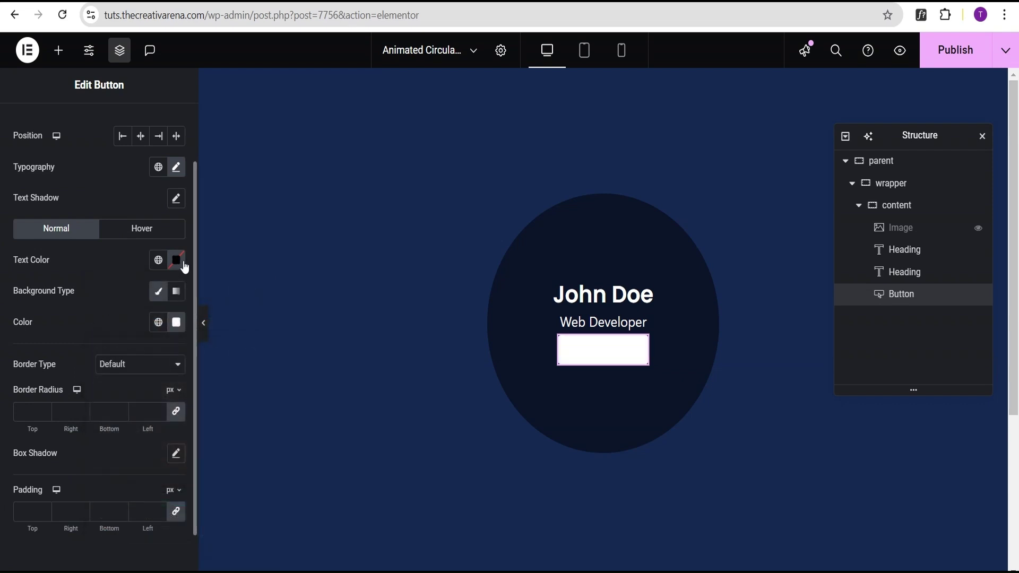
left_click(176, 260)
left_click_drag(181, 429, 175, 435)
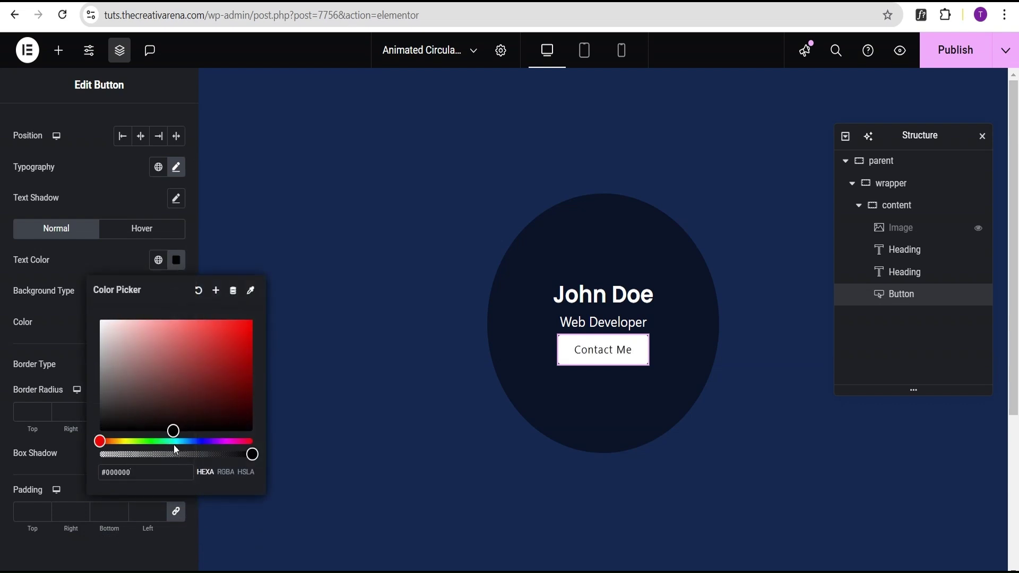
left_click(88, 253)
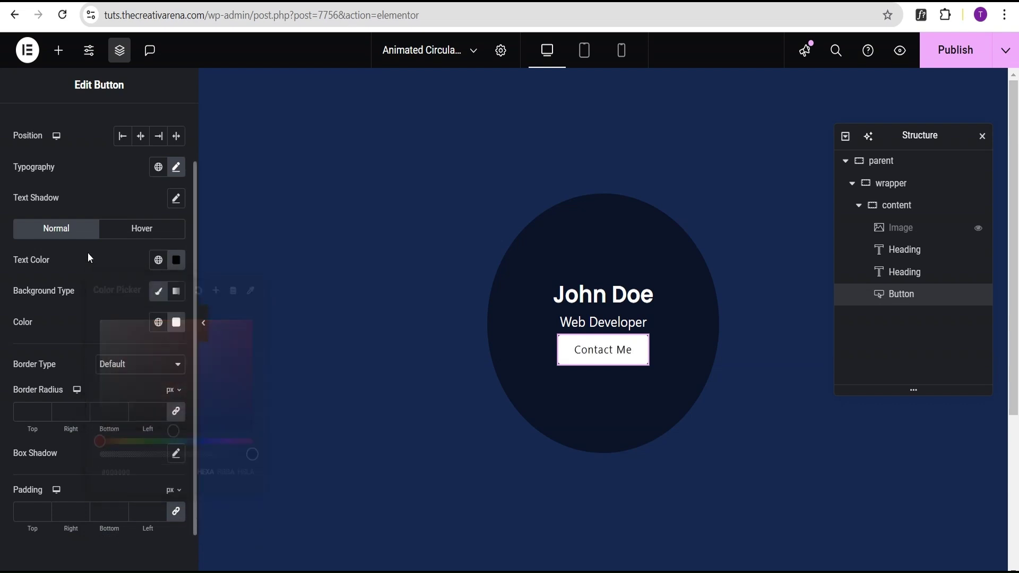
- Round the button corners to 30 px and set the Grow hover animation
left_click(29, 412)
type("30")
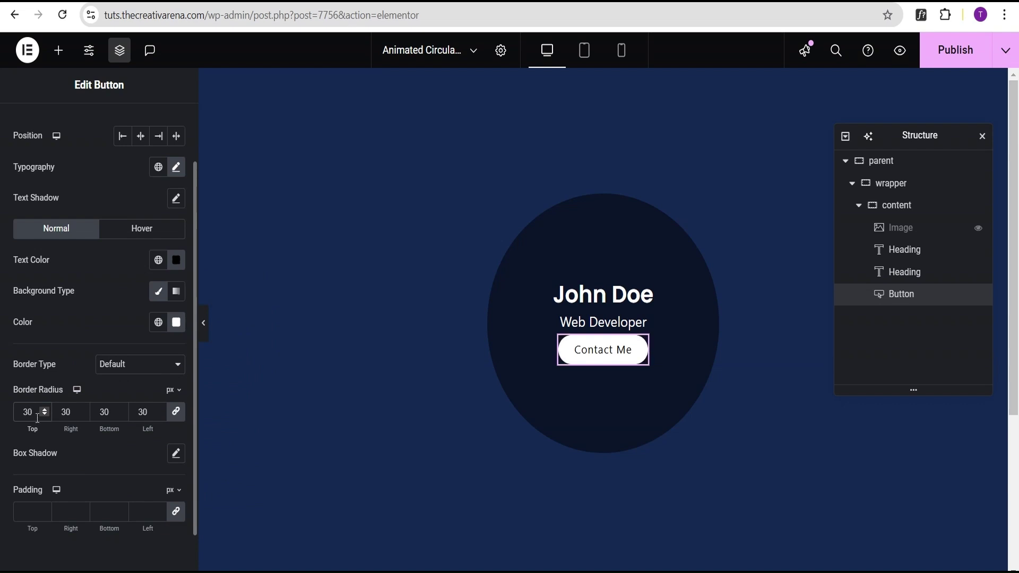
left_click(135, 229)
scroll(116, 348, "down", 1)
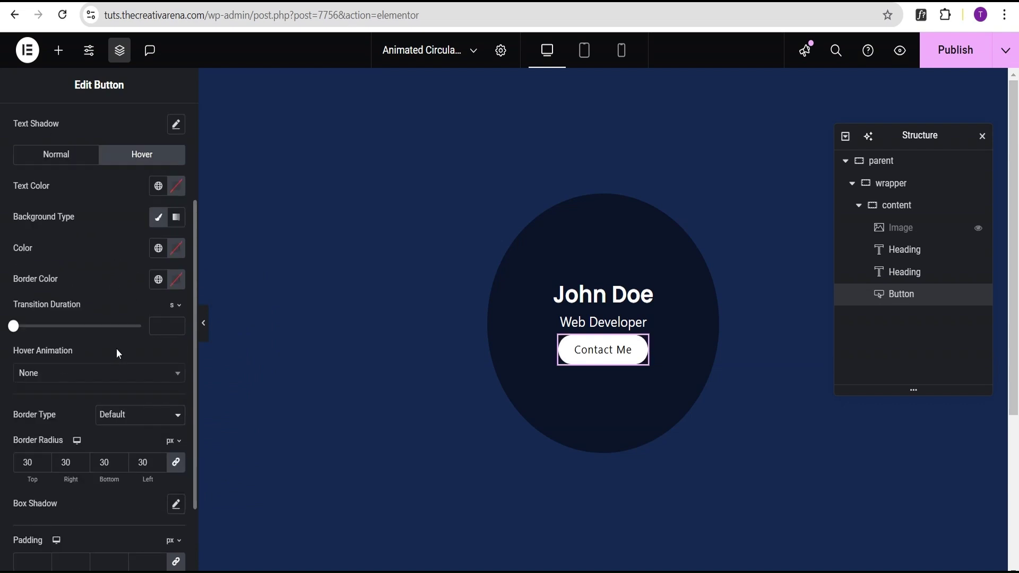
left_click(37, 375)
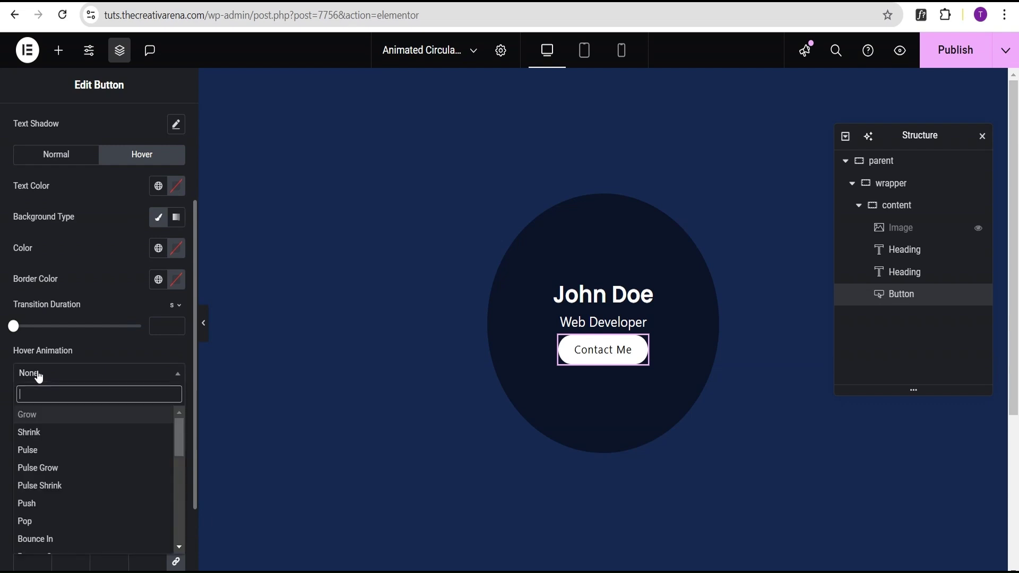
left_click(39, 424)
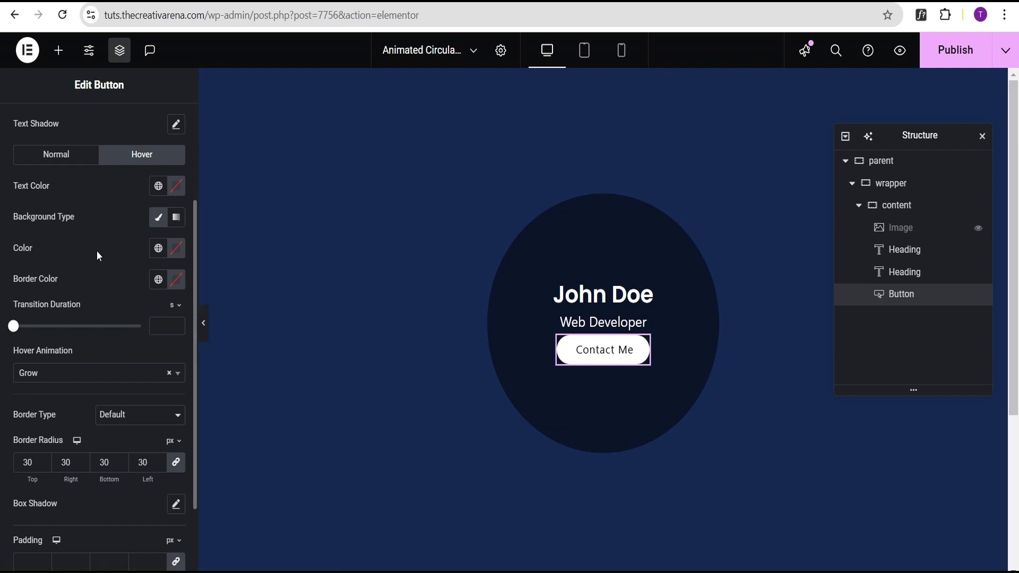
scroll(106, 244, "up", 3)
left_click(163, 133)
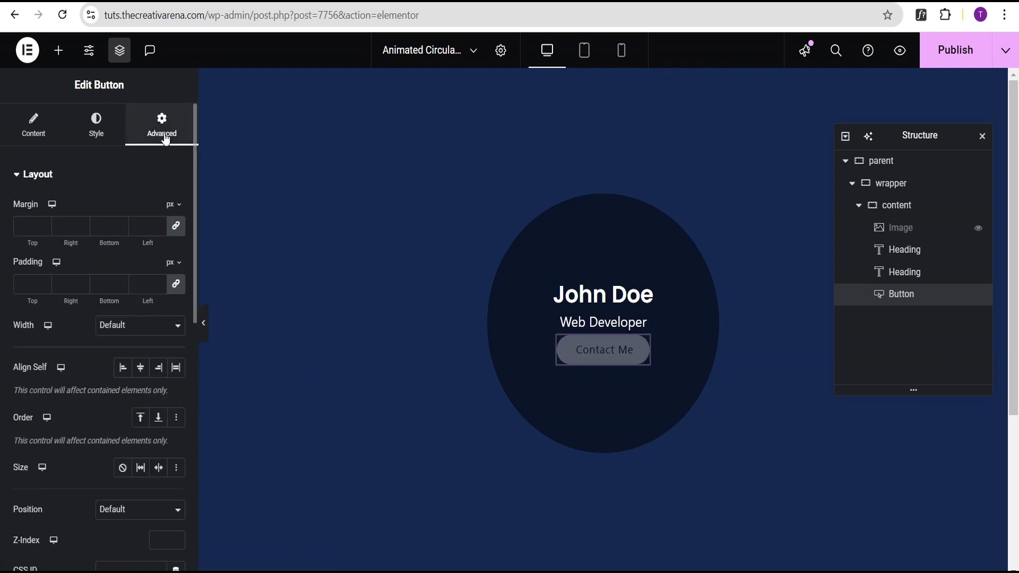
- Set linked margins on the button for a 10 px top margin, and unhide the portrait image
left_click(177, 228)
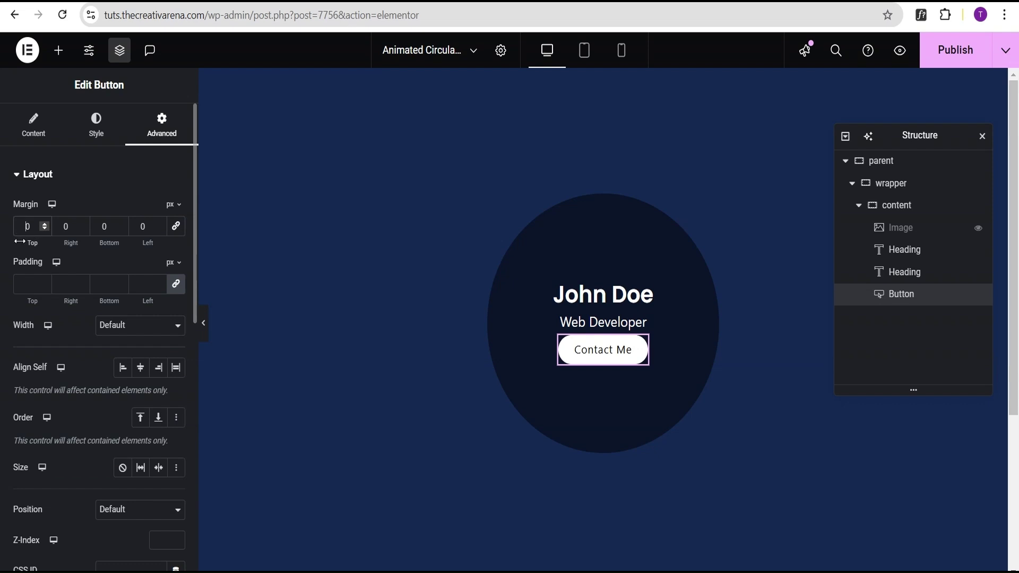
type("1")
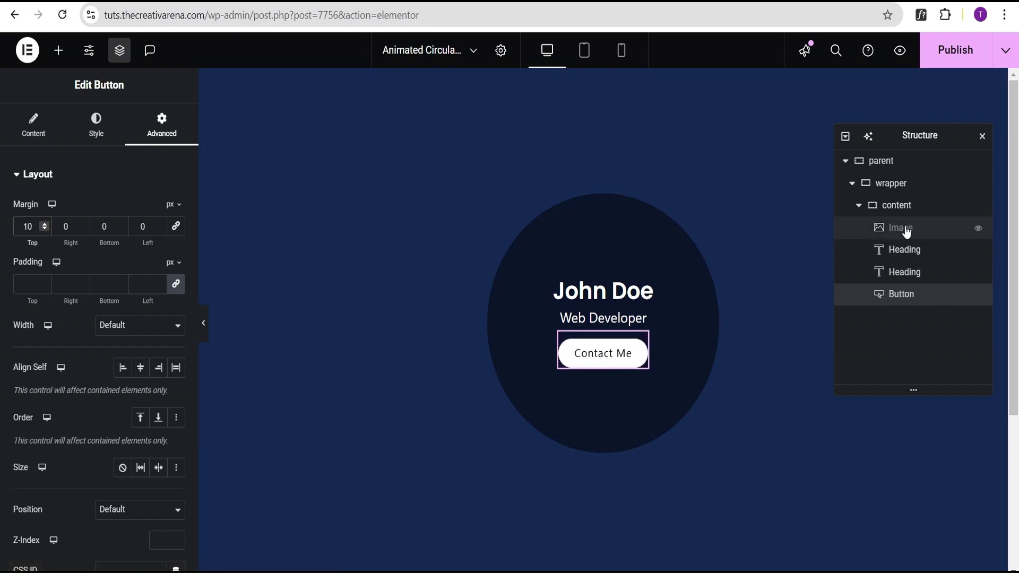
left_click(979, 230)
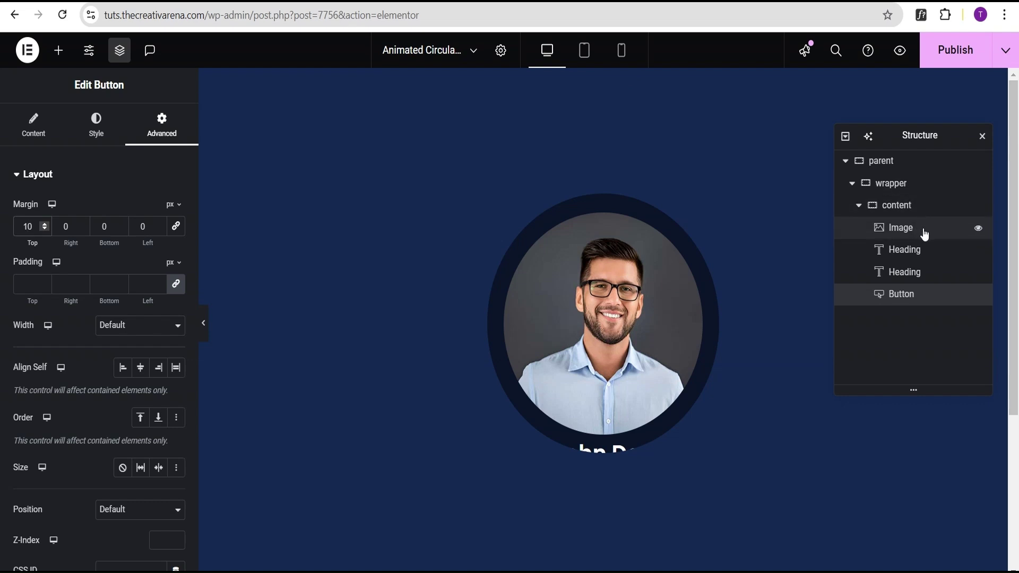
- Assign the CSS class 'wrapper' to the wrapper container in its Advanced settings
left_click(913, 192)
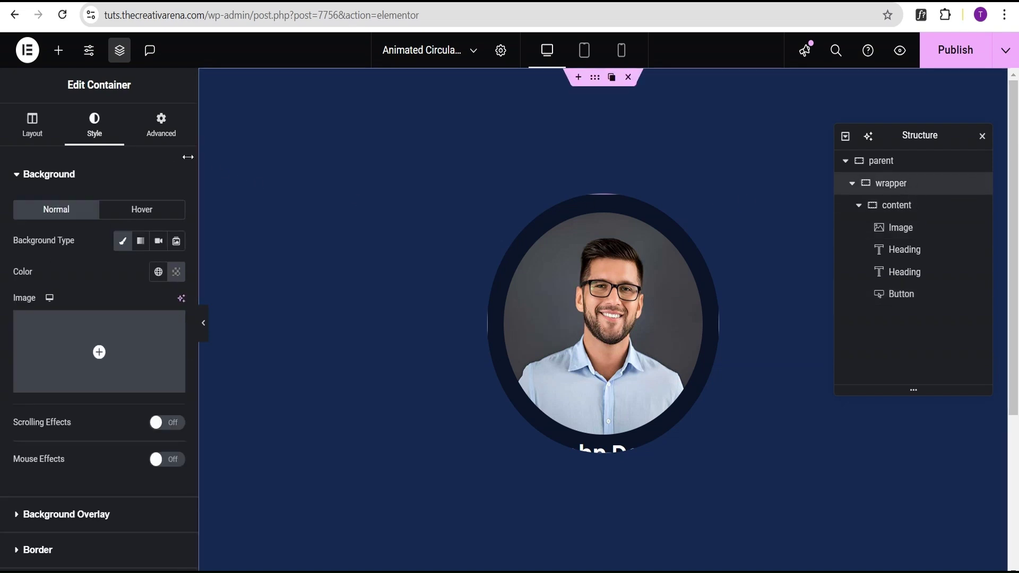
left_click(161, 133)
scroll(119, 488, "down", 2)
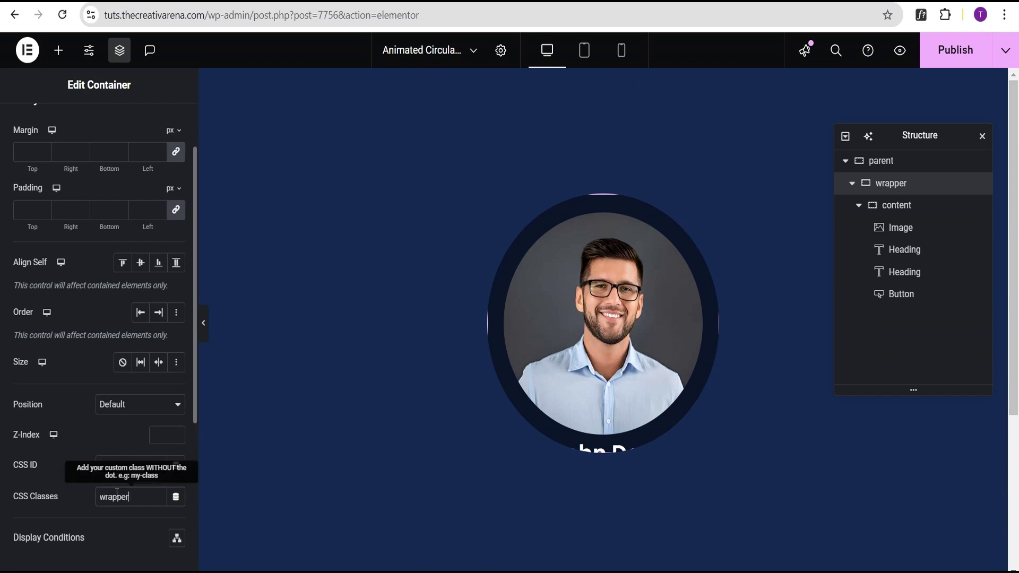
left_click(937, 207)
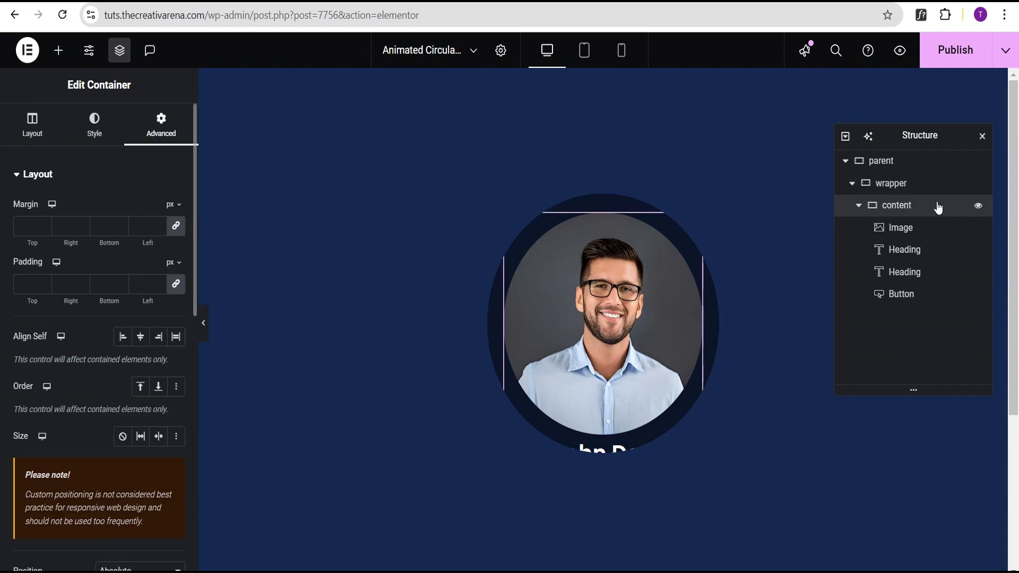
scroll(155, 212, "down", 8)
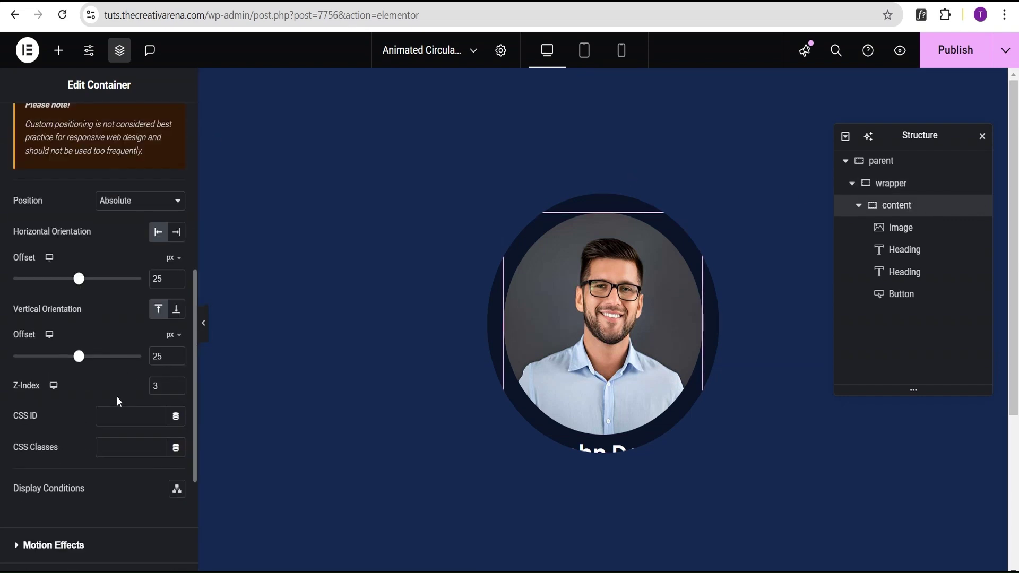
scroll(116, 397, "down", 2)
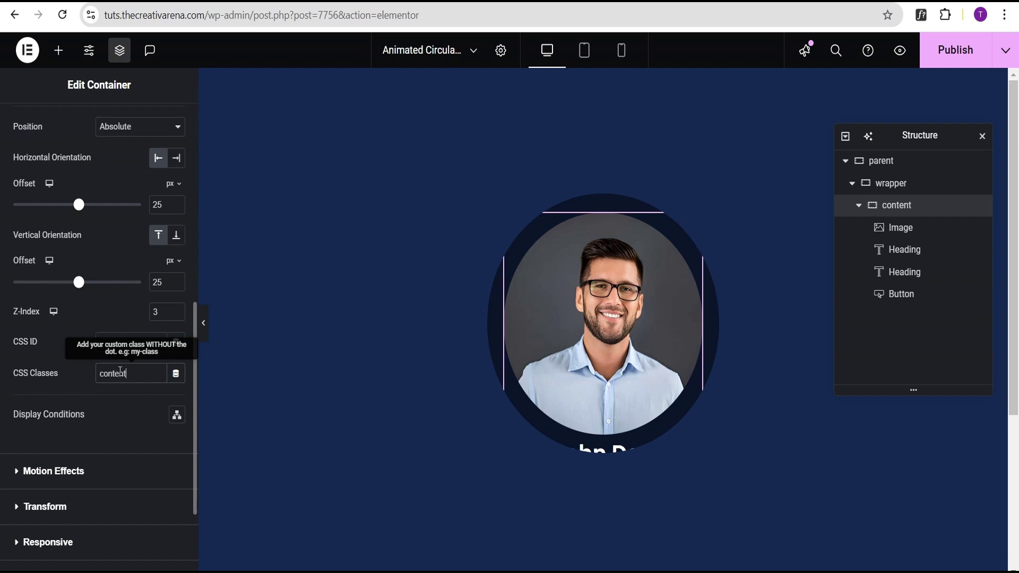
- Give the content container class 'content' and the portrait image class 'imgg'
left_click(906, 232)
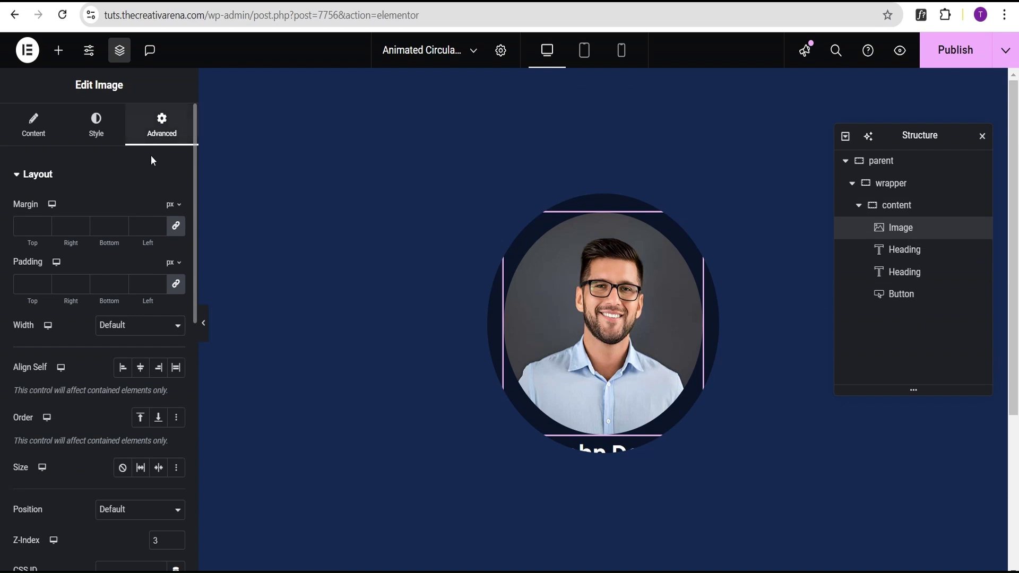
scroll(153, 213, "down", 5)
left_click(117, 303)
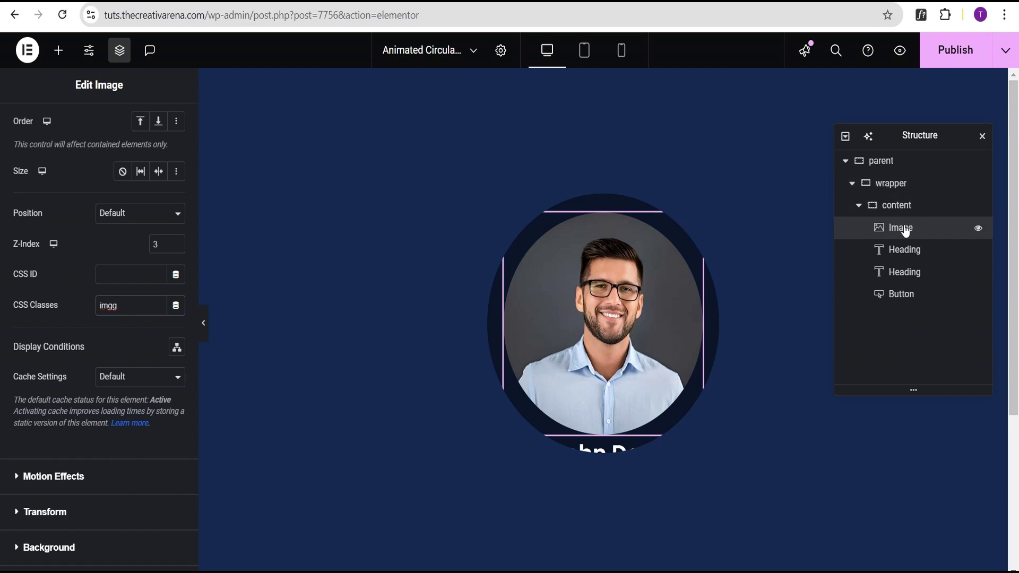
left_click(908, 166)
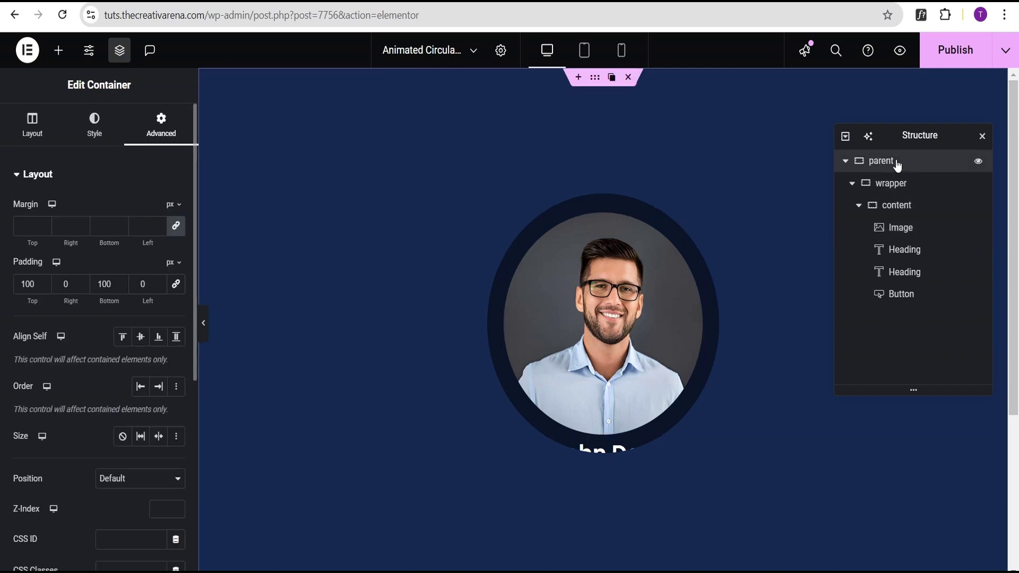
- Open the parent container's Custom CSS section with the caret in its empty editor
left_click(147, 175)
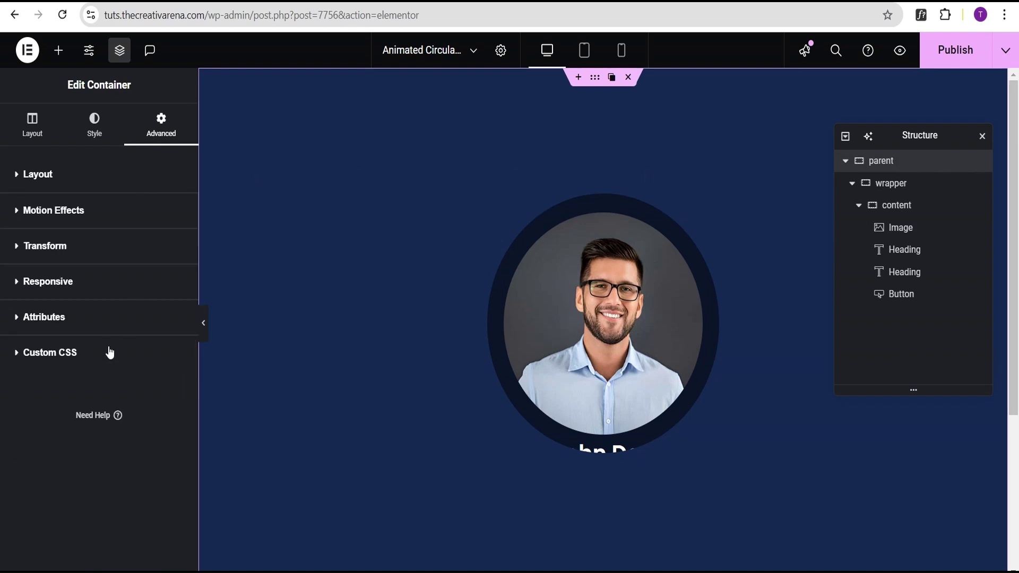
left_click(90, 353)
scroll(91, 355, "down", 1)
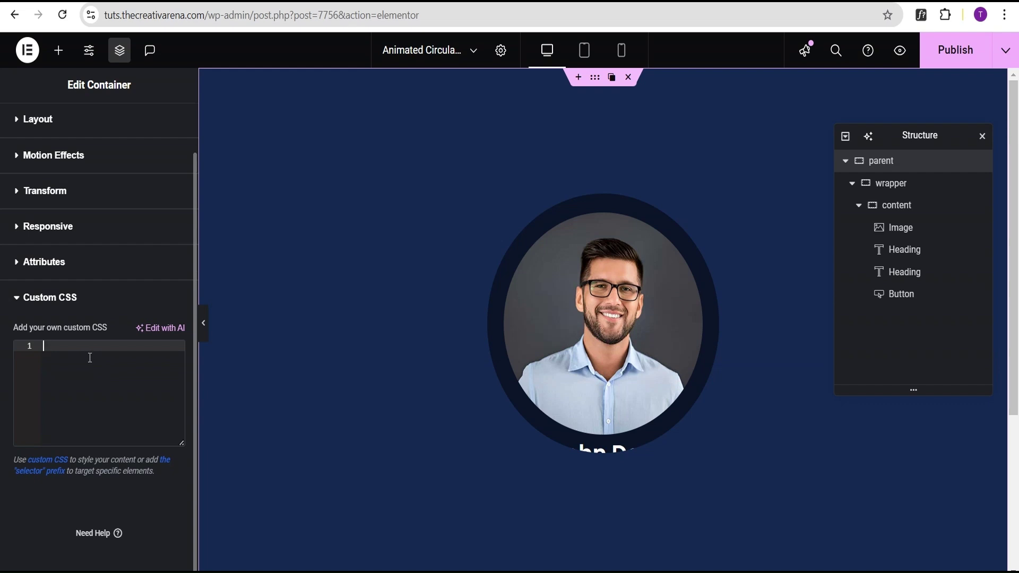
left_click(93, 367)
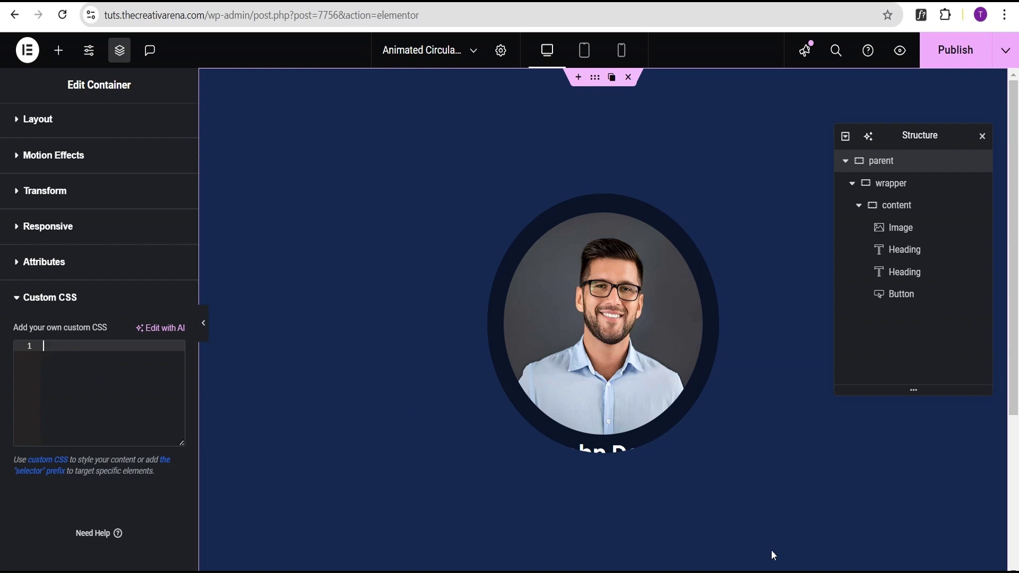
- Copy the entire elementor.css stylesheet from VS Code
key("alt+Tab")
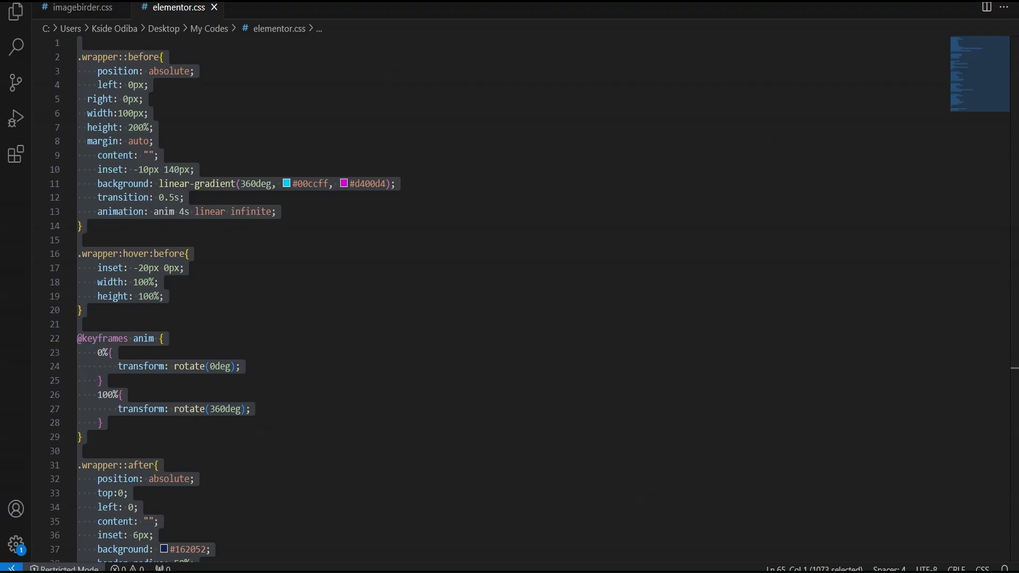
key("ctrl+a")
scroll(252, 268, "down", 4)
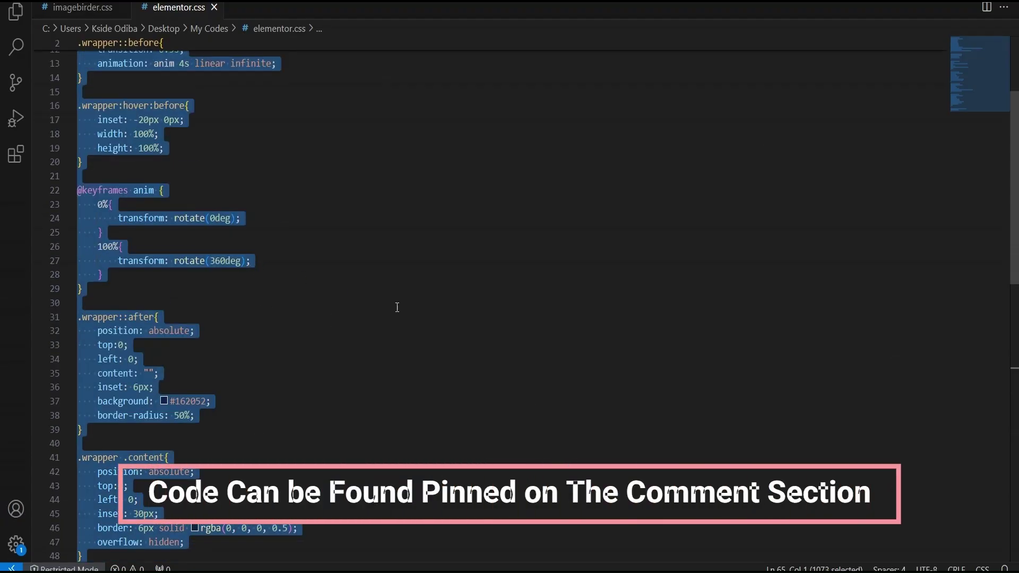
key("ctrl+c")
key("alt+Tab")
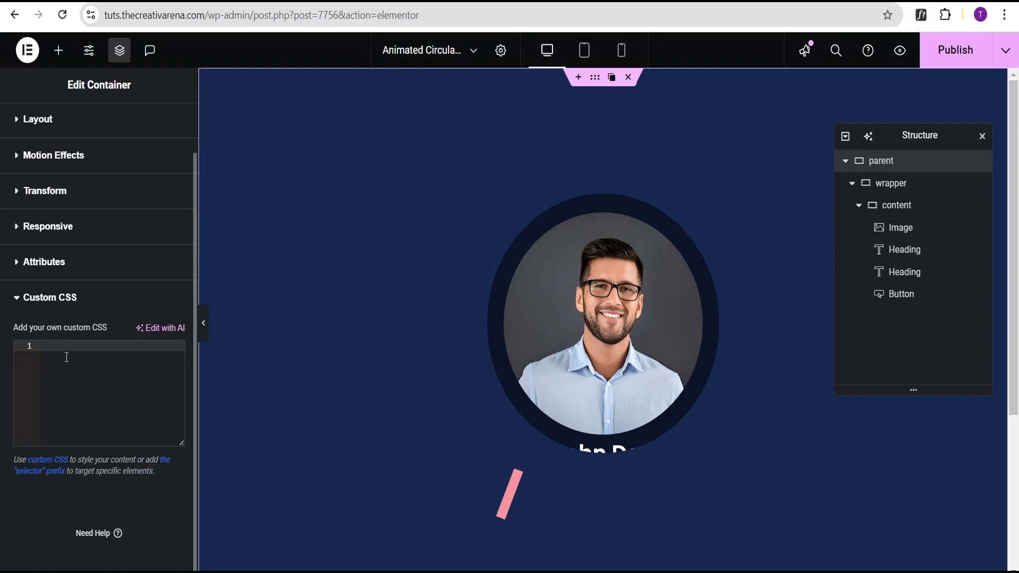
- Paste the stylesheet into Custom CSS and preview the spinning ring and hover reveal
key("ctrl+v")
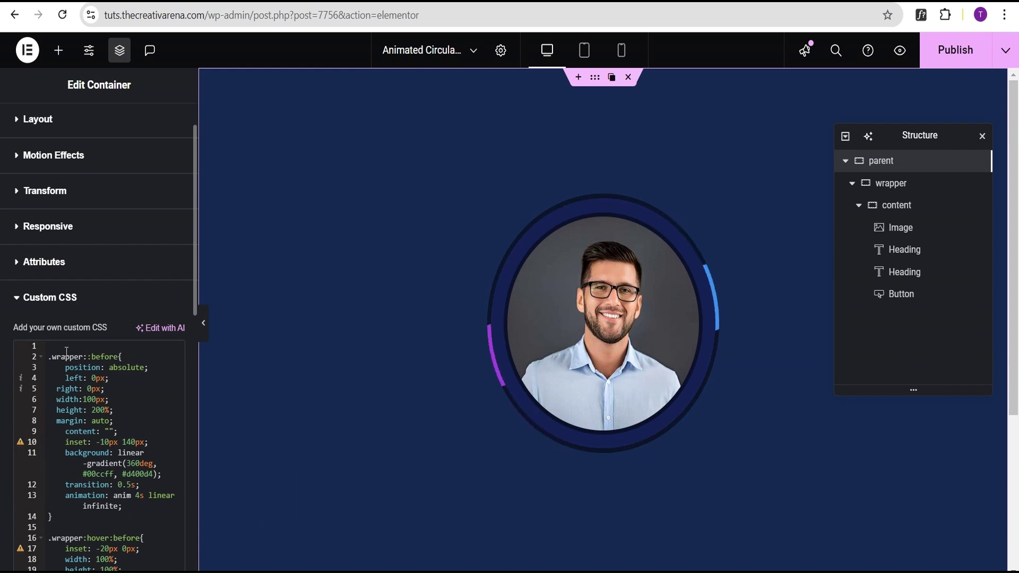
left_click(204, 323)
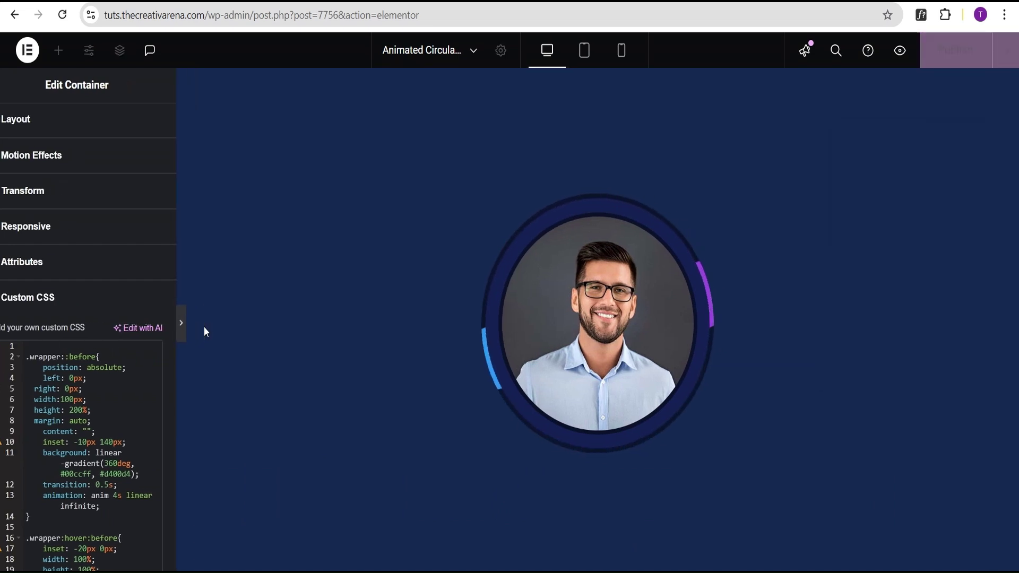
mouse_move(514, 326)
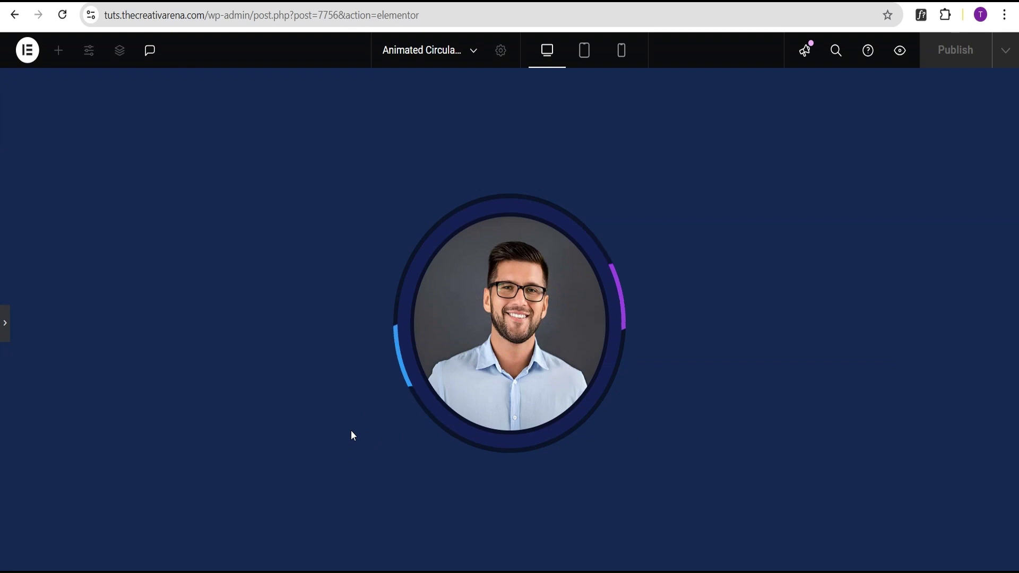
mouse_move(510, 366)
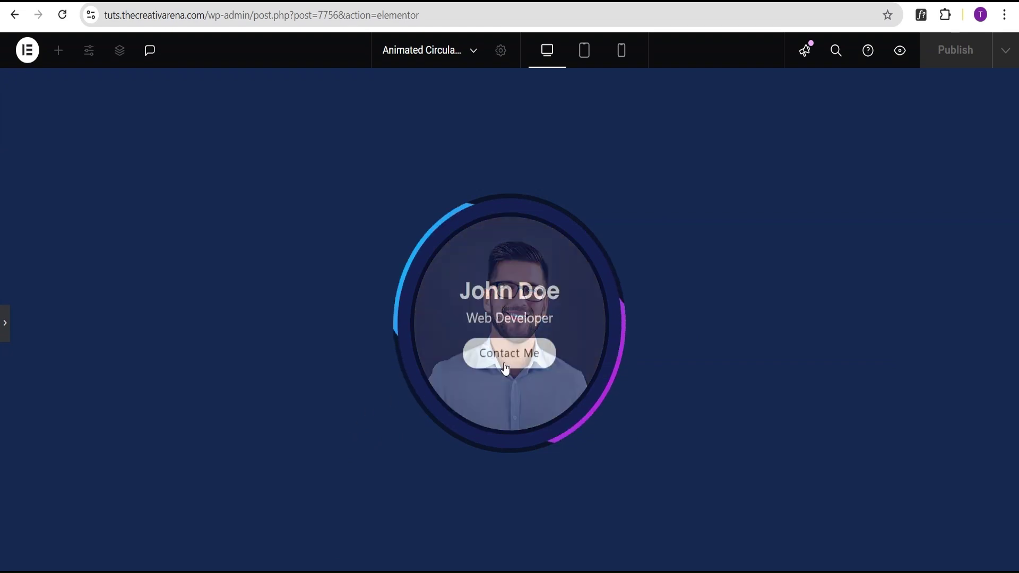
left_click(4, 324)
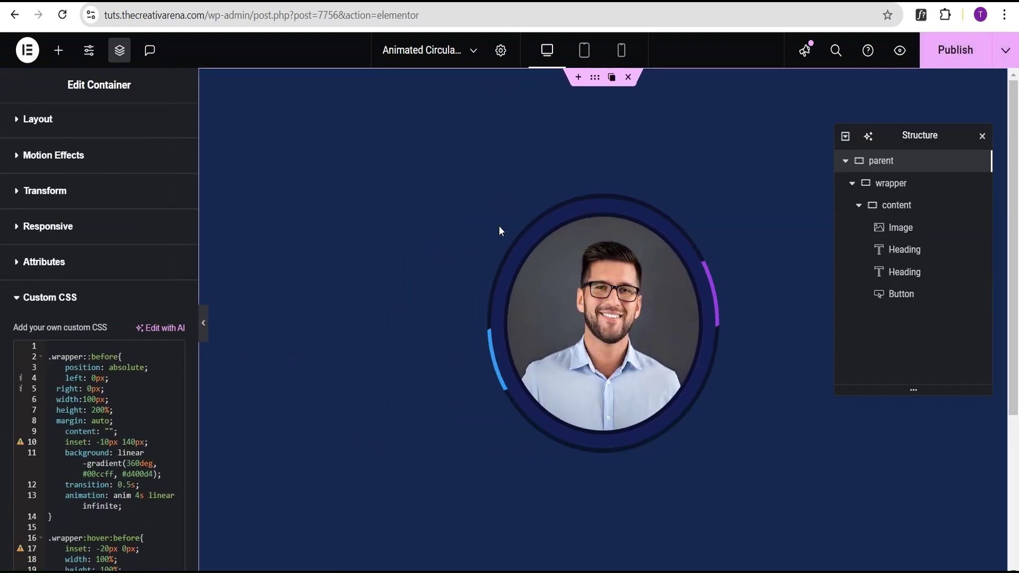
- Set the parent container's items to Wrap in tablet view, then preview at mobile width
left_click(584, 50)
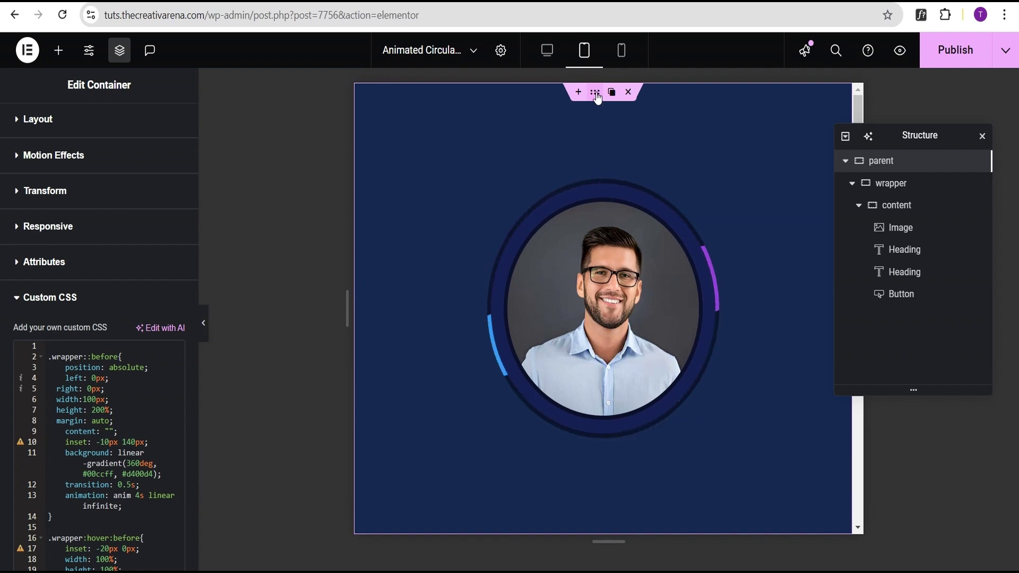
scroll(22, 127, "up", 2)
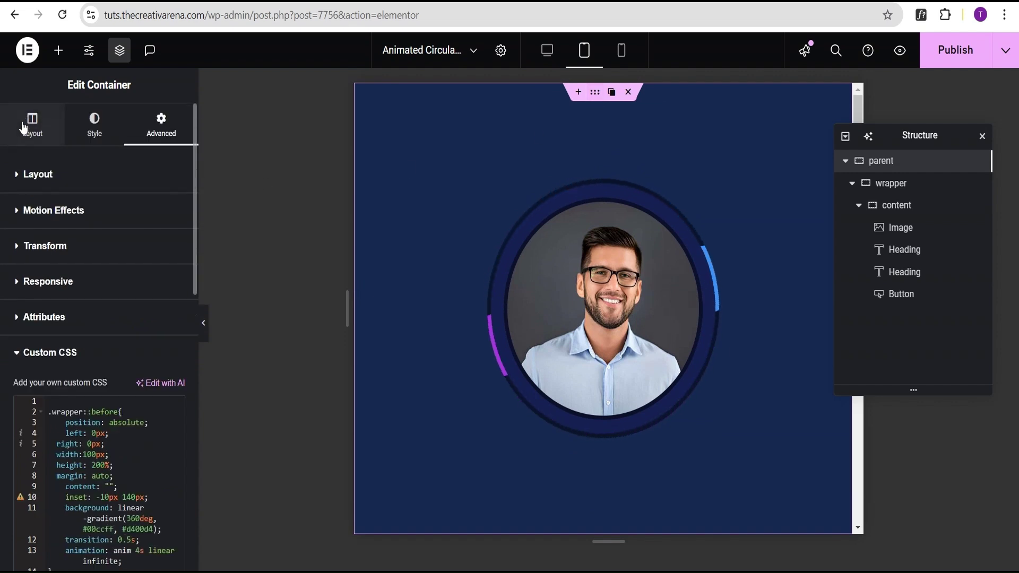
left_click(29, 126)
scroll(59, 268, "down", 5)
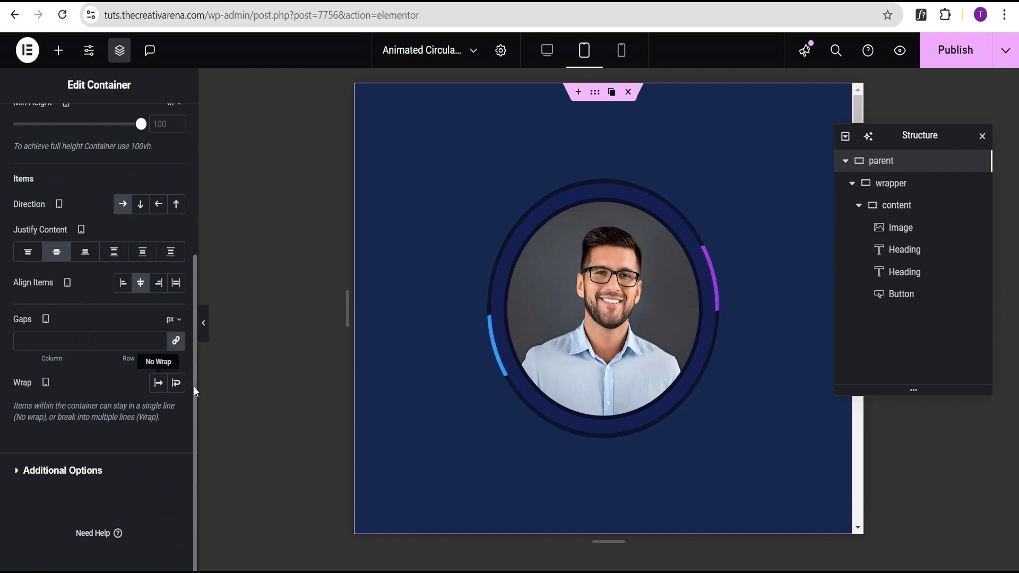
left_click(176, 382)
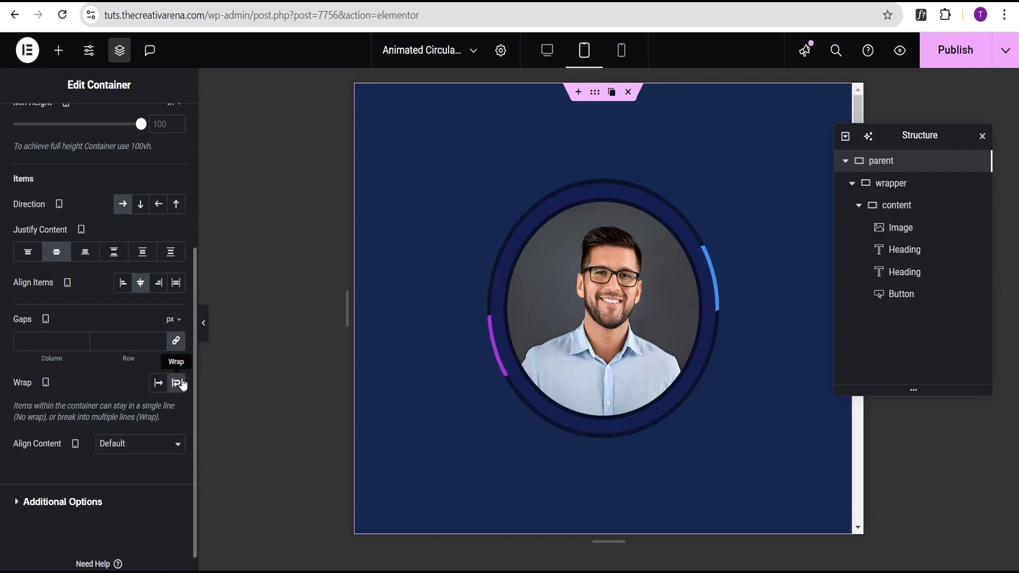
mouse_move(629, 248)
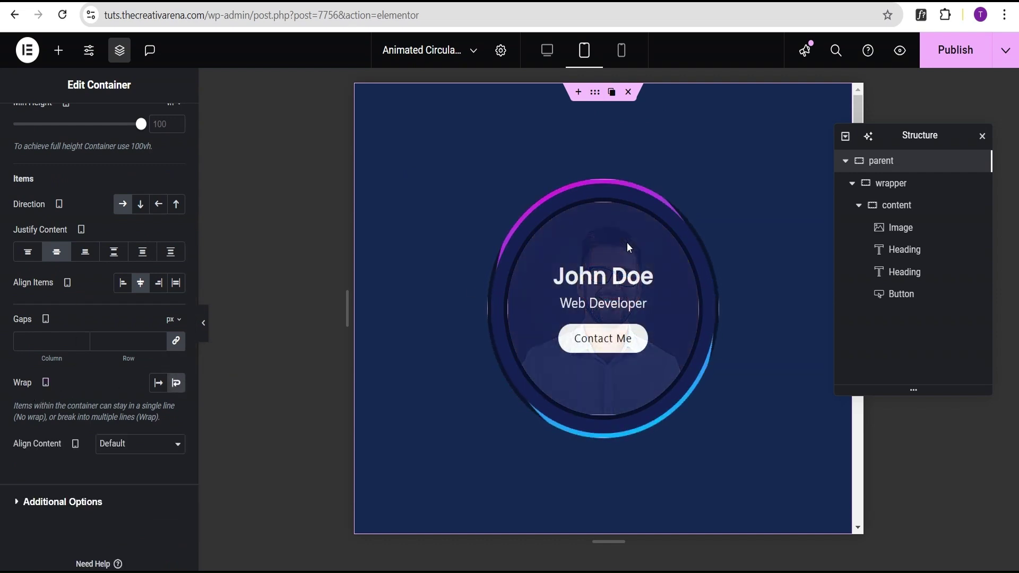
left_click(621, 56)
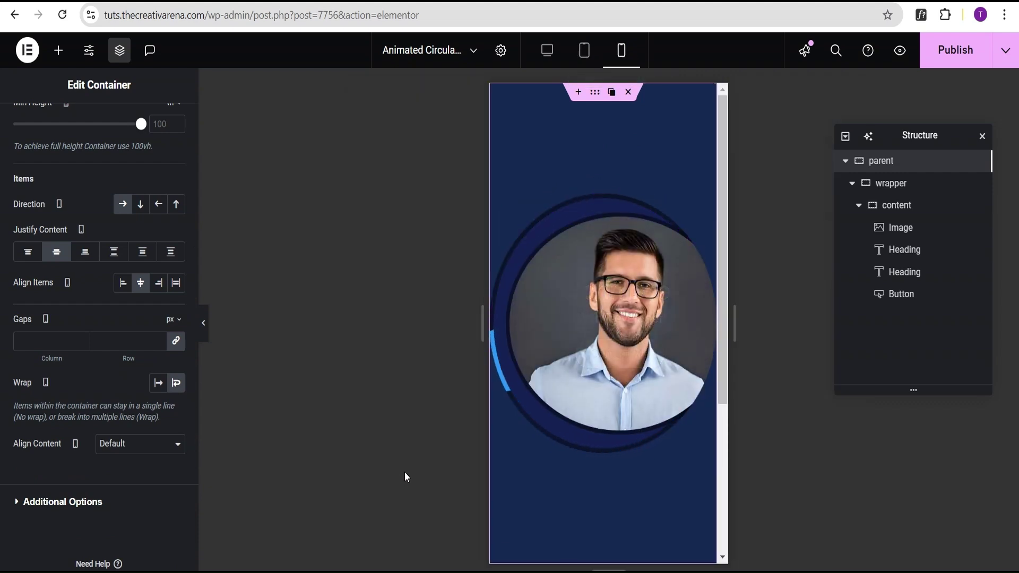
- Give the wrapper container 300 px width and 300 px minimum height on mobile
left_click(910, 186)
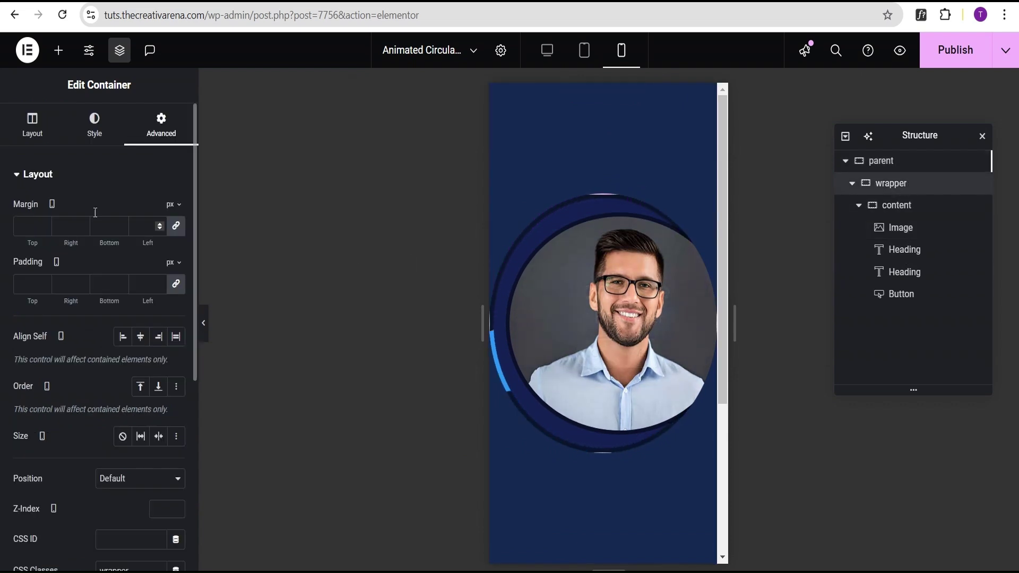
left_click(33, 123)
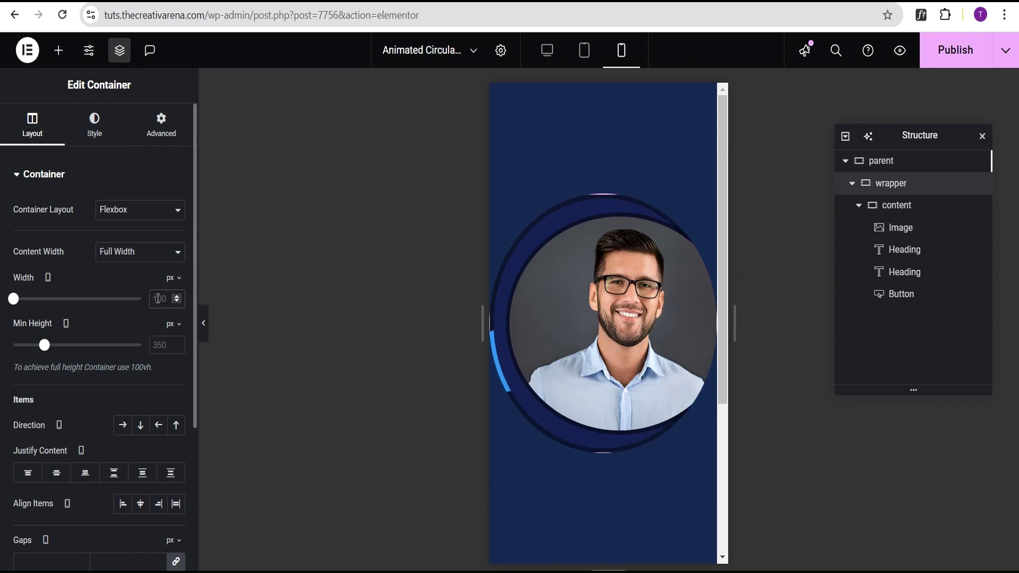
double_click(157, 299)
type("30")
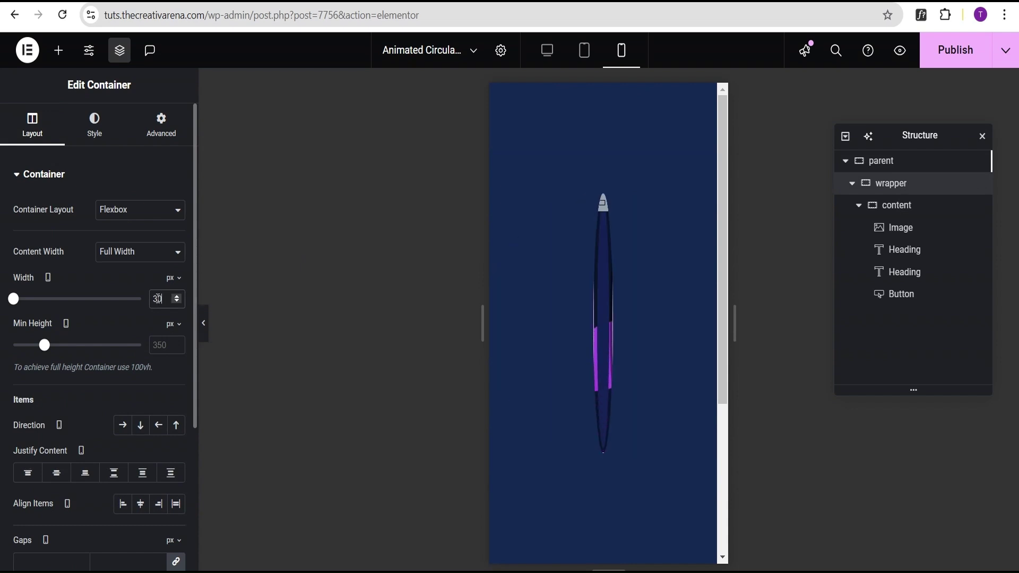
type("0")
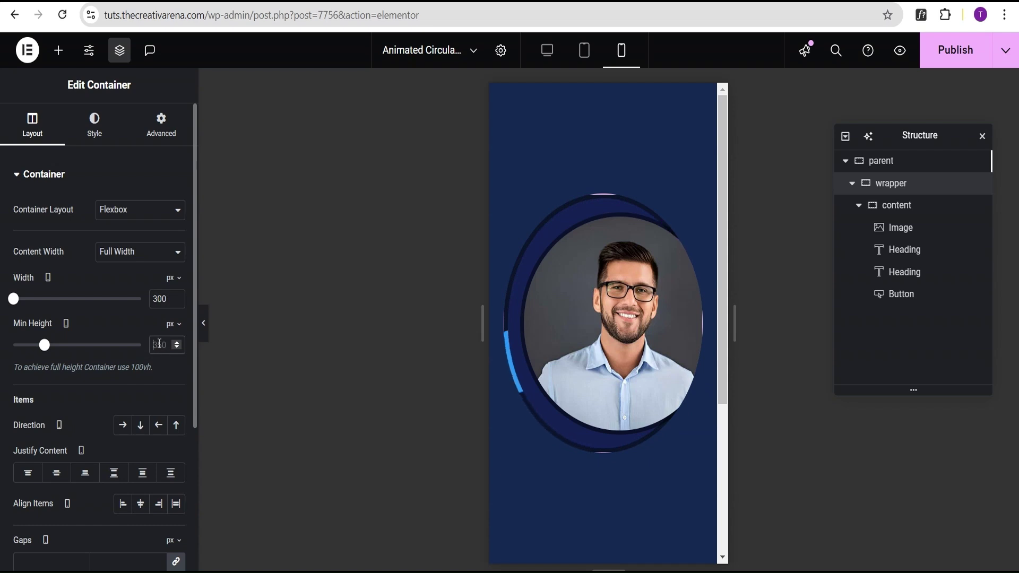
double_click(159, 344)
type("300")
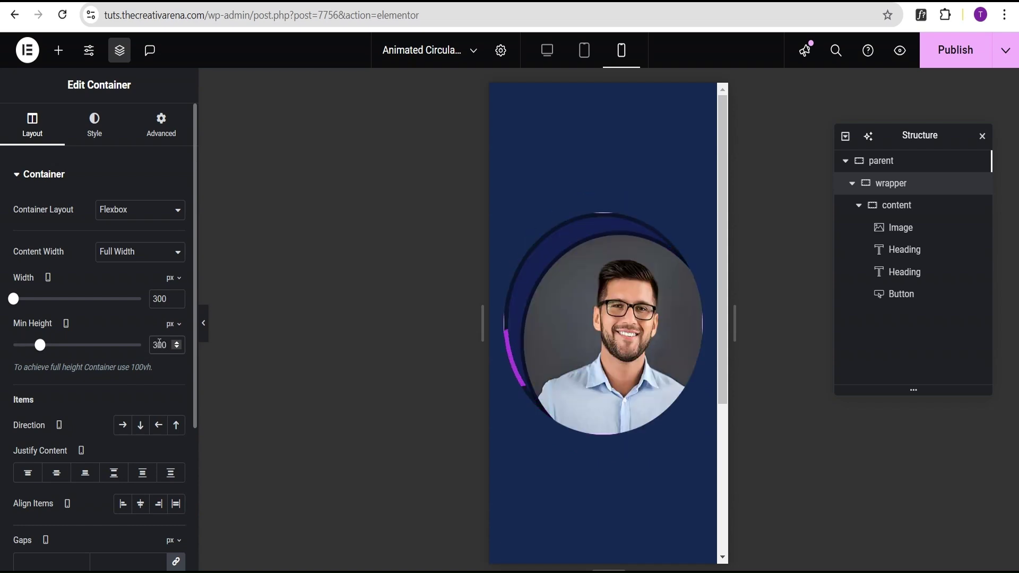
left_click(903, 213)
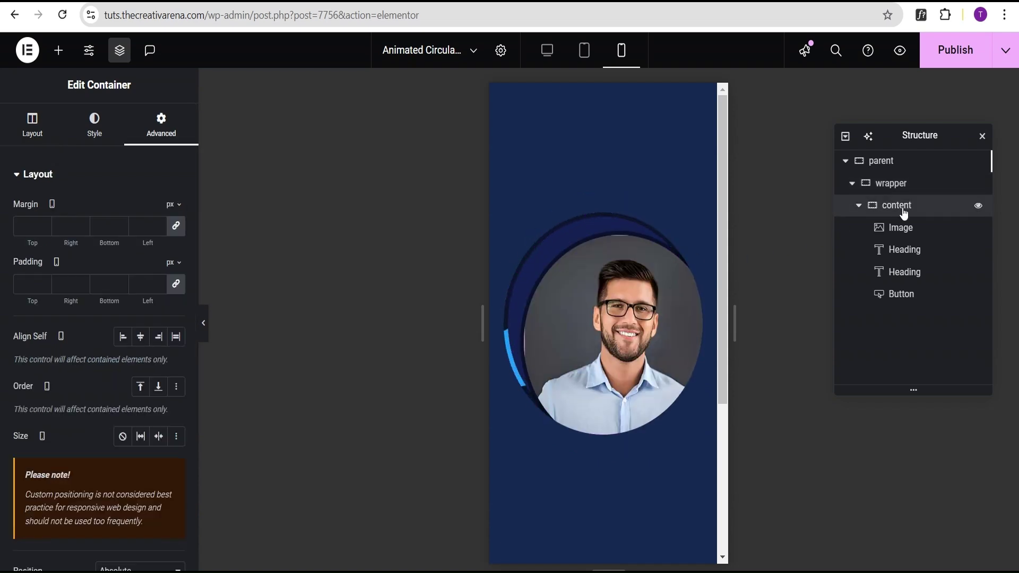
- Give the content container 250 px width and 250 px minimum height, then preview on desktop
left_click(28, 127)
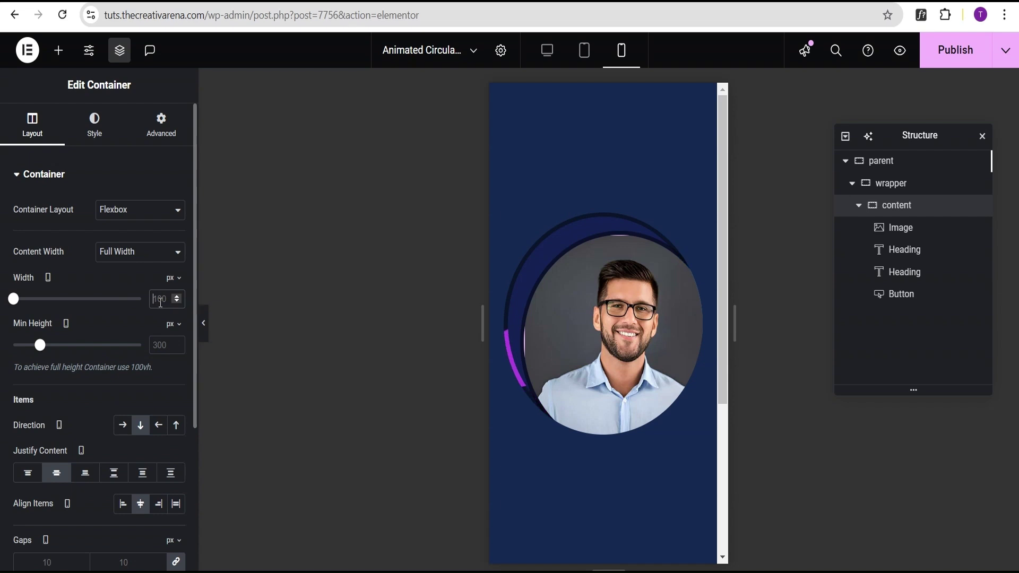
type("250")
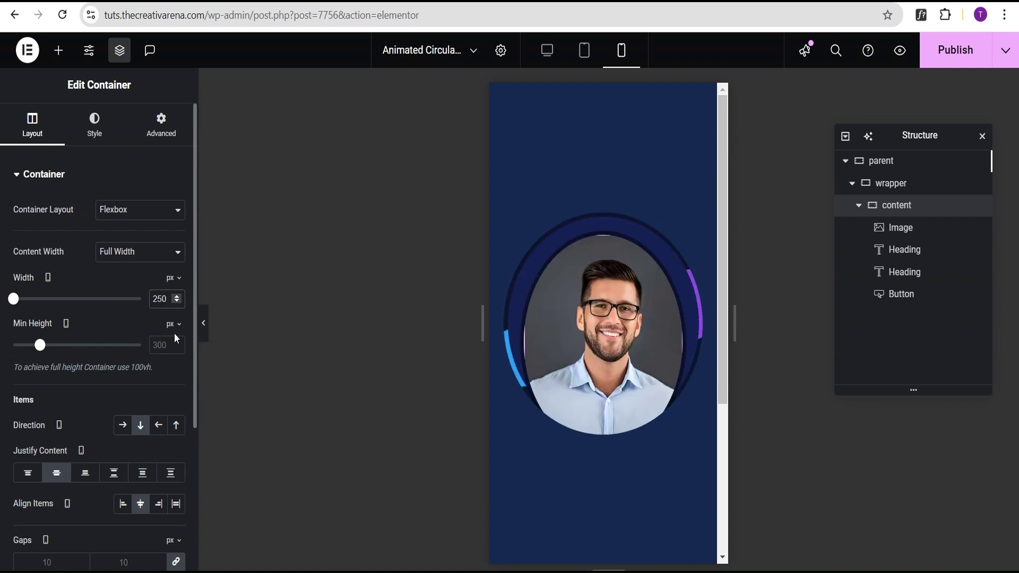
left_click(161, 344)
type("2")
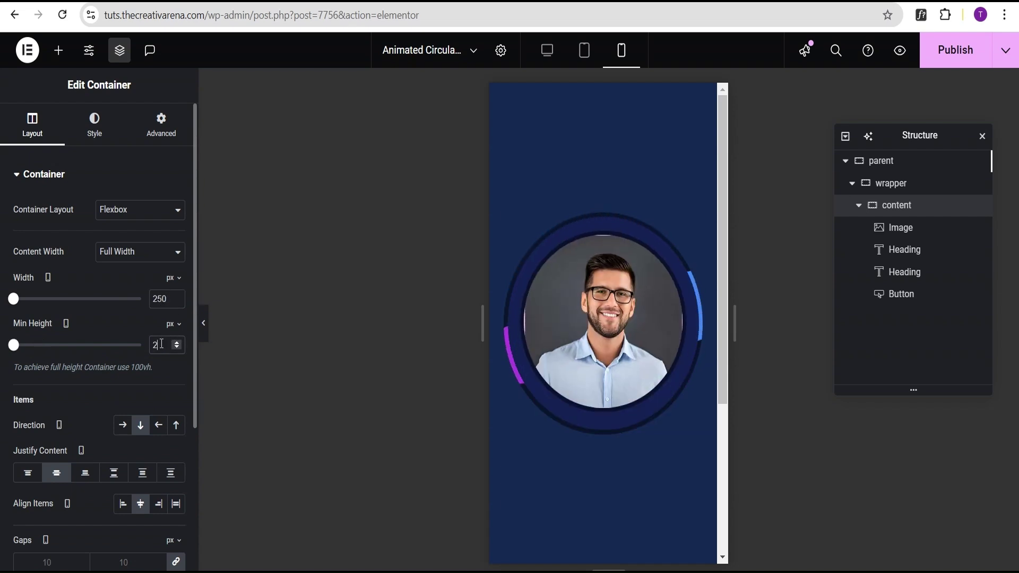
type("50")
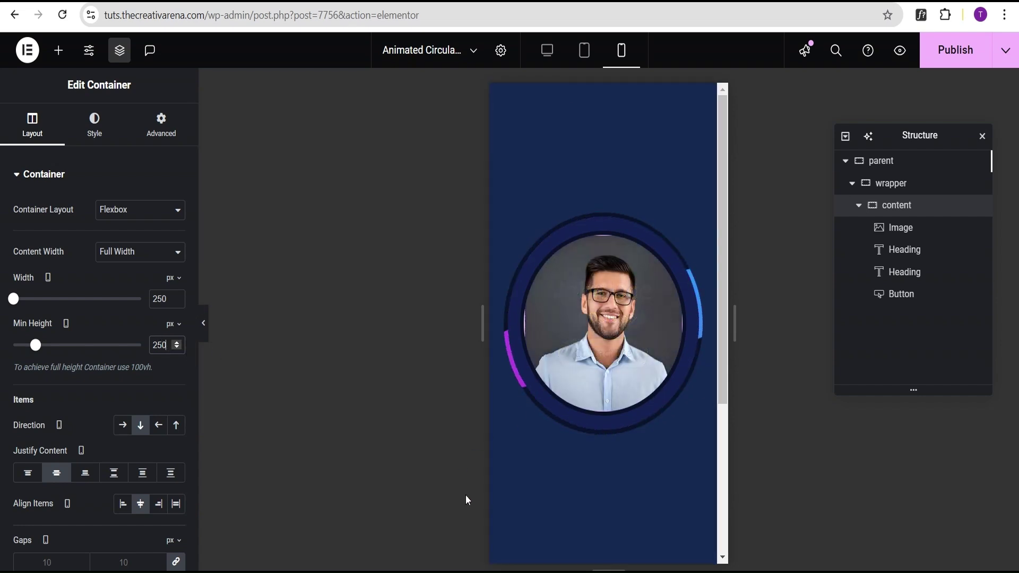
mouse_move(599, 381)
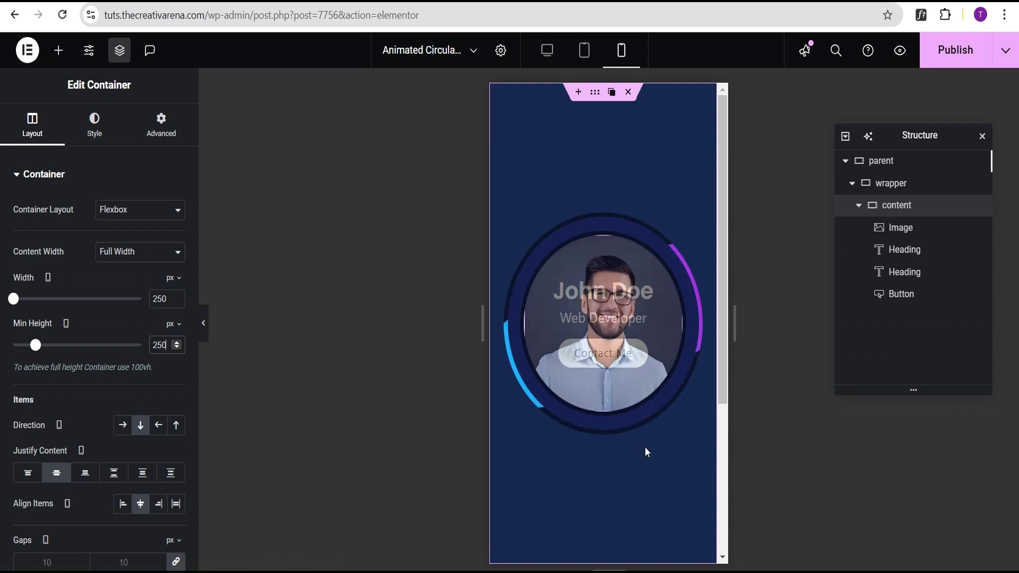
left_click(547, 50)
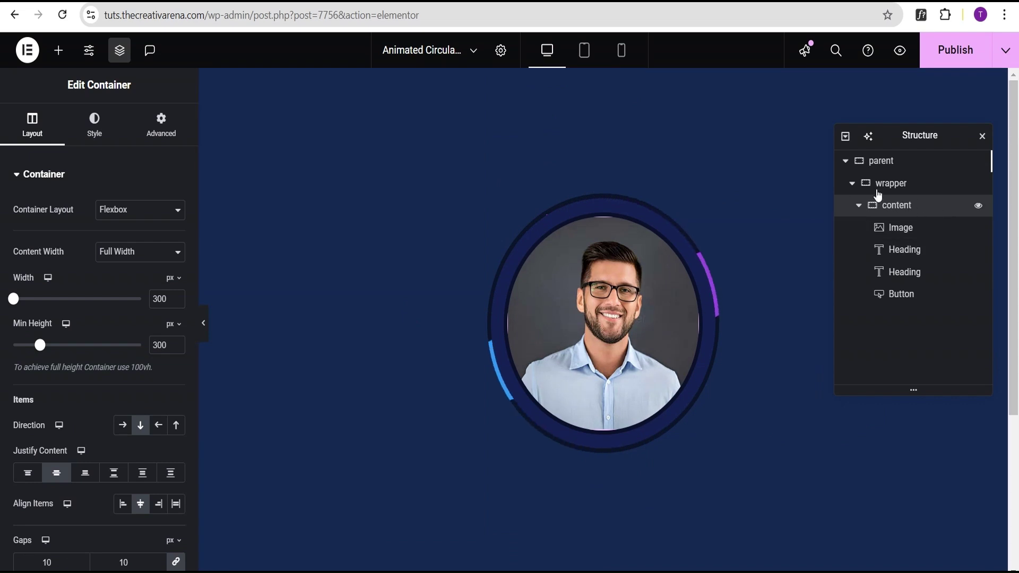
- Duplicate the profile wrapper twice for three side-by-side cards, then expand the second card's contents
left_click(853, 190)
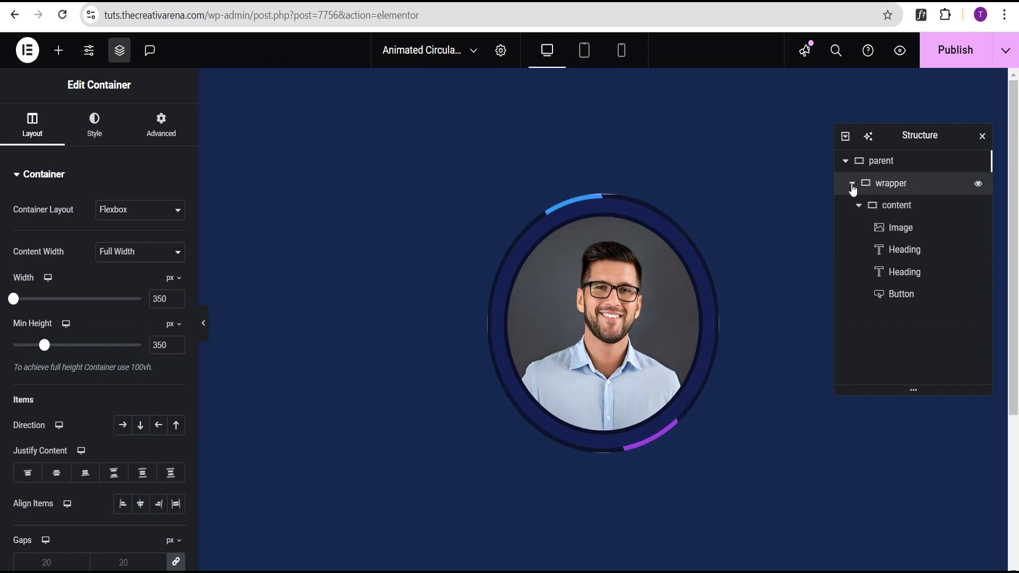
right_click(926, 189)
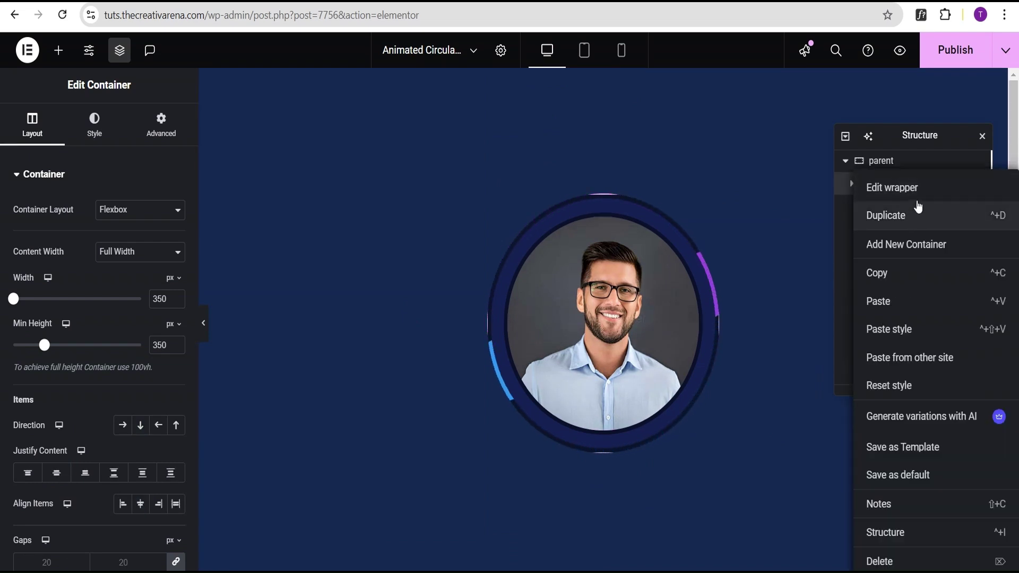
left_click(919, 213)
right_click(923, 207)
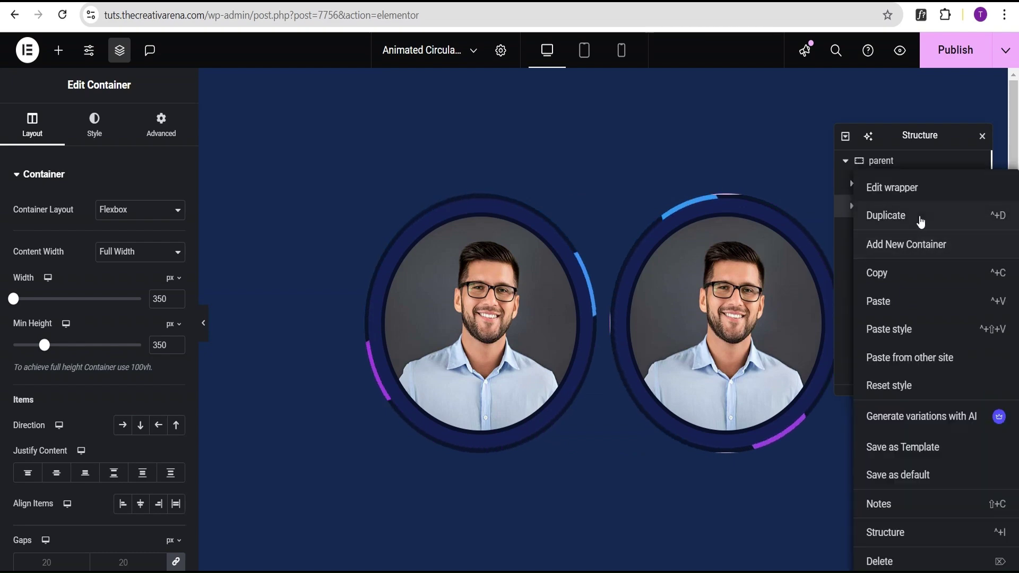
left_click(921, 222)
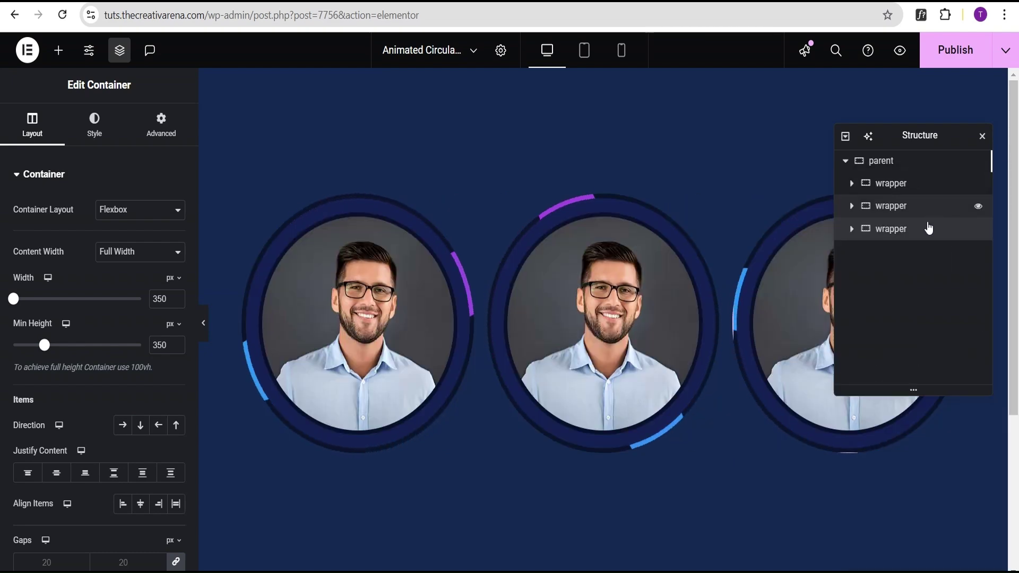
left_click(852, 207)
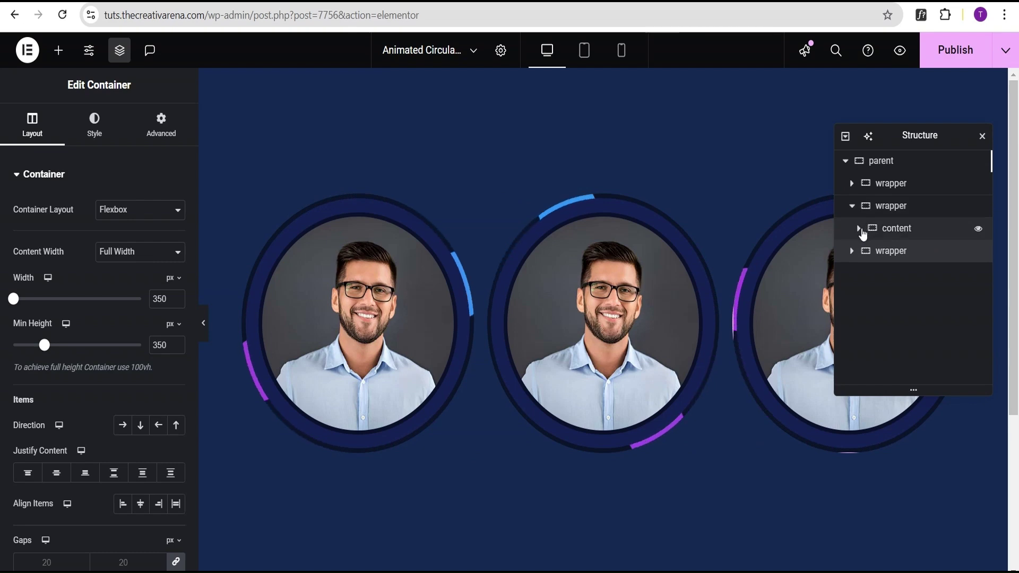
left_click(858, 228)
- Replace the second card's photo with the woman's portrait from the Media Library
left_click(902, 255)
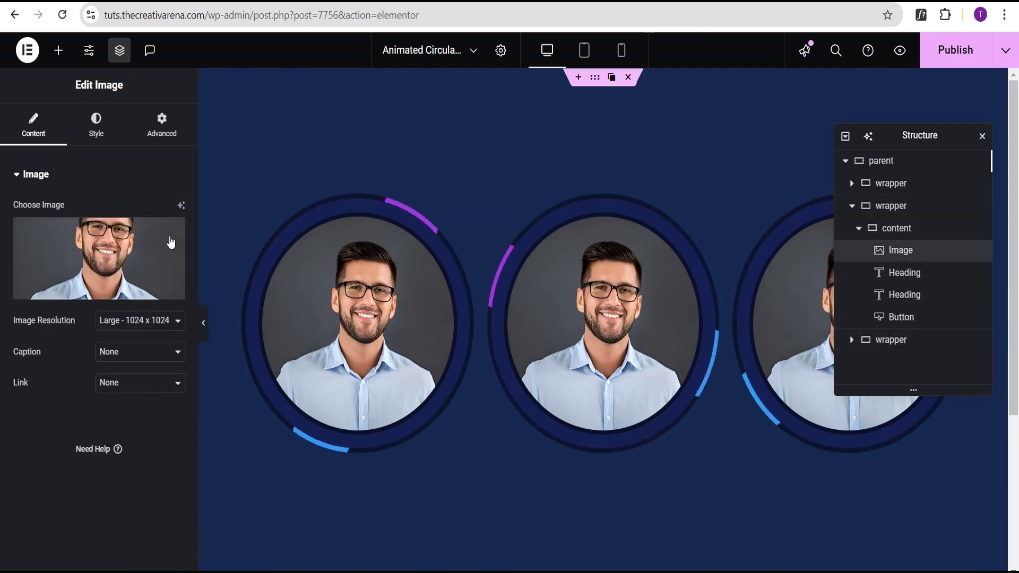
left_click(130, 254)
scroll(477, 313, "down", 10)
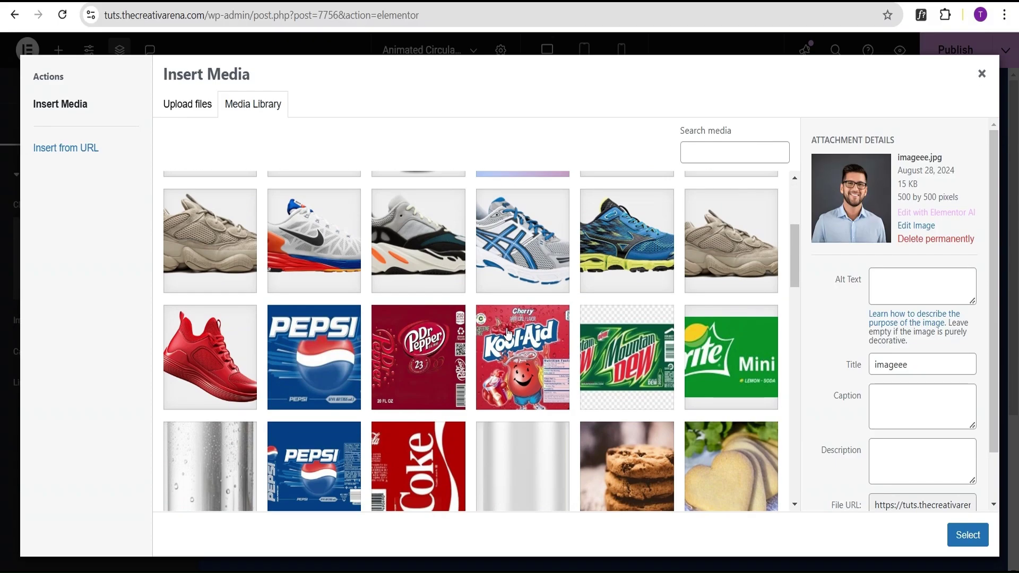
left_click(725, 301)
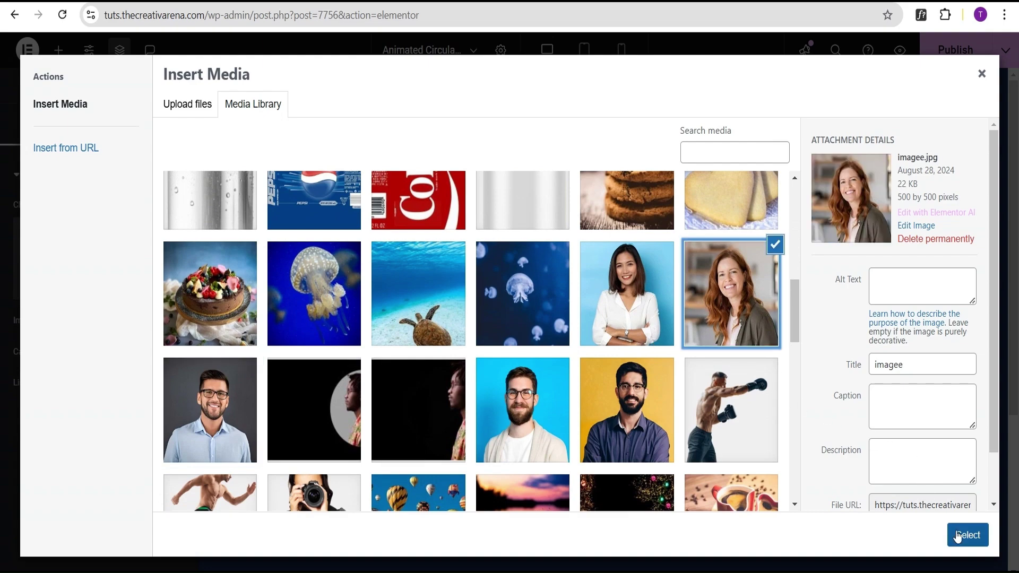
left_click(966, 535)
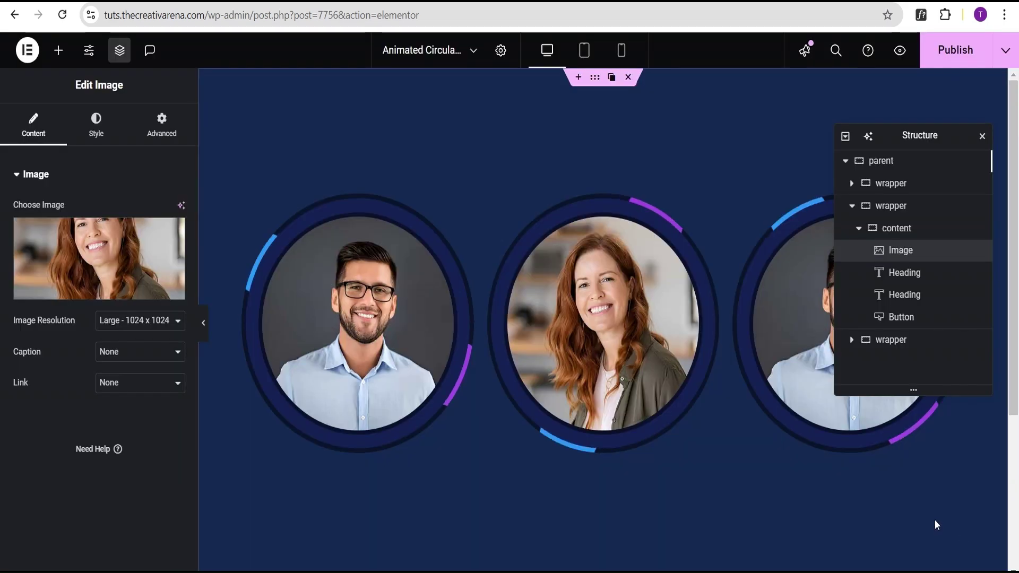
- Change the second card's name heading to a new name and its title to 'UI/UX Designer'
left_click(905, 273)
left_click_drag(58, 228, 17, 228)
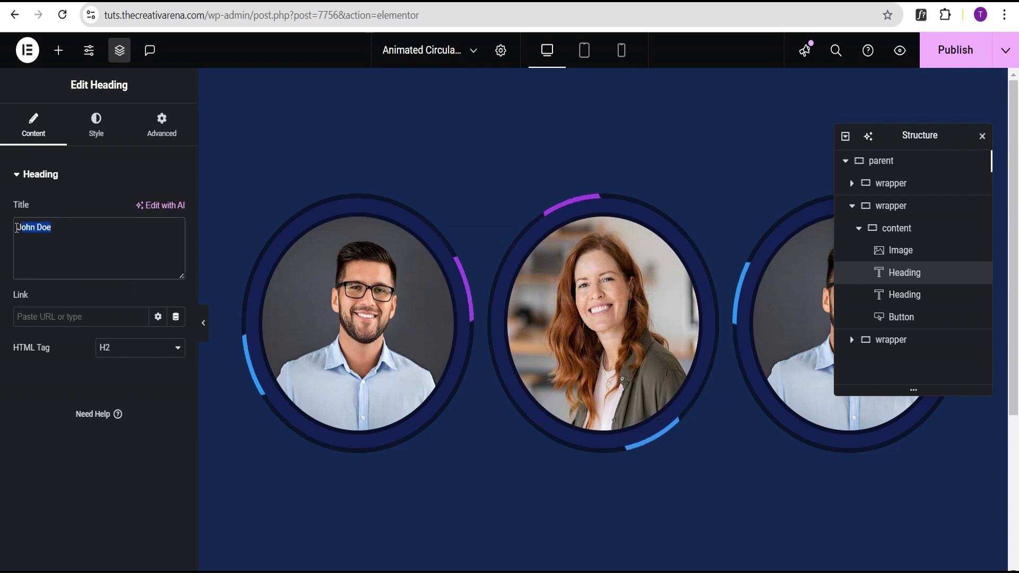
type("Jane Ann")
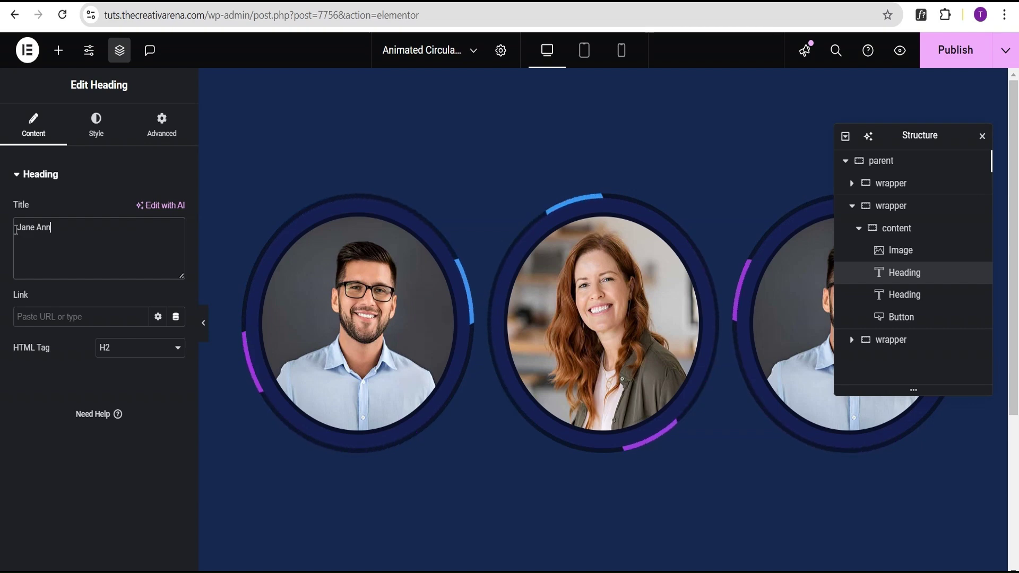
type(" Doe")
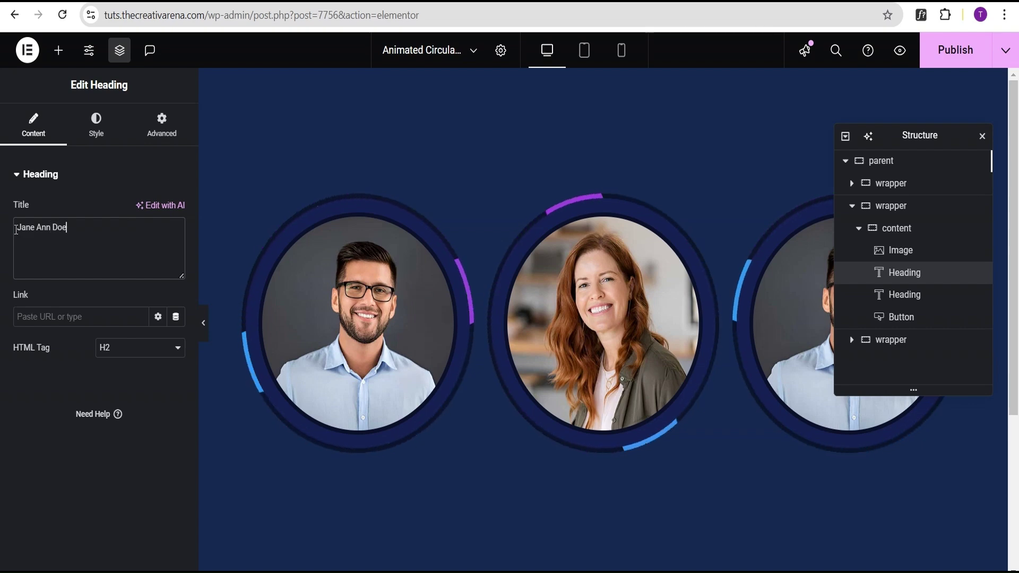
left_click(915, 298)
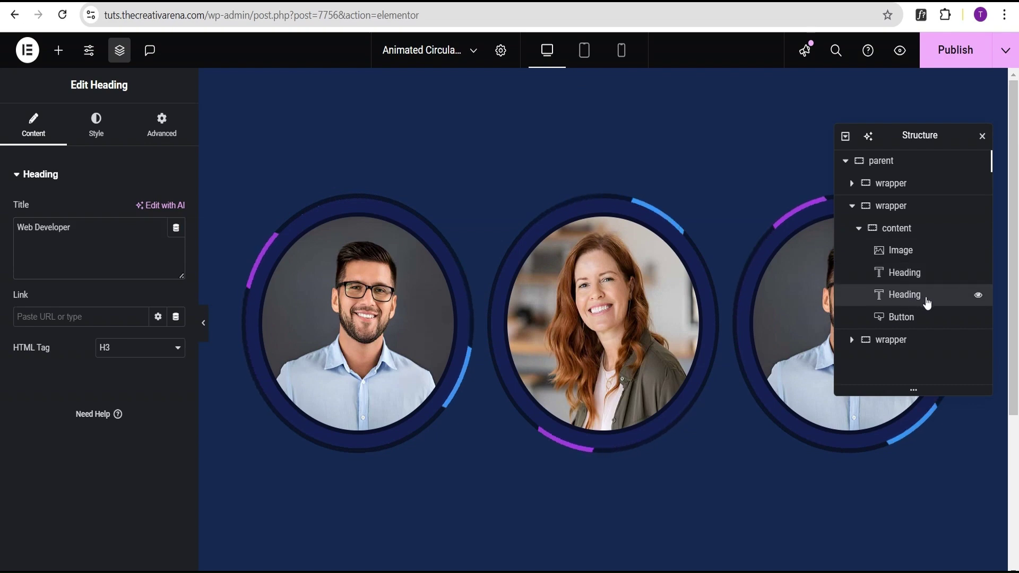
triple_click(51, 227)
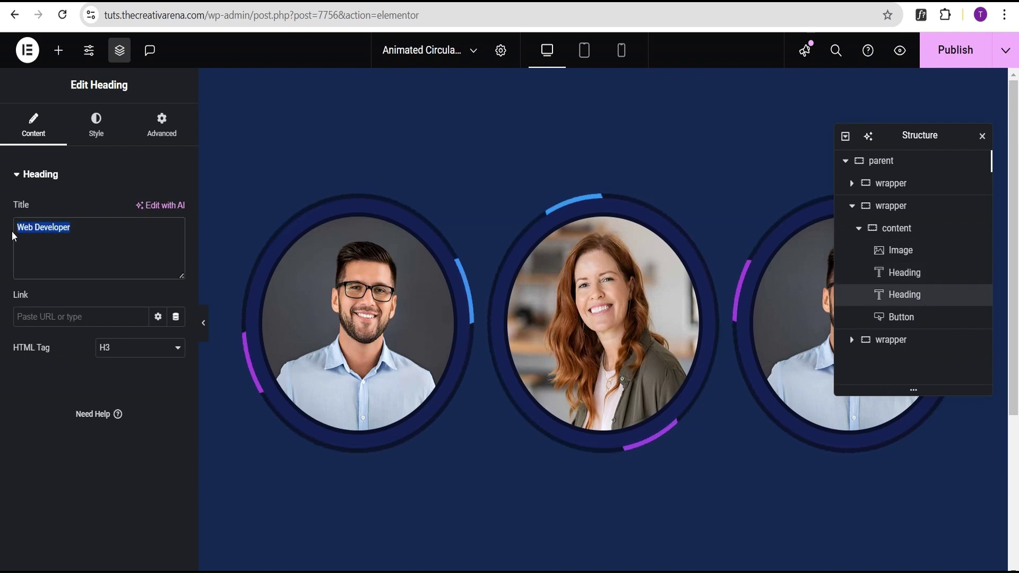
type("UI")
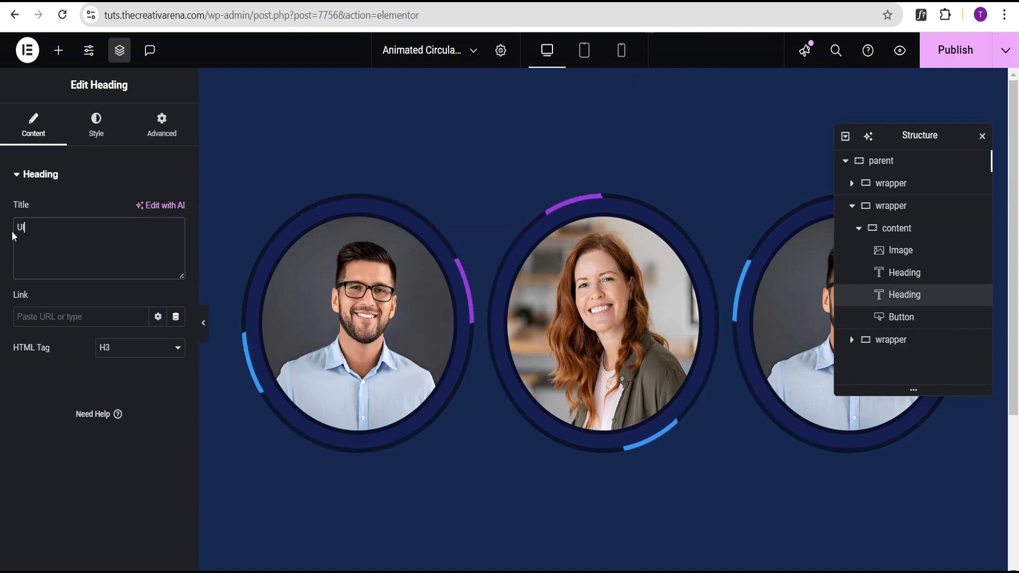
type("/Ux Designer")
key("Delete")
type("X")
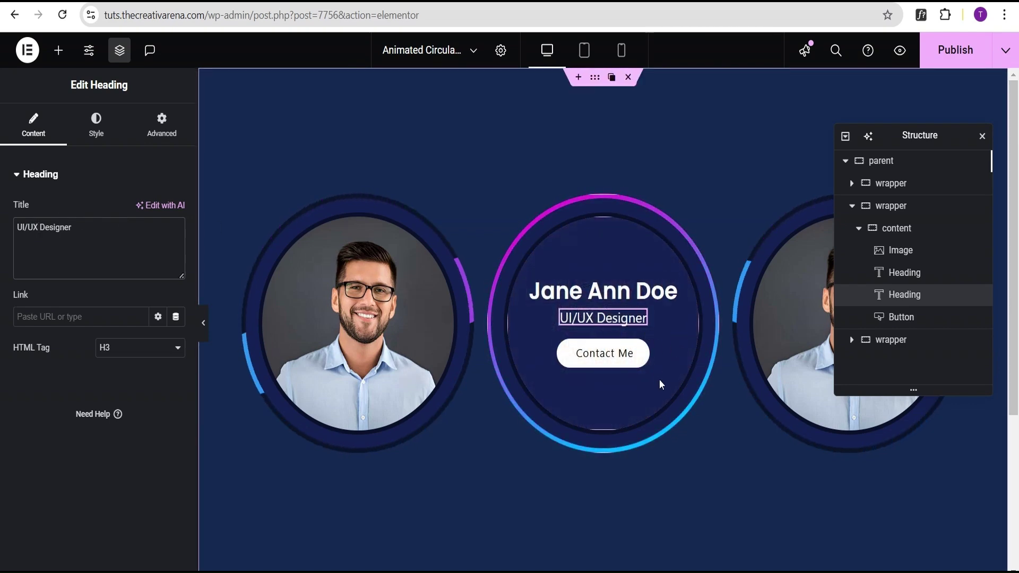
- Replace the third card's photo with the blue-background bearded man portrait
left_click(883, 341)
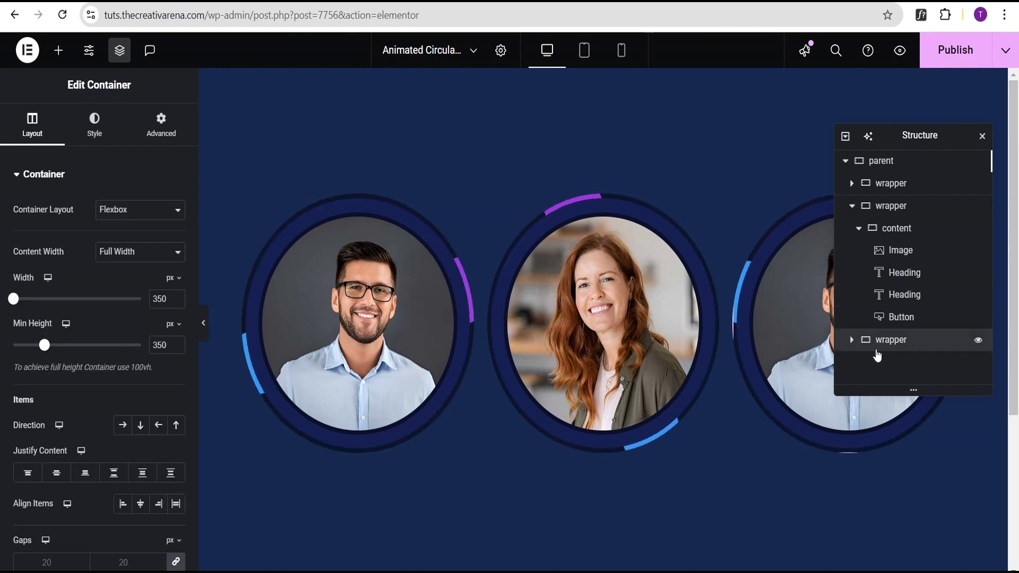
left_click(851, 341)
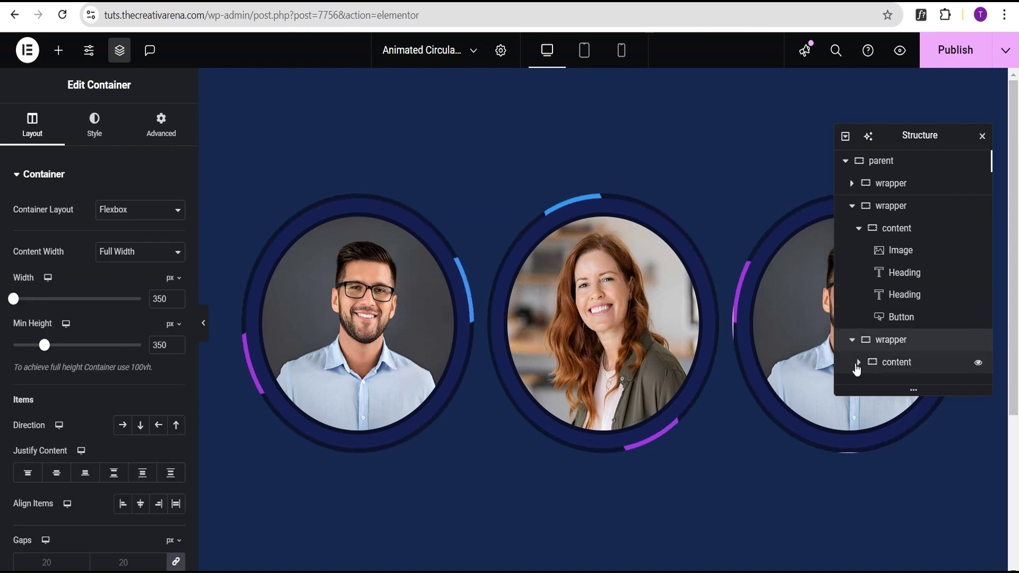
left_click(858, 362)
scroll(892, 358, "down", 2)
left_click(905, 308)
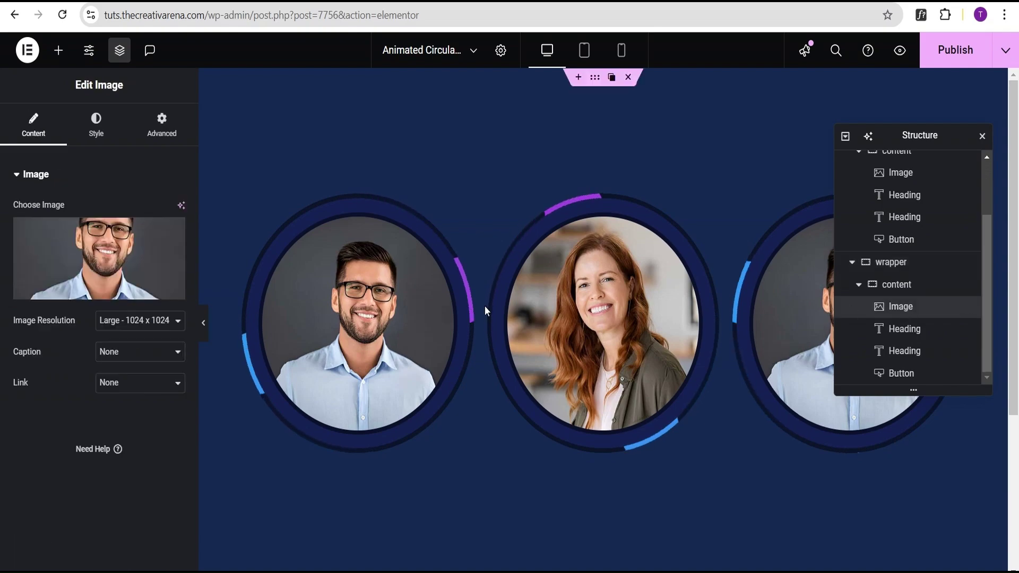
left_click(88, 256)
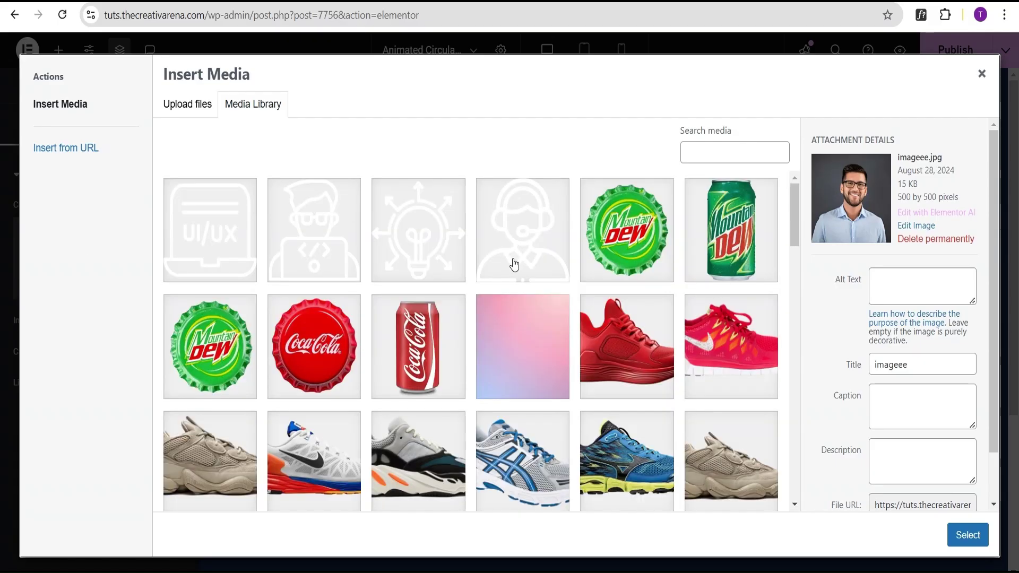
scroll(519, 263, "down", 8)
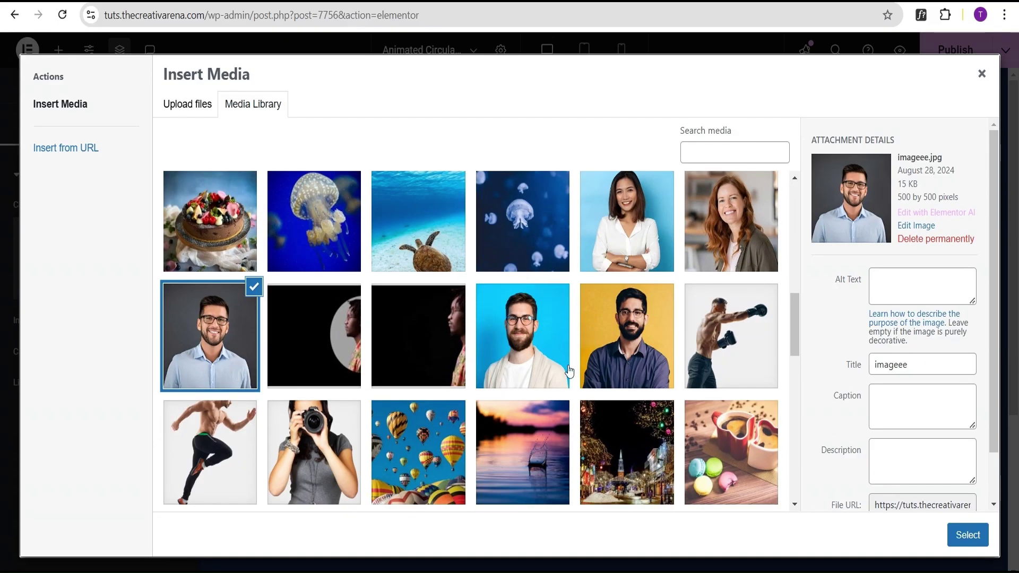
left_click(532, 356)
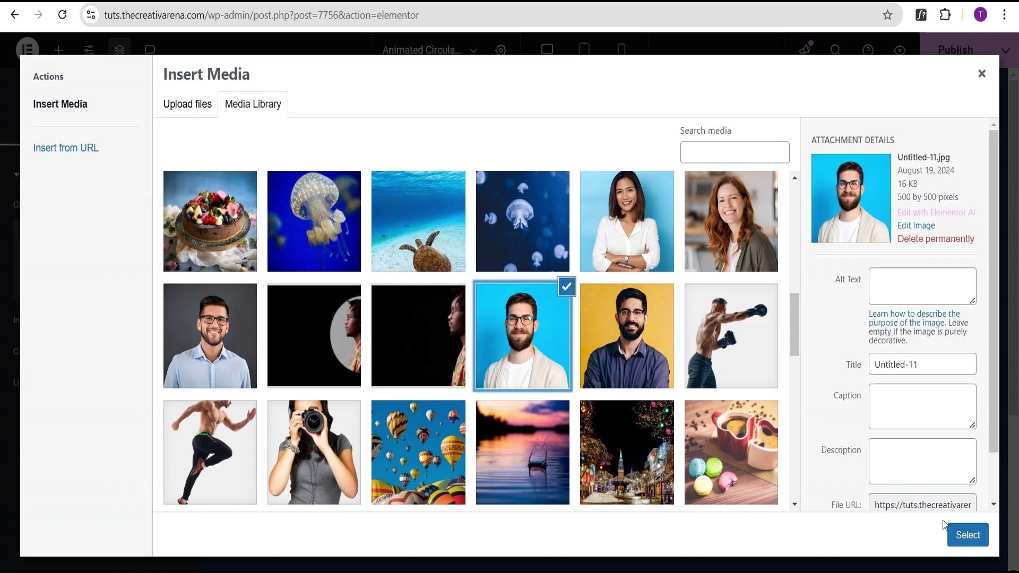
left_click(966, 542)
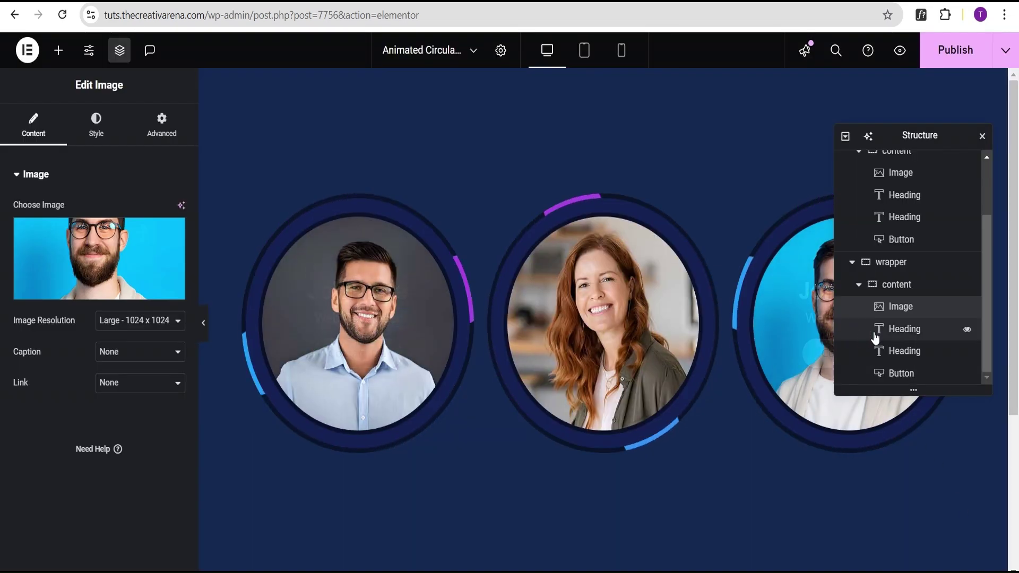
- Give the third card a new name and the title 'Web Designer', then preview the page
left_click(901, 330)
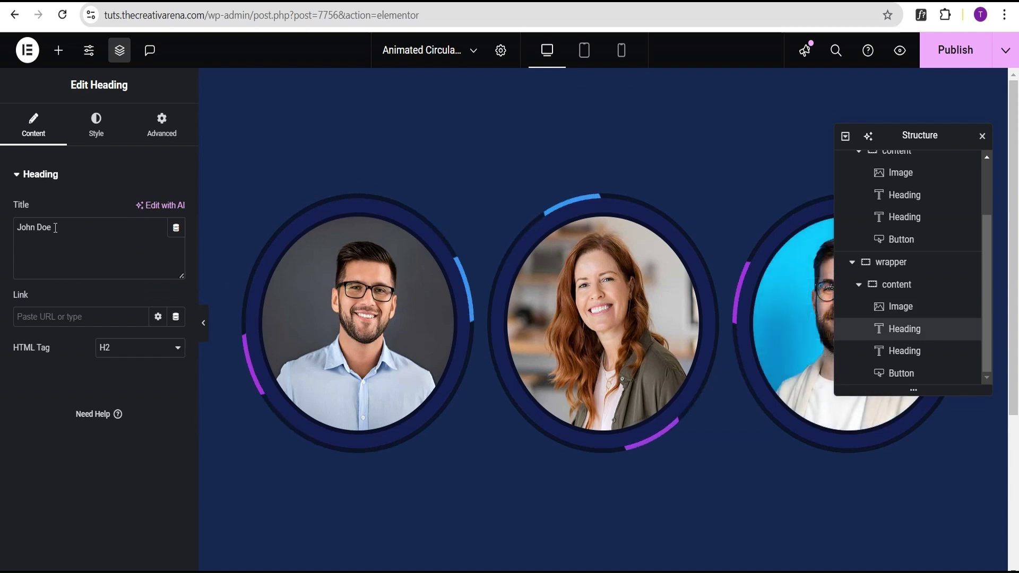
left_click_drag(91, 228, 3, 234)
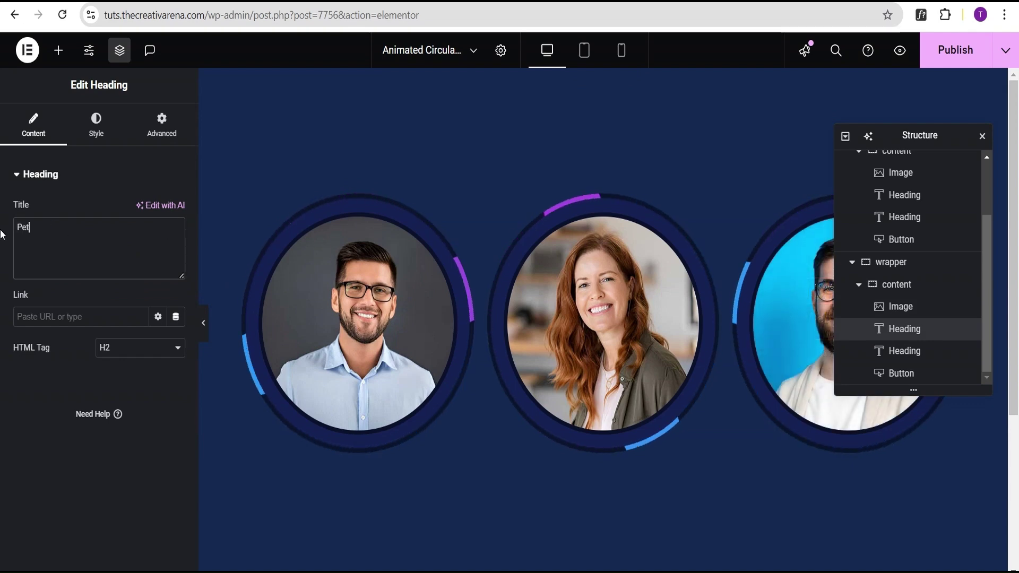
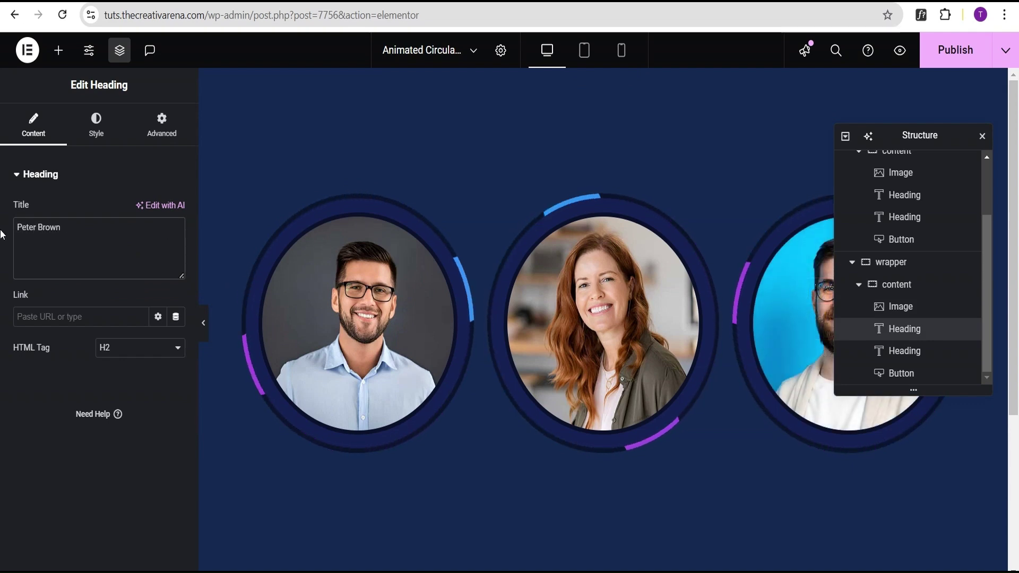
left_click(914, 355)
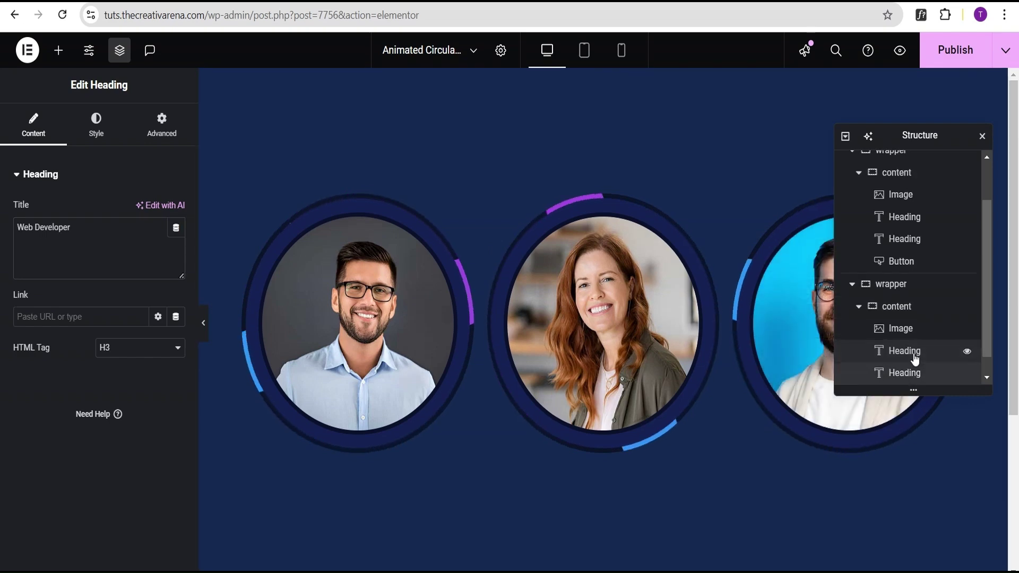
left_click_drag(78, 227, 3, 226)
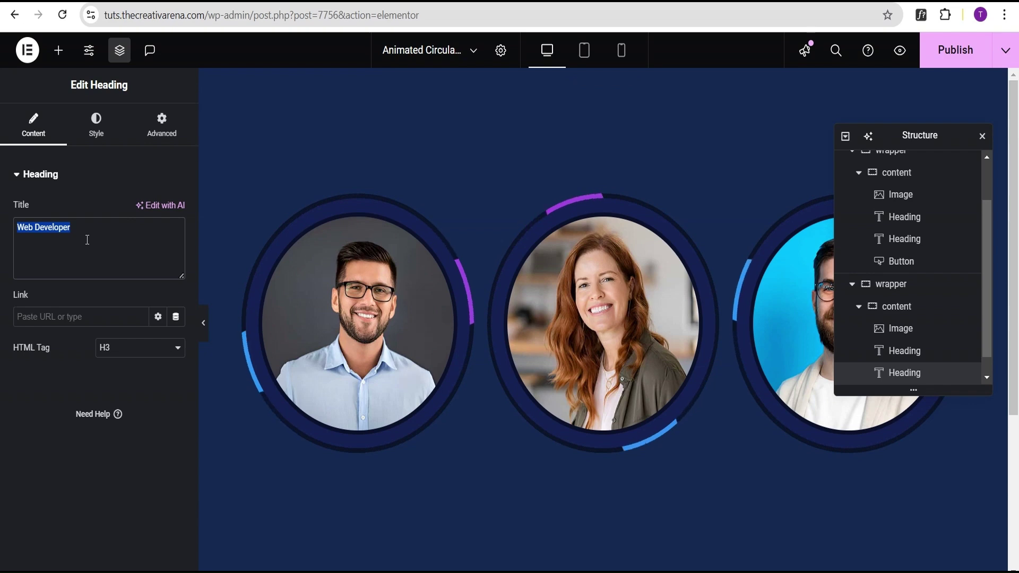
type("We")
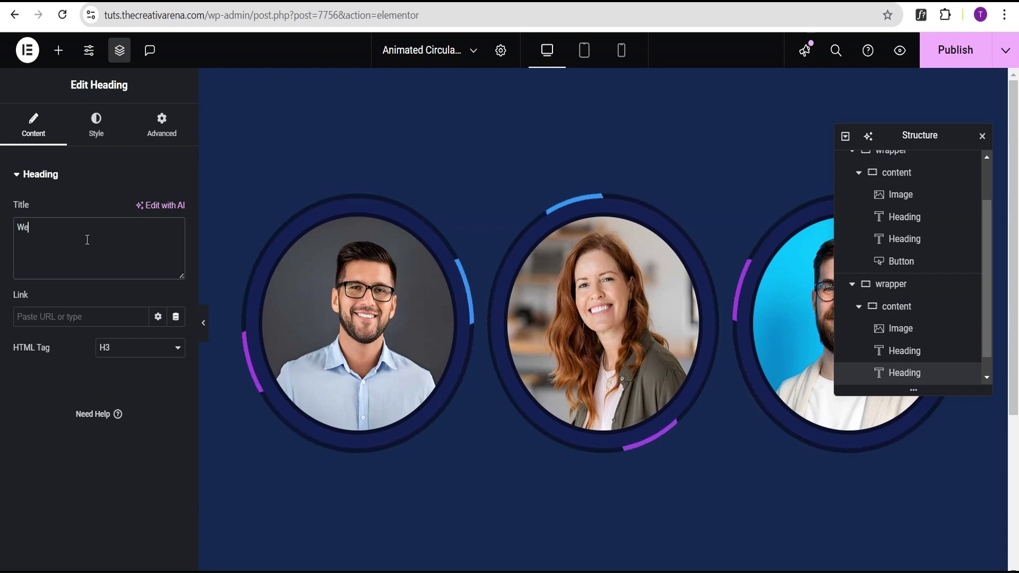
type("b Designer")
left_click(203, 323)
mouse_move(257, 334)
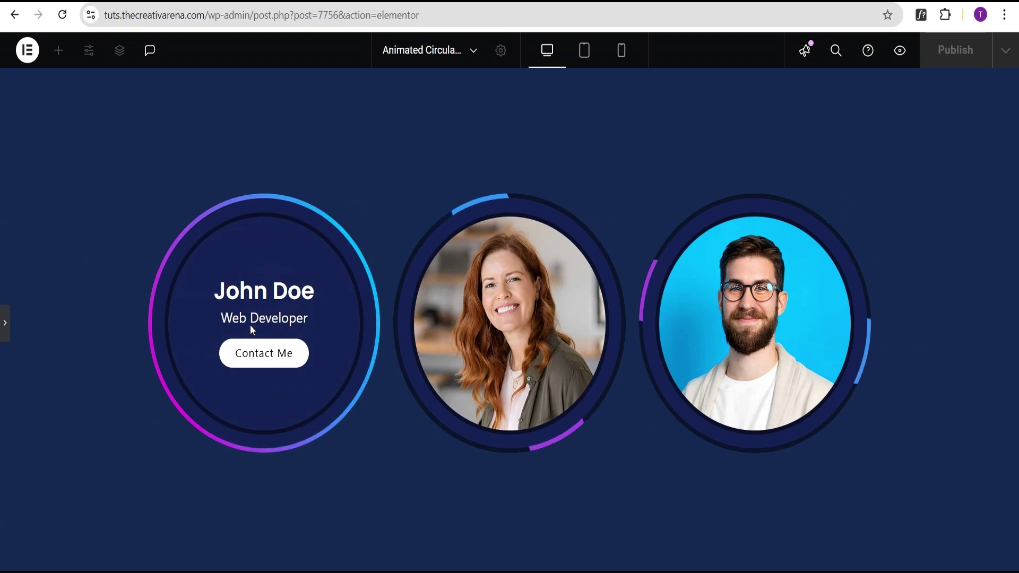
mouse_move(536, 319)
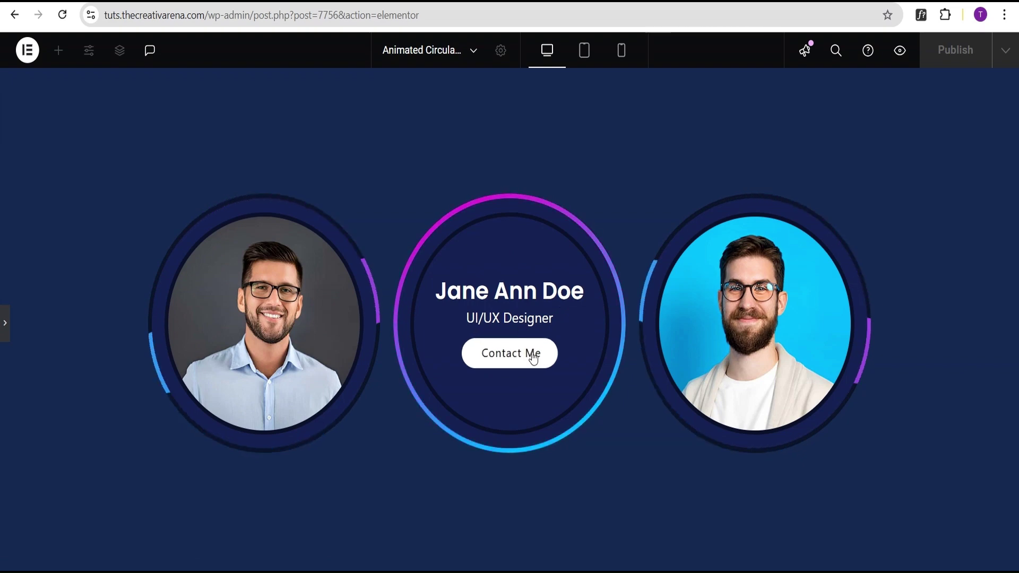
mouse_move(751, 315)
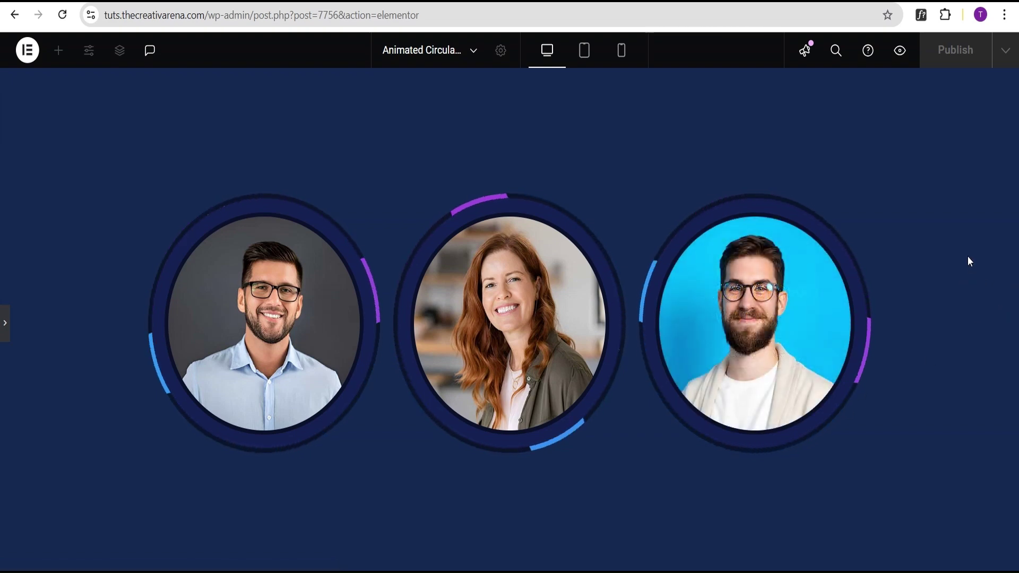
left_click(585, 53)
scroll(605, 138, "down", 4)
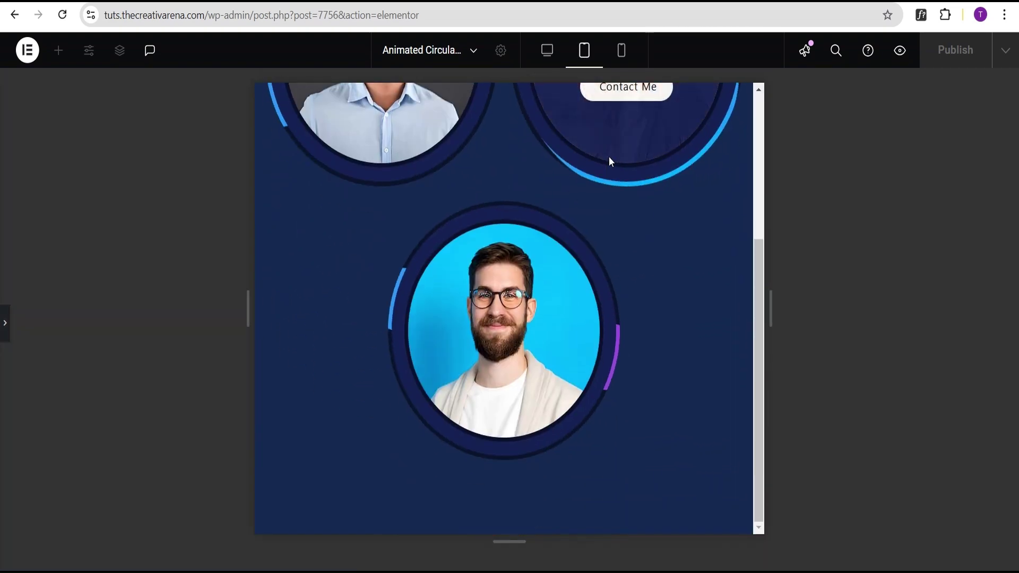
scroll(600, 158, "up", 3)
scroll(602, 157, "up", 1)
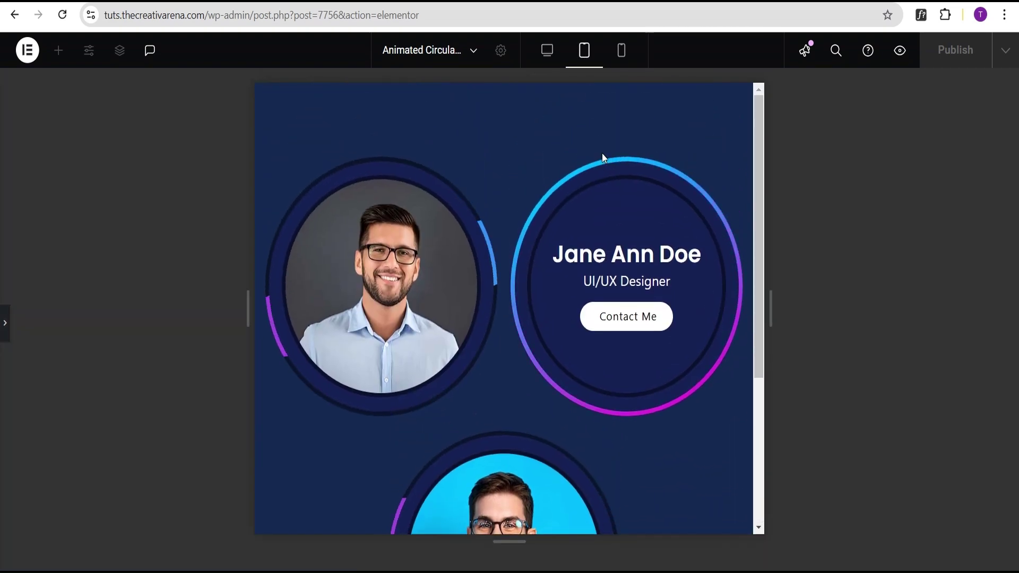
scroll(531, 181, "down", 3)
scroll(447, 202, "up", 2)
scroll(434, 223, "down", 3)
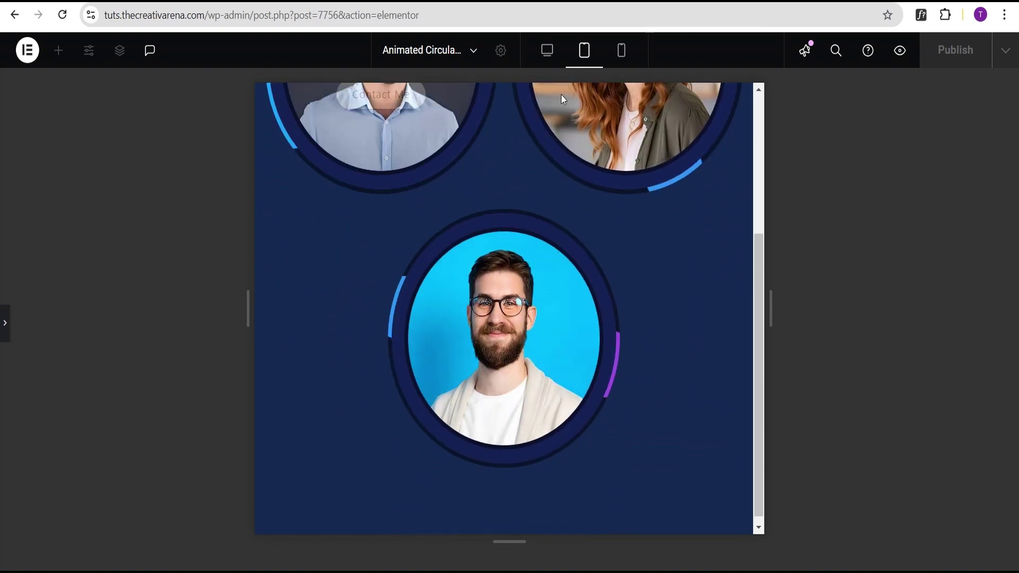
left_click(622, 51)
scroll(576, 211, "down", 1)
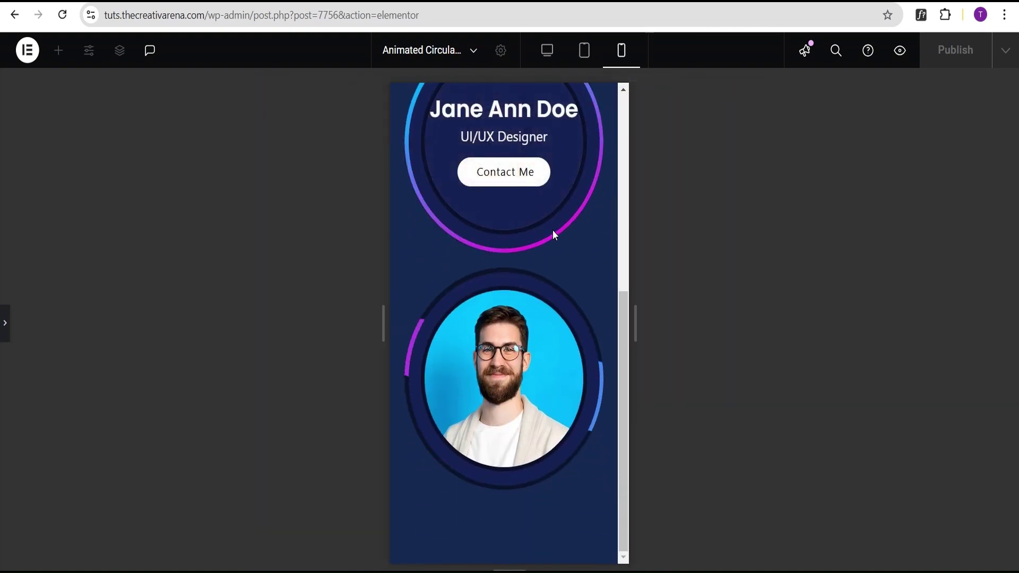
scroll(530, 207, "up", 6)
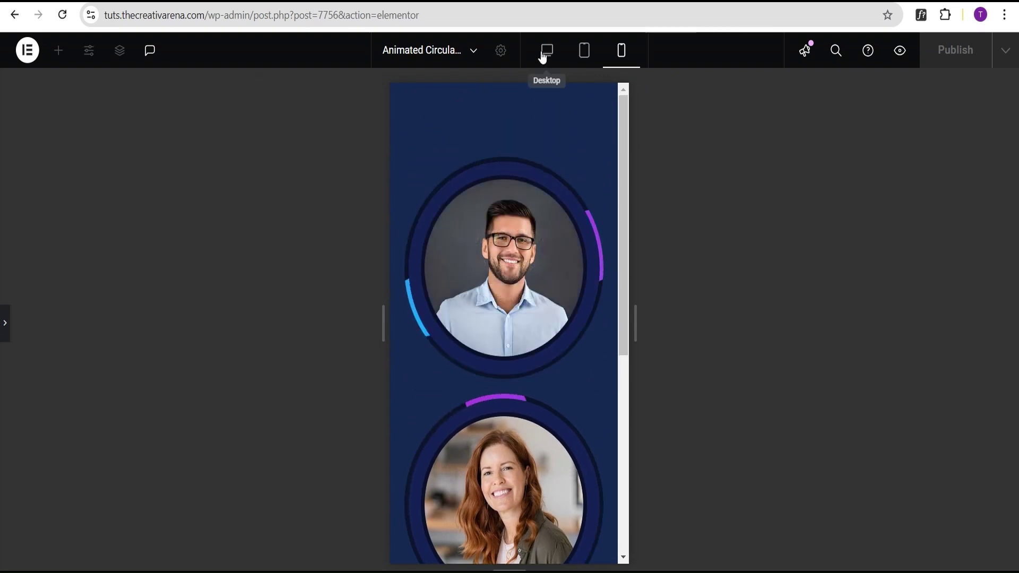
left_click(547, 50)
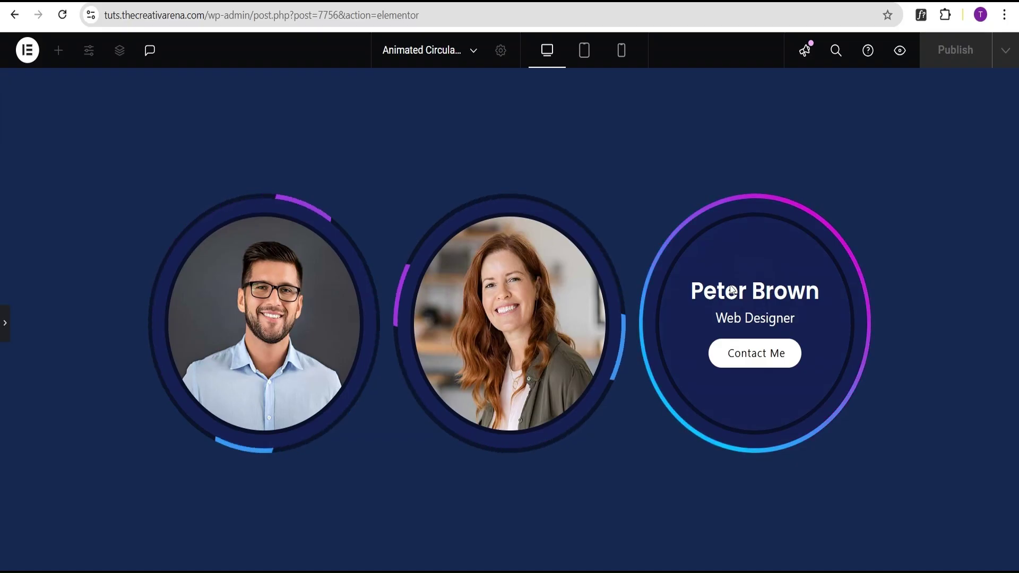
mouse_move(533, 310)
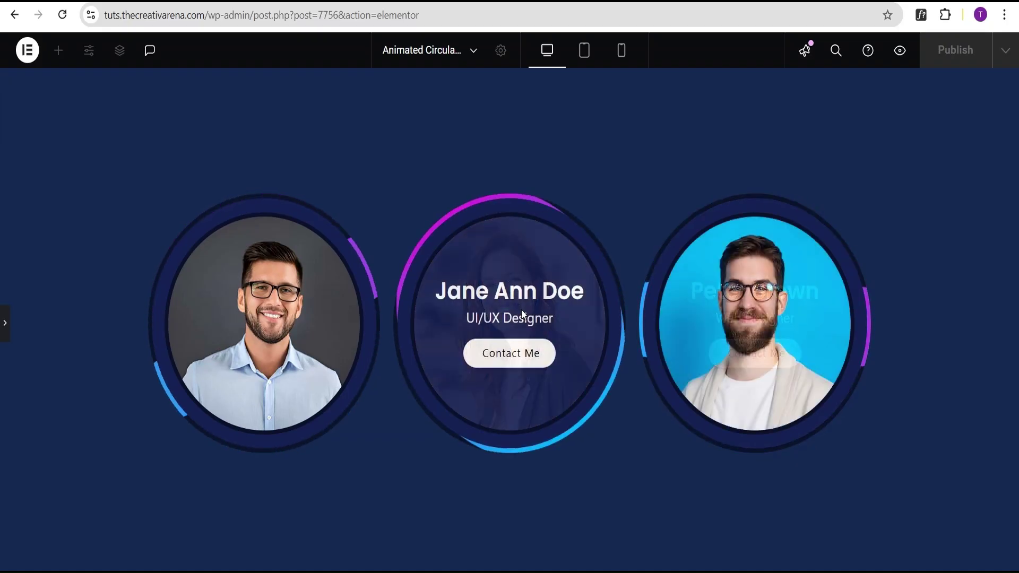
mouse_move(282, 308)
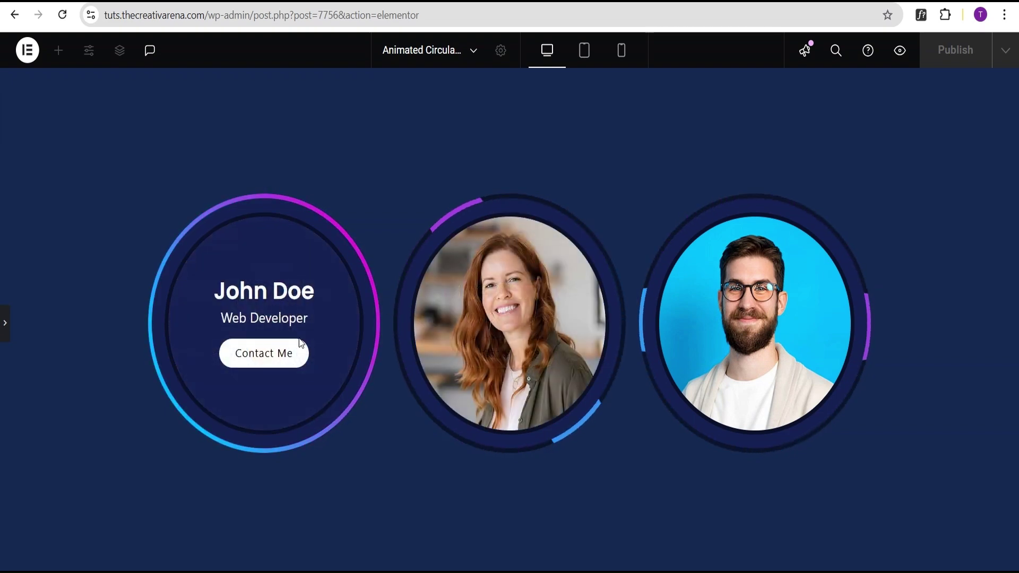
mouse_move(495, 333)
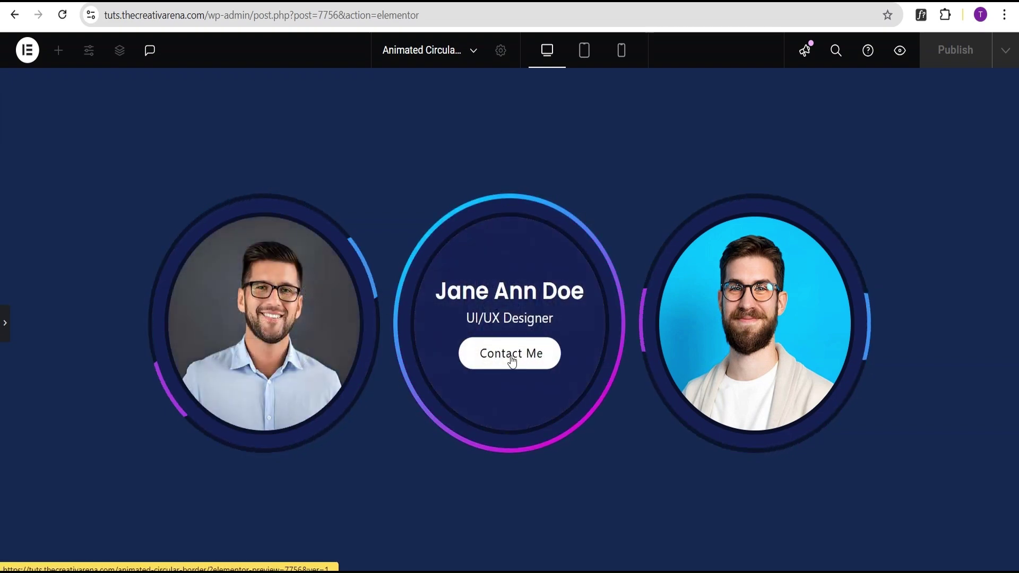
mouse_move(760, 307)
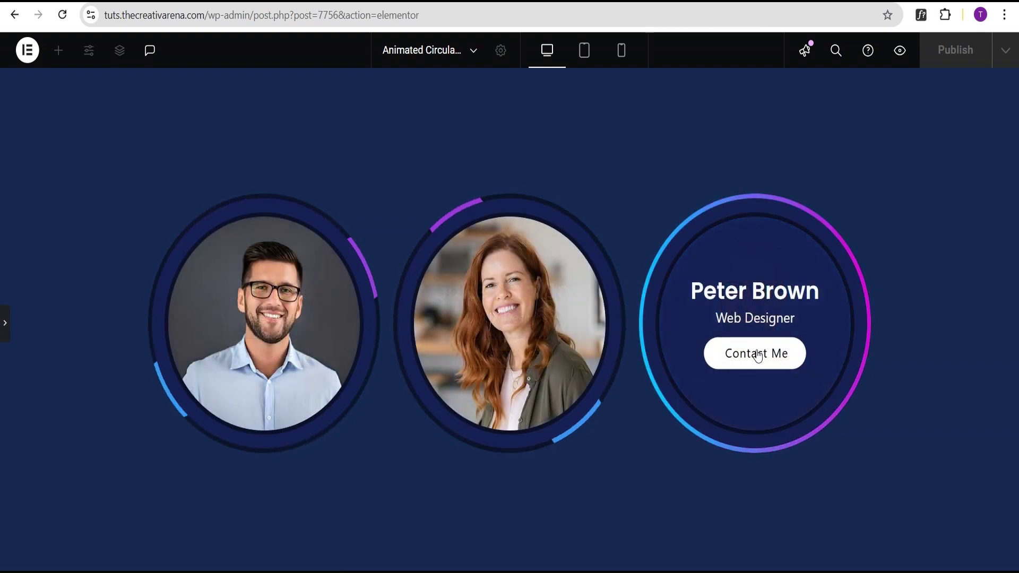